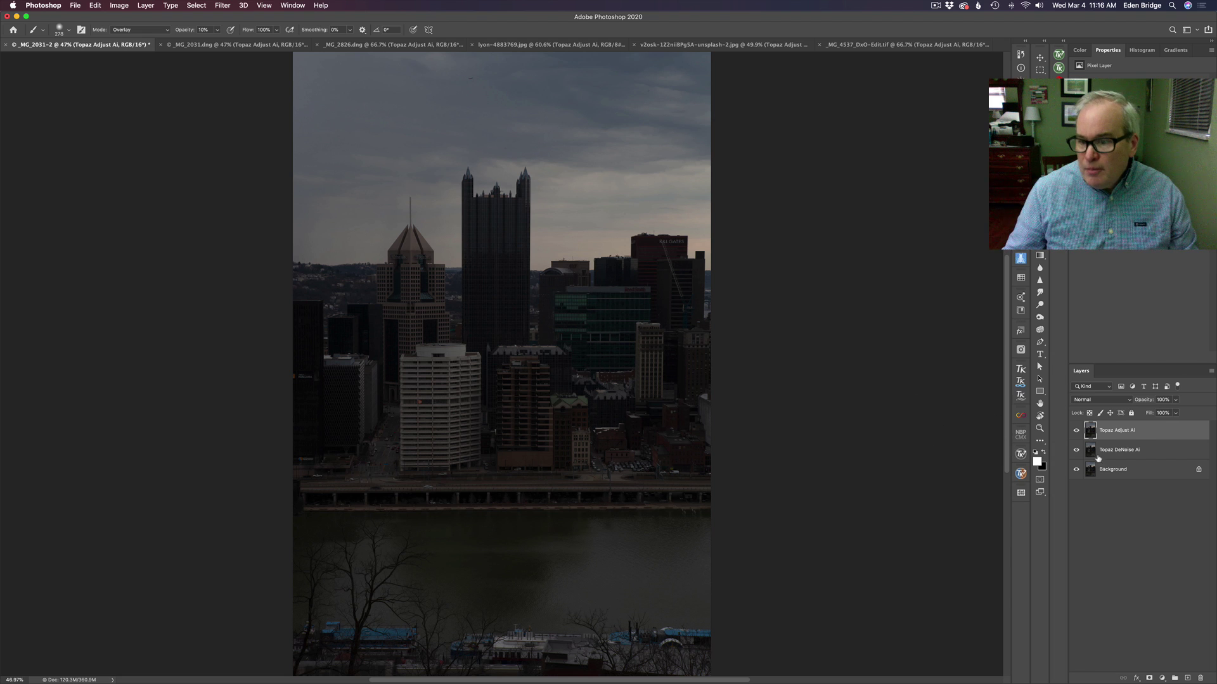
- Step through the brighter city, waterfall, Lyon night, misty mountain and pink coneflower photos
{"action": "left_click", "coordinate": [244, 45]}
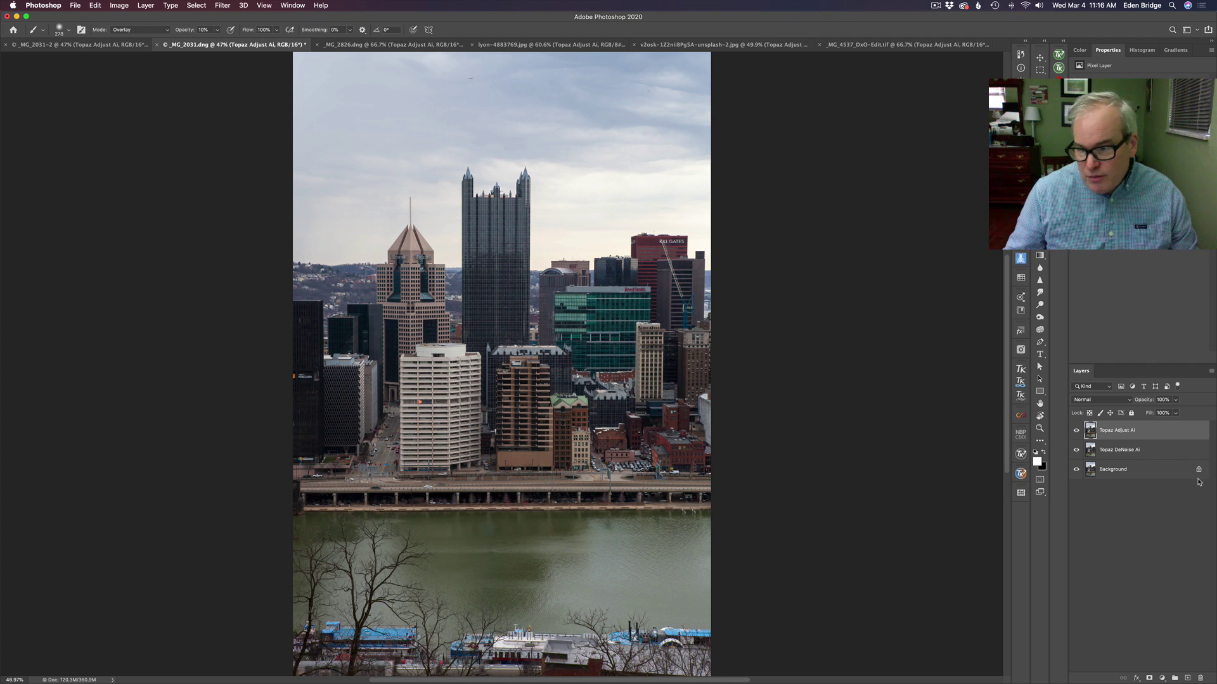
{"action": "left_click", "coordinate": [388, 44]}
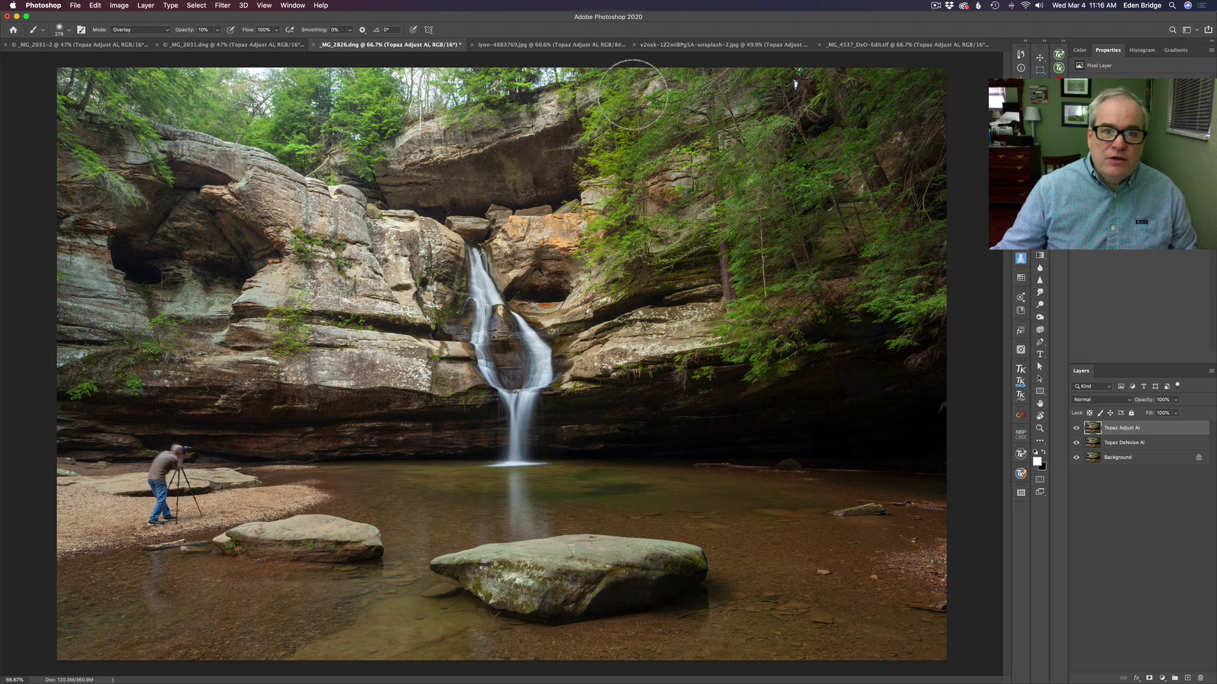
{"action": "left_click", "coordinate": [563, 46]}
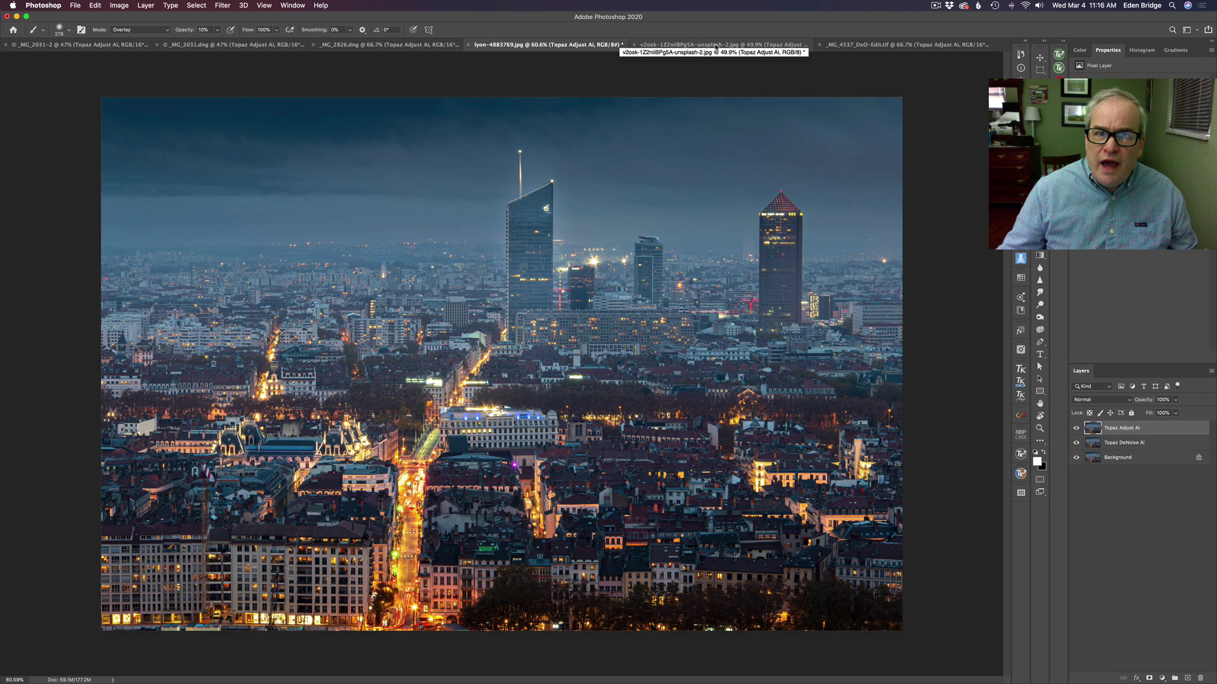
{"action": "left_click", "coordinate": [716, 46]}
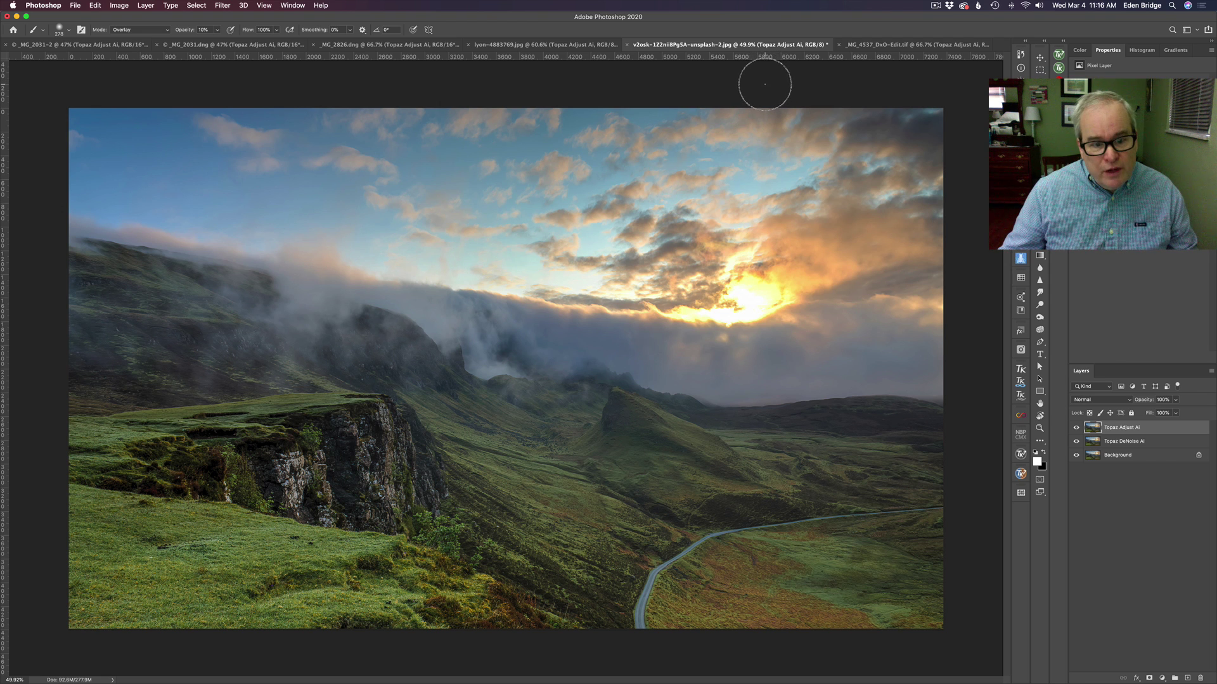
{"action": "left_click", "coordinate": [912, 45]}
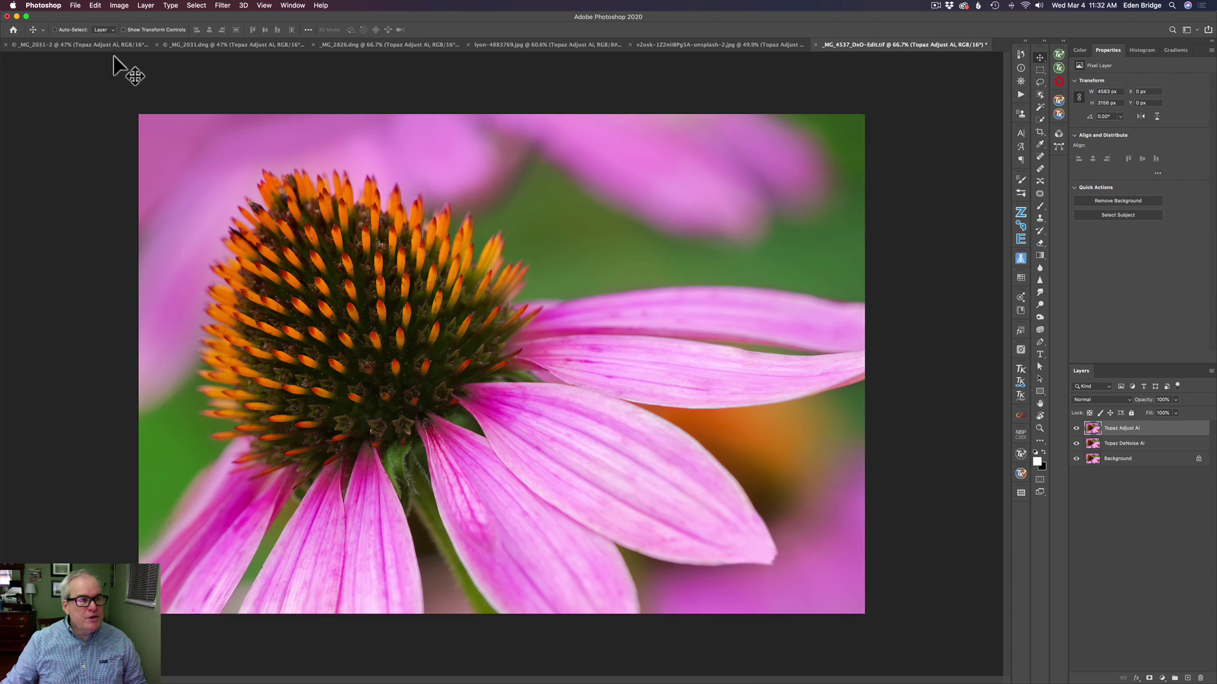
- Open the dark _MG_2031-2 skyline photo in Topaz Adjust AI from Filter > Topaz Labs
{"action": "left_click", "coordinate": [66, 41]}
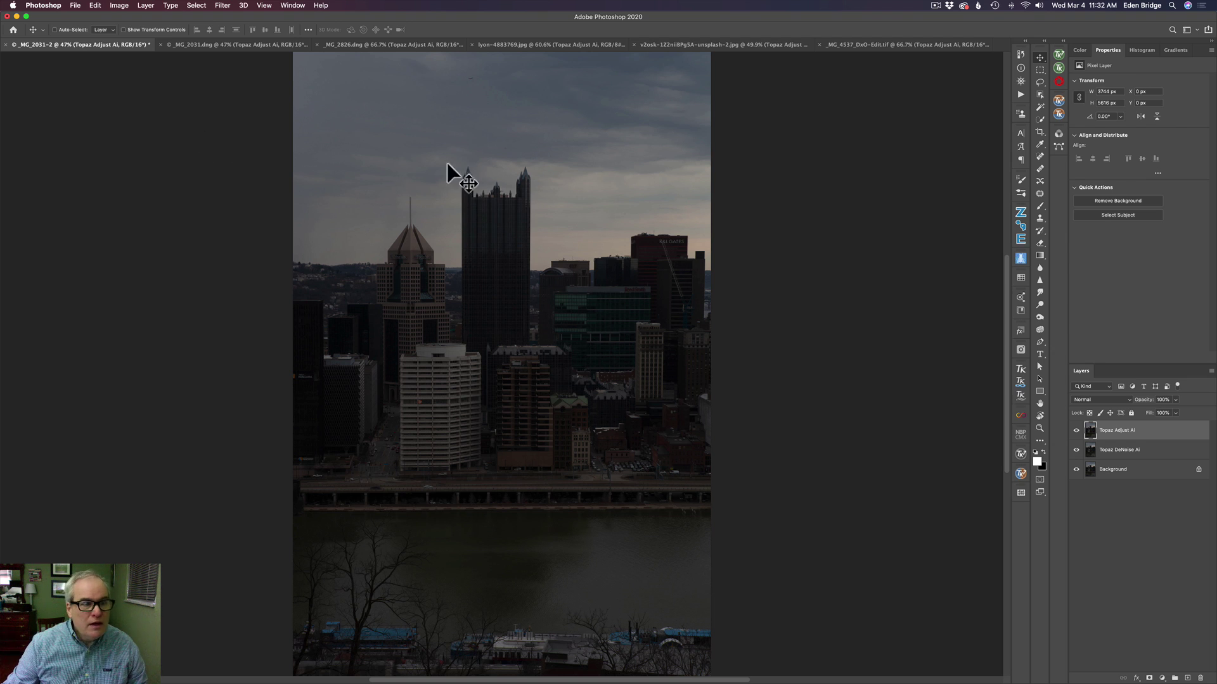
{"action": "left_click", "coordinate": [223, 5]}
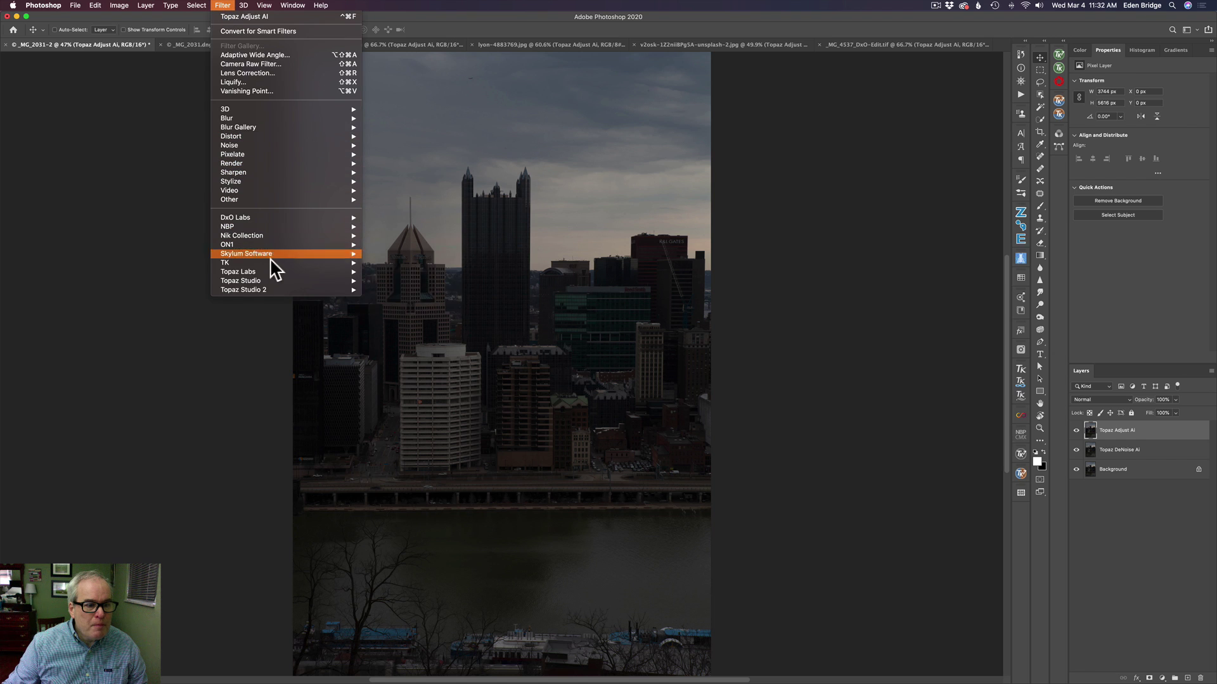
{"action": "mouse_move", "coordinate": [277, 271]}
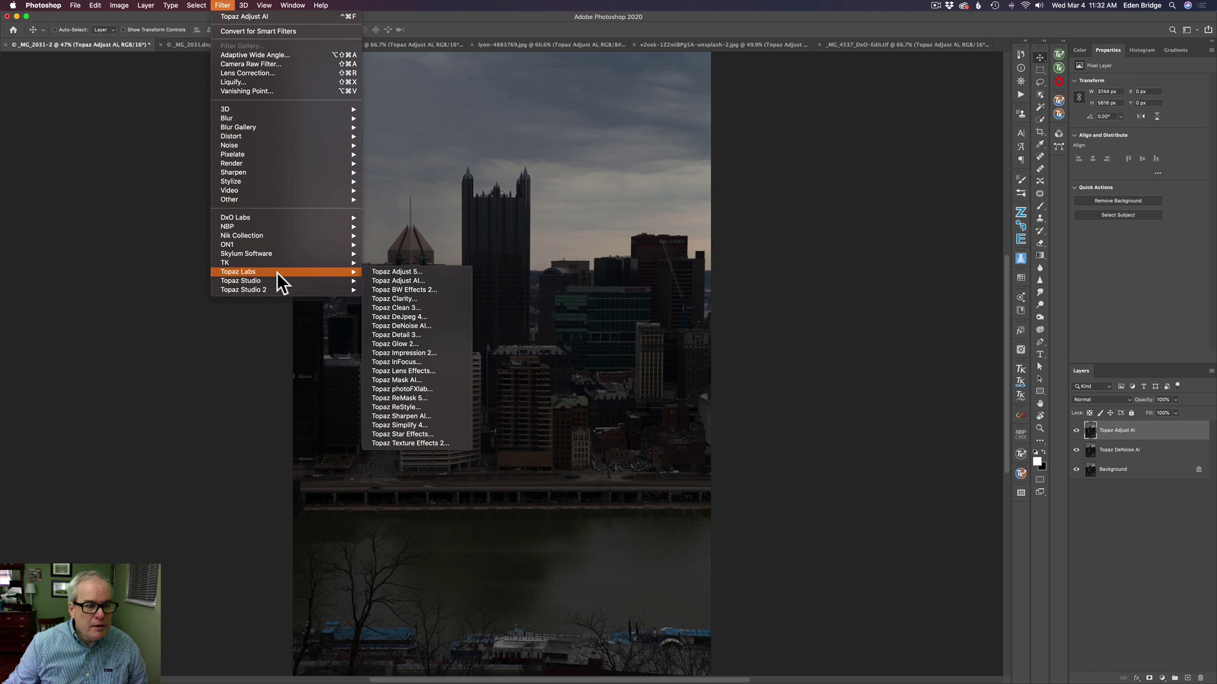
{"action": "left_click", "coordinate": [388, 281]}
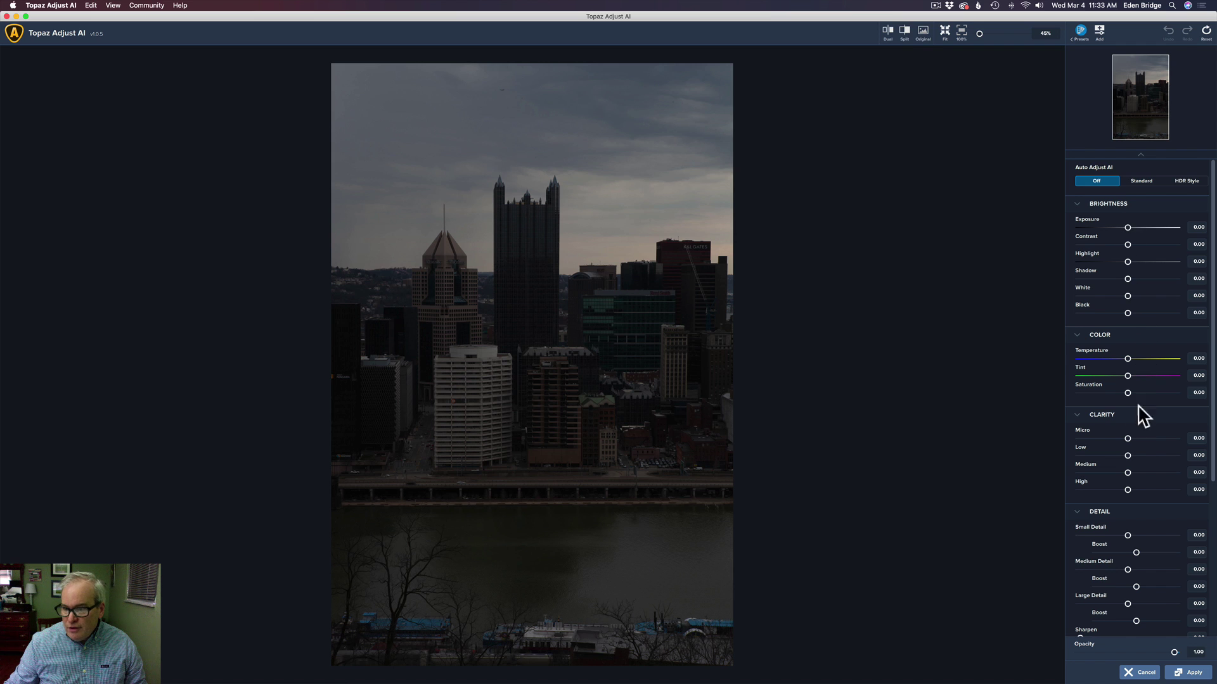
- Apply the Standard Auto Adjust AI to the skyline and compare it against the original
{"action": "scroll", "coordinate": [1135, 543], "scroll_direction": "down", "scroll_amount": 5}
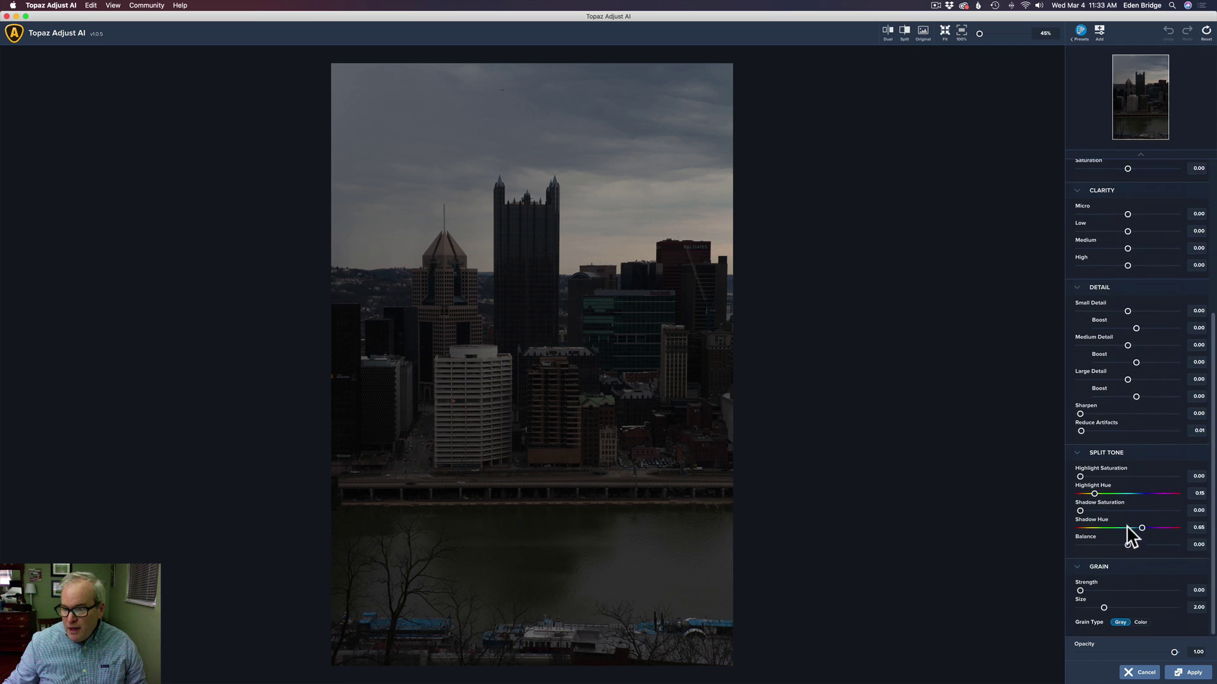
{"action": "scroll", "coordinate": [1086, 266], "scroll_direction": "up", "scroll_amount": 5}
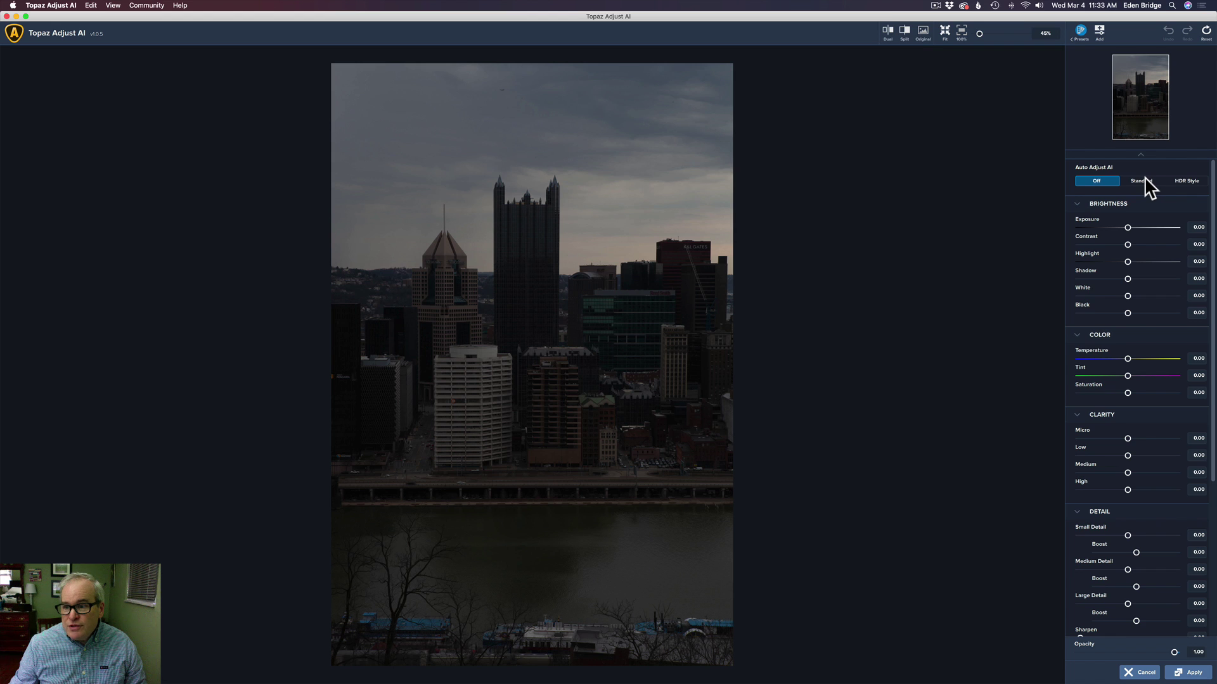
{"action": "left_click", "coordinate": [1145, 184]}
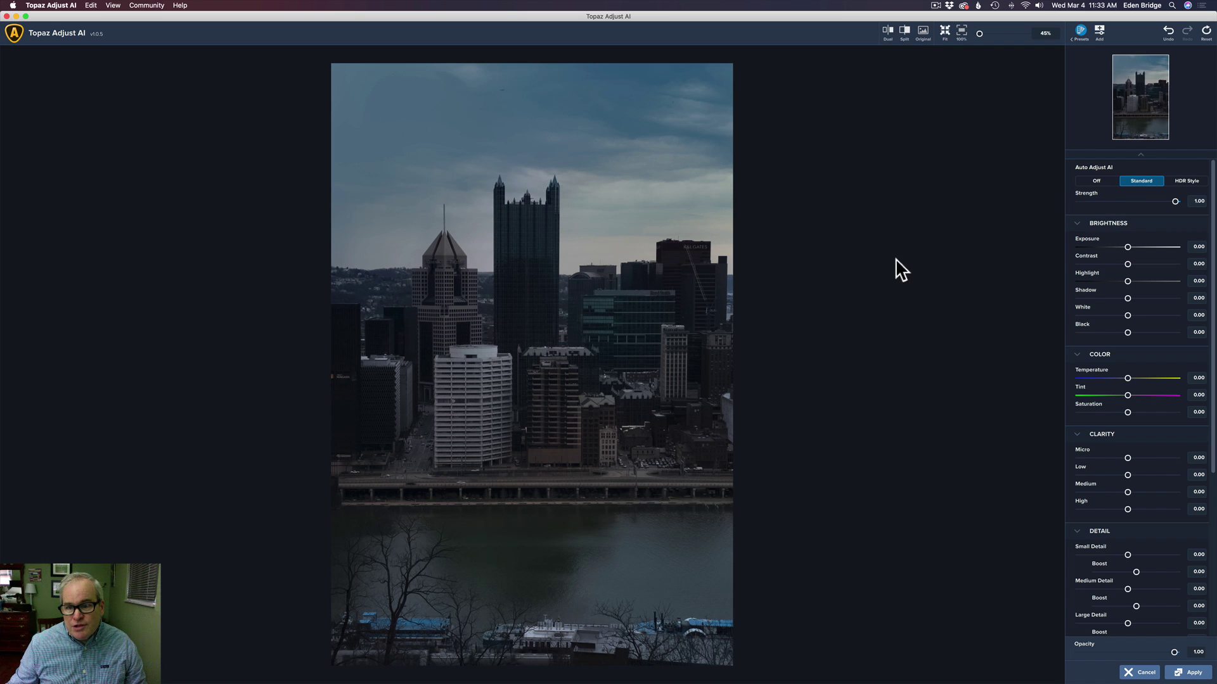
{"action": "key", "text": "super+3"}
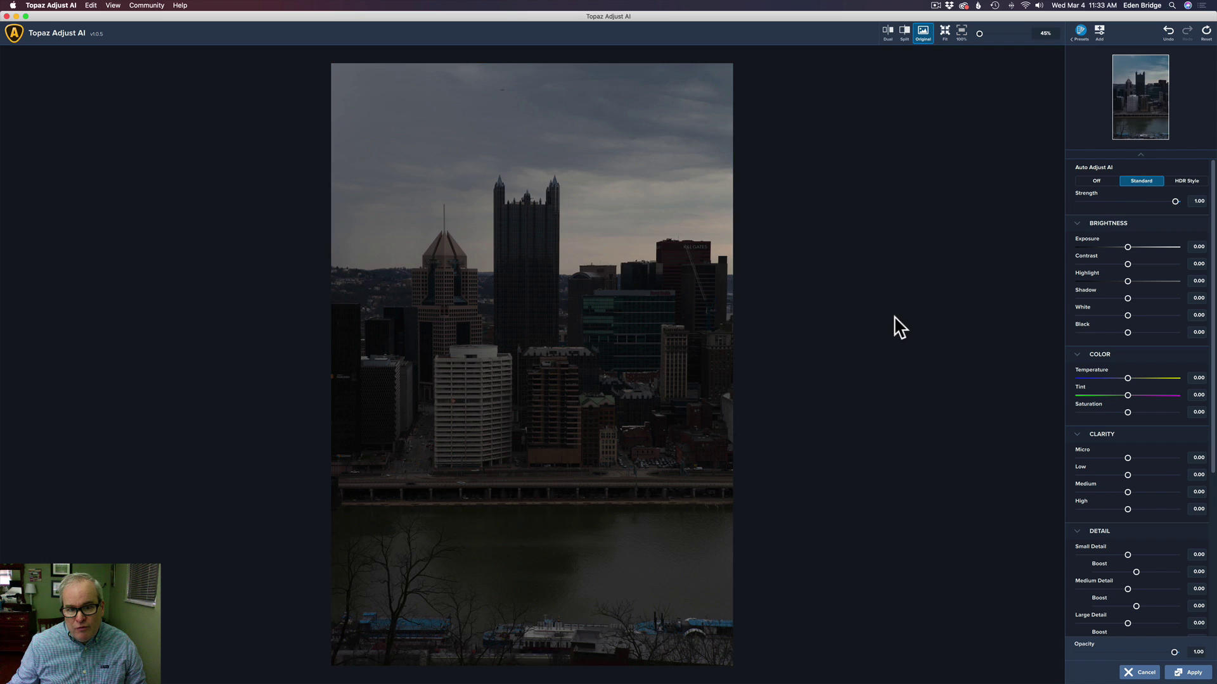
{"action": "key", "text": "super+3"}
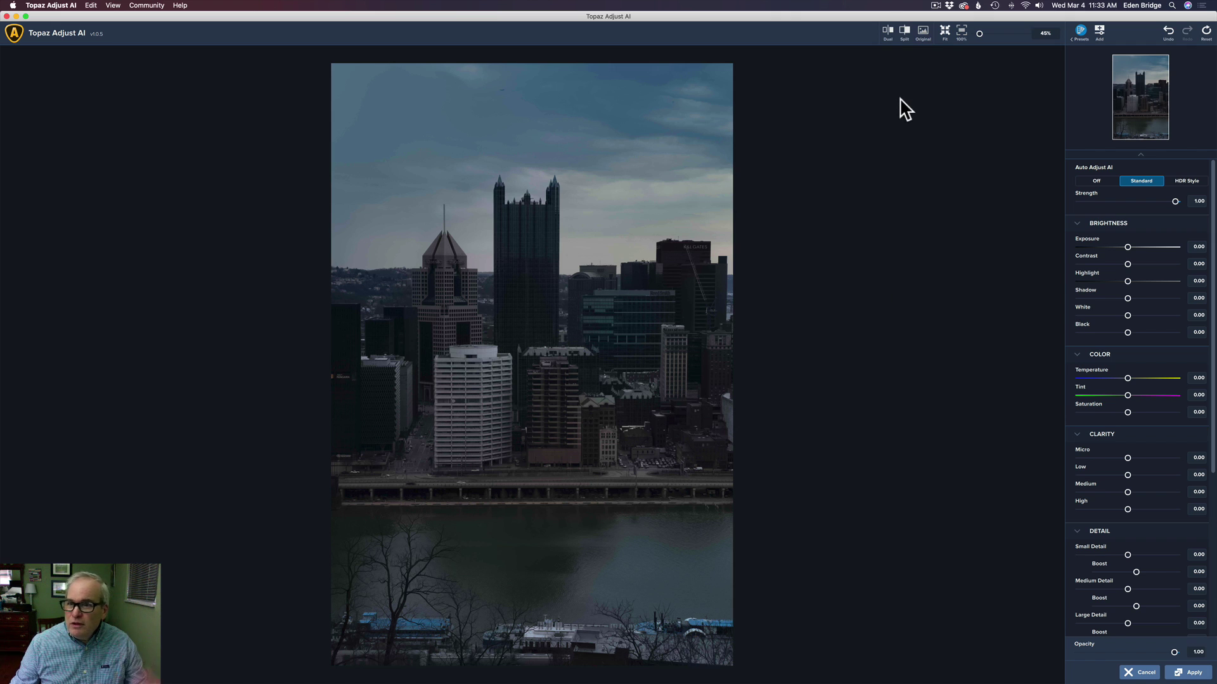
- Apply the Topaz adjustment to the skyline and switch to the _MG_2031.dng photo
{"action": "left_click", "coordinate": [1191, 672]}
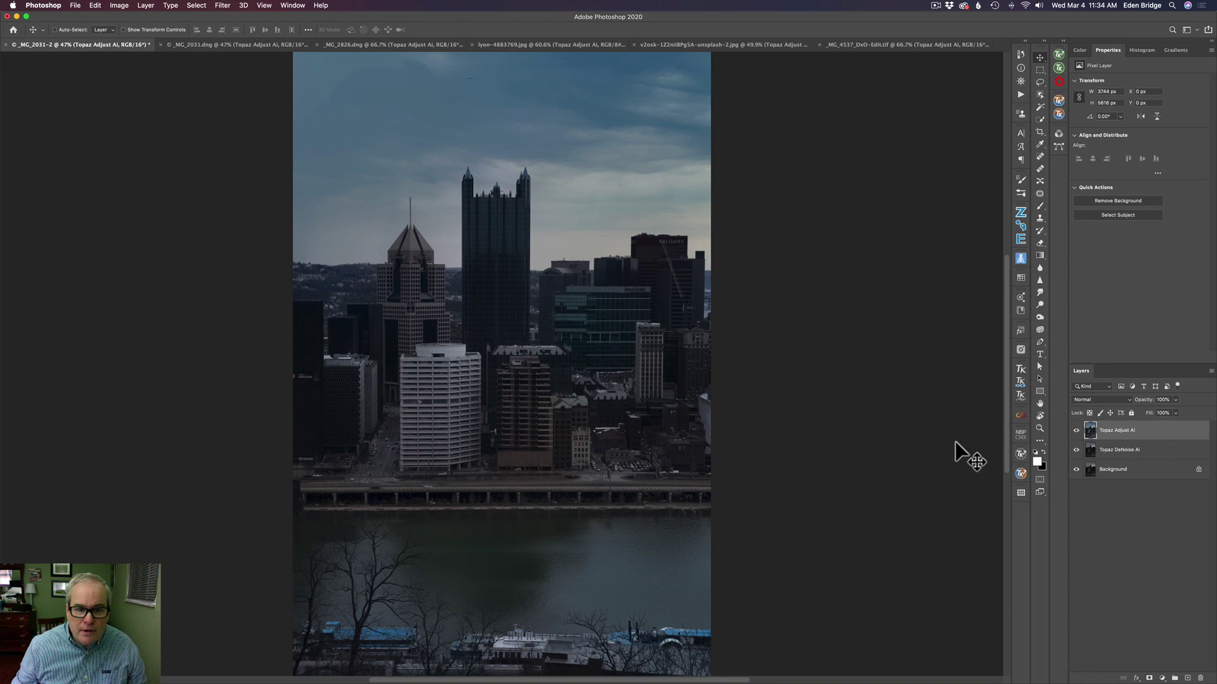
{"action": "left_click", "coordinate": [223, 44]}
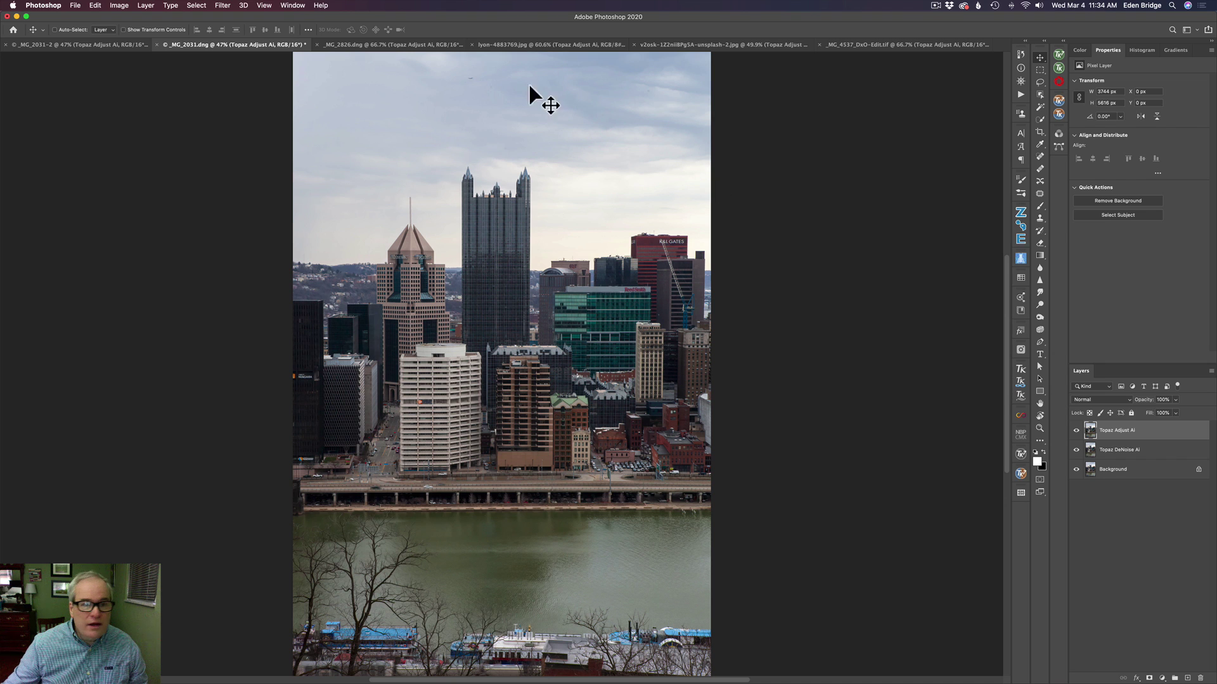
- Open the brighter city photo in Topaz Adjust AI and apply the Standard auto adjustment
{"action": "left_click", "coordinate": [223, 5]}
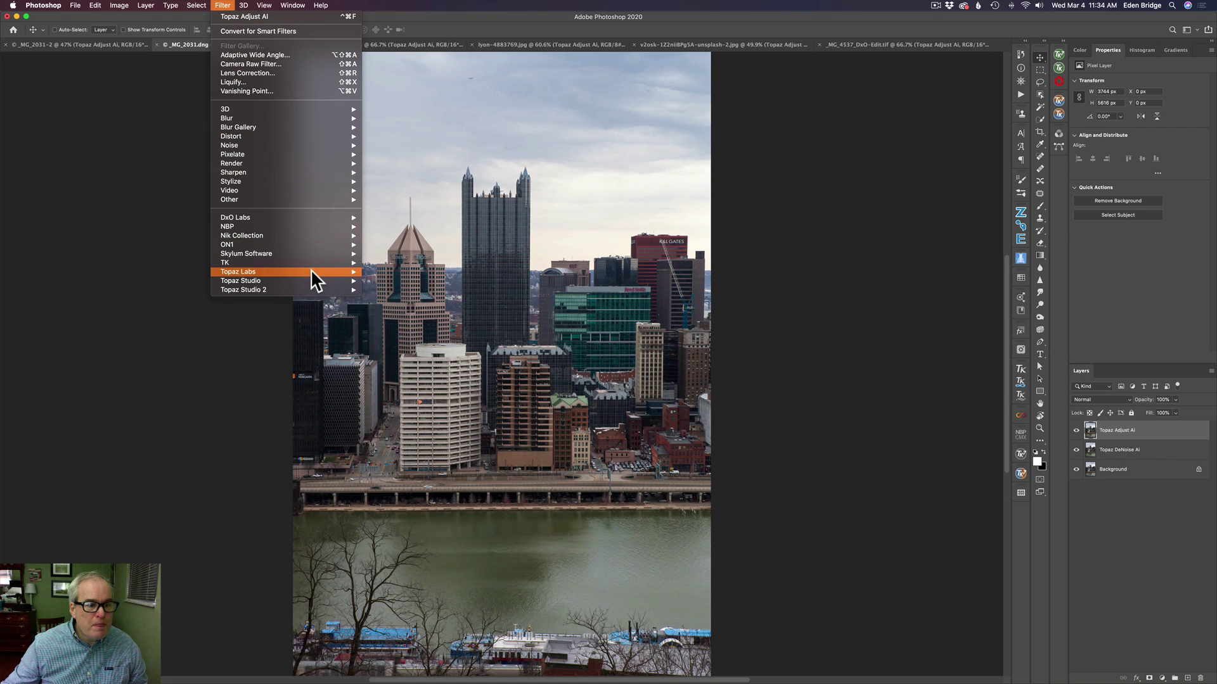
{"action": "mouse_move", "coordinate": [310, 270]}
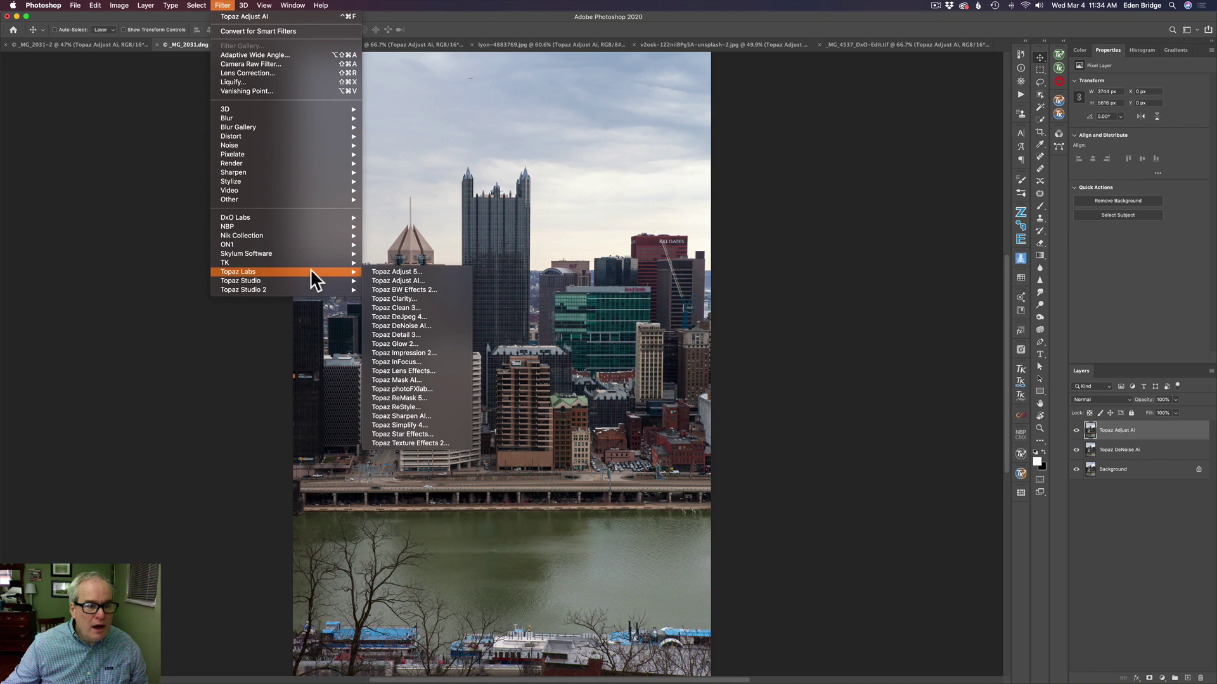
{"action": "left_click", "coordinate": [399, 280]}
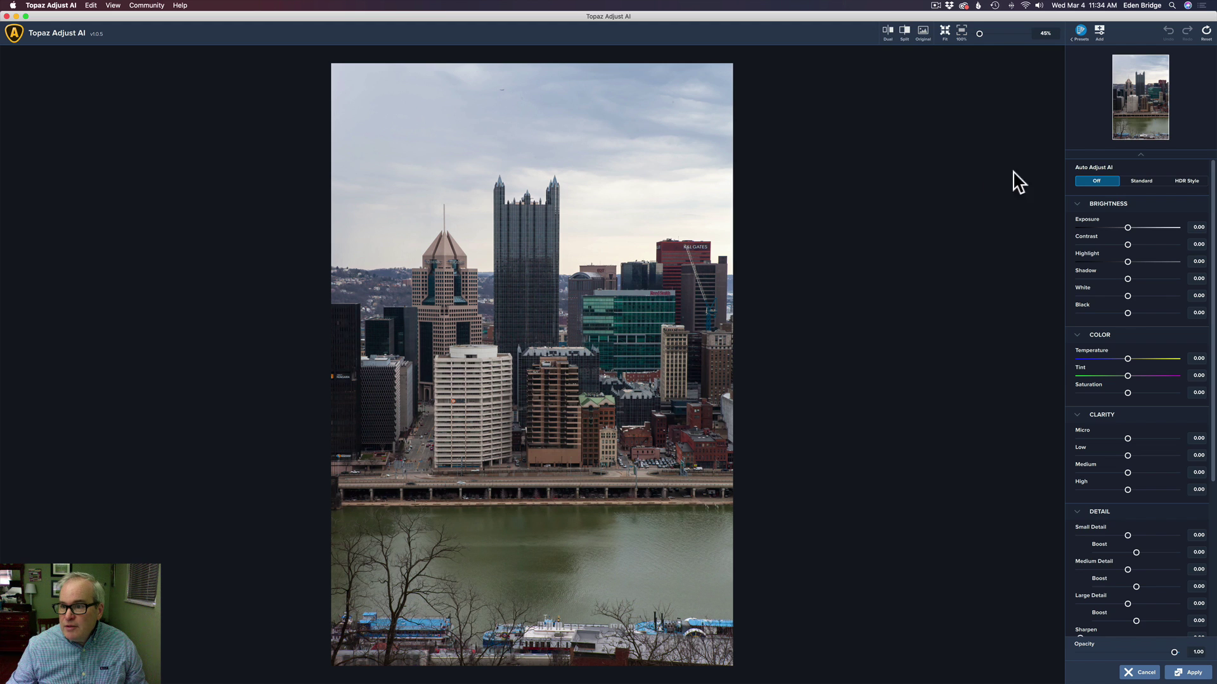
{"action": "left_click", "coordinate": [1145, 181]}
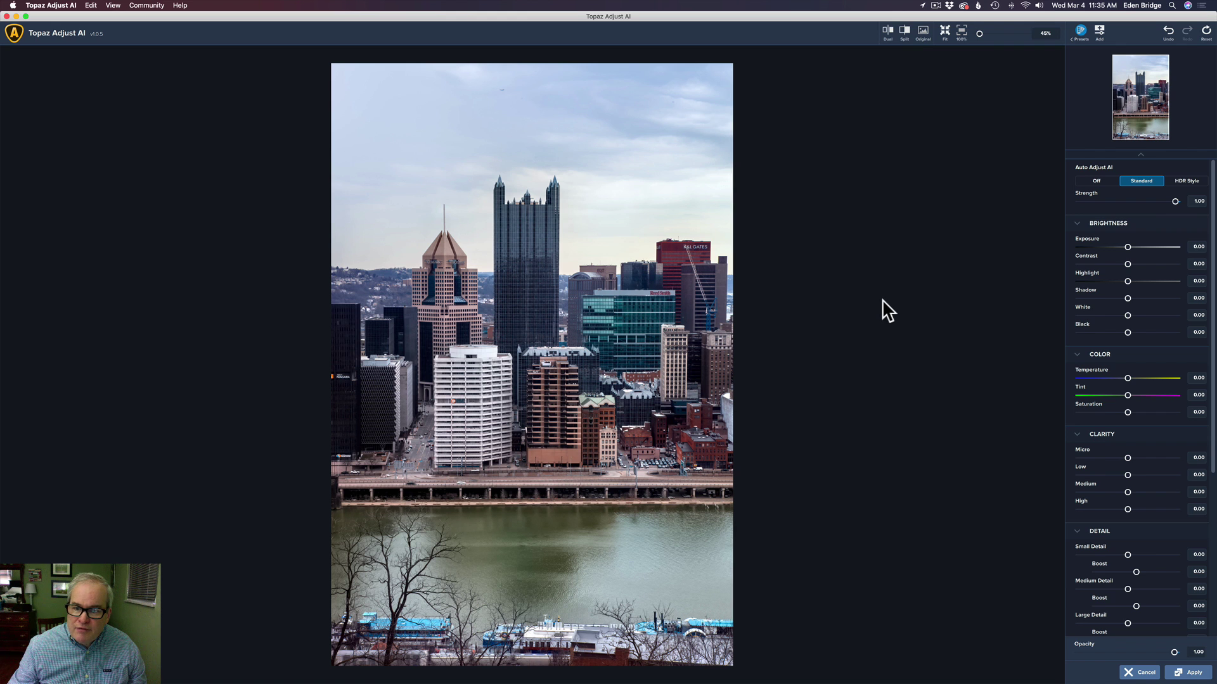
- Compare the Standard result with the original using the Original toggle and a split-view divider
{"action": "key", "text": "super+4"}
{"action": "key", "text": "super+4"}
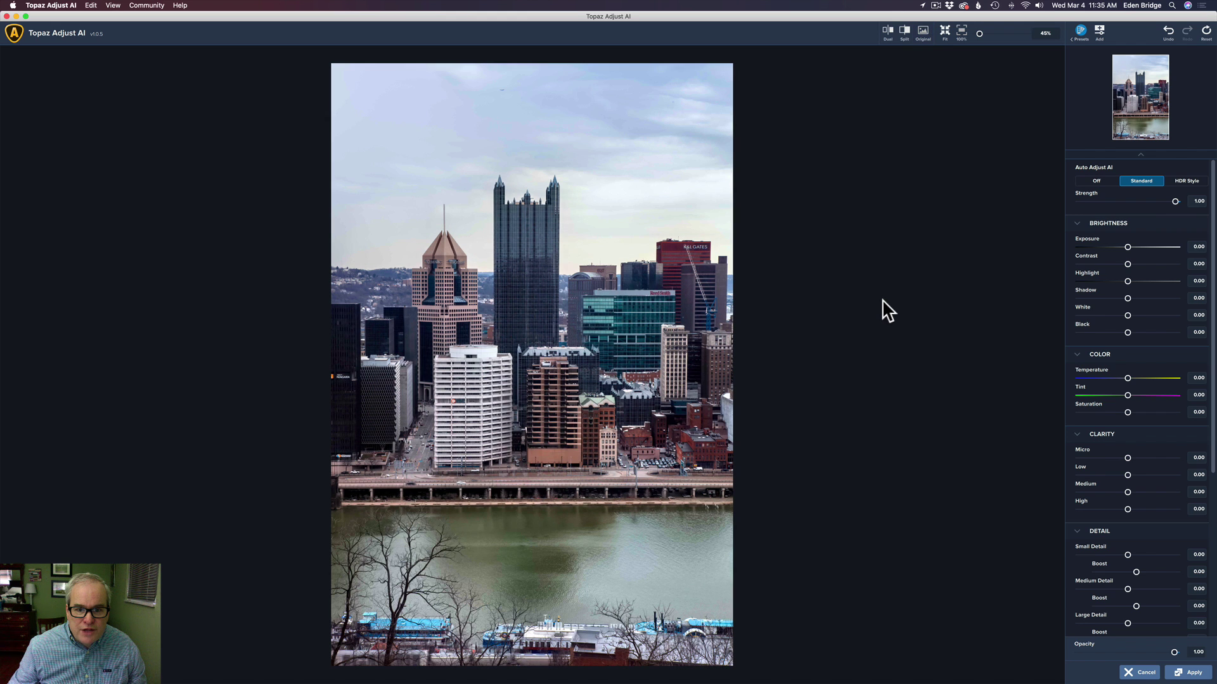
{"action": "key", "text": "super+4"}
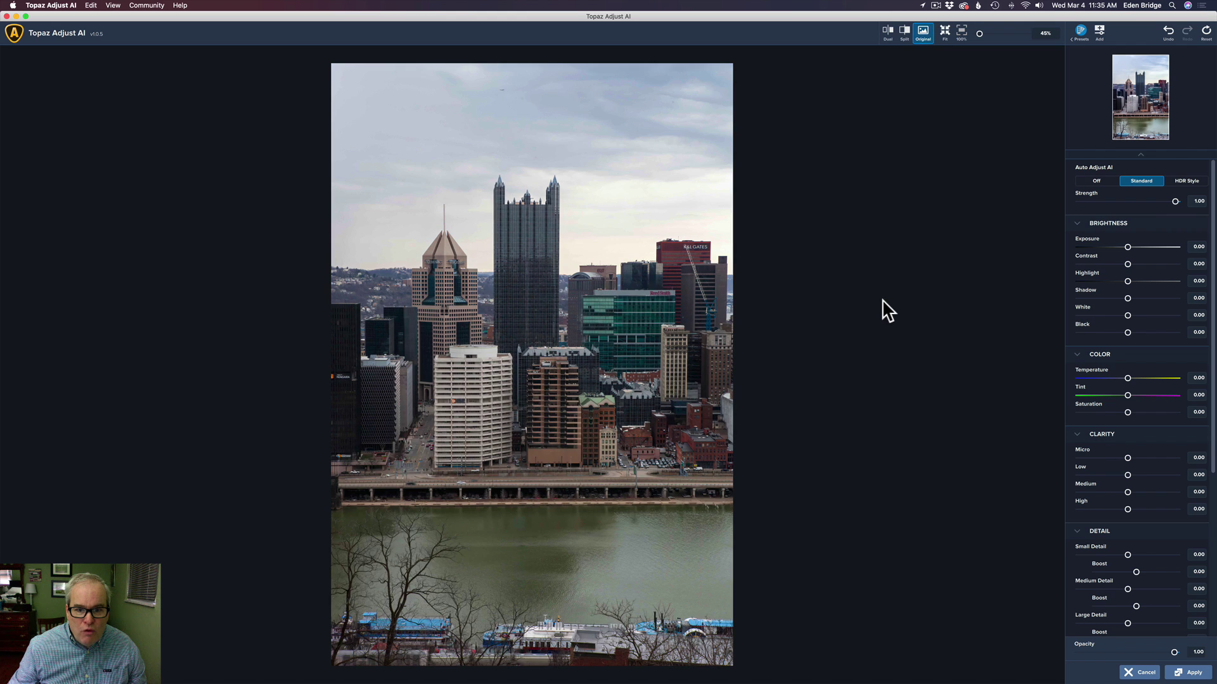
{"action": "key", "text": "super+4"}
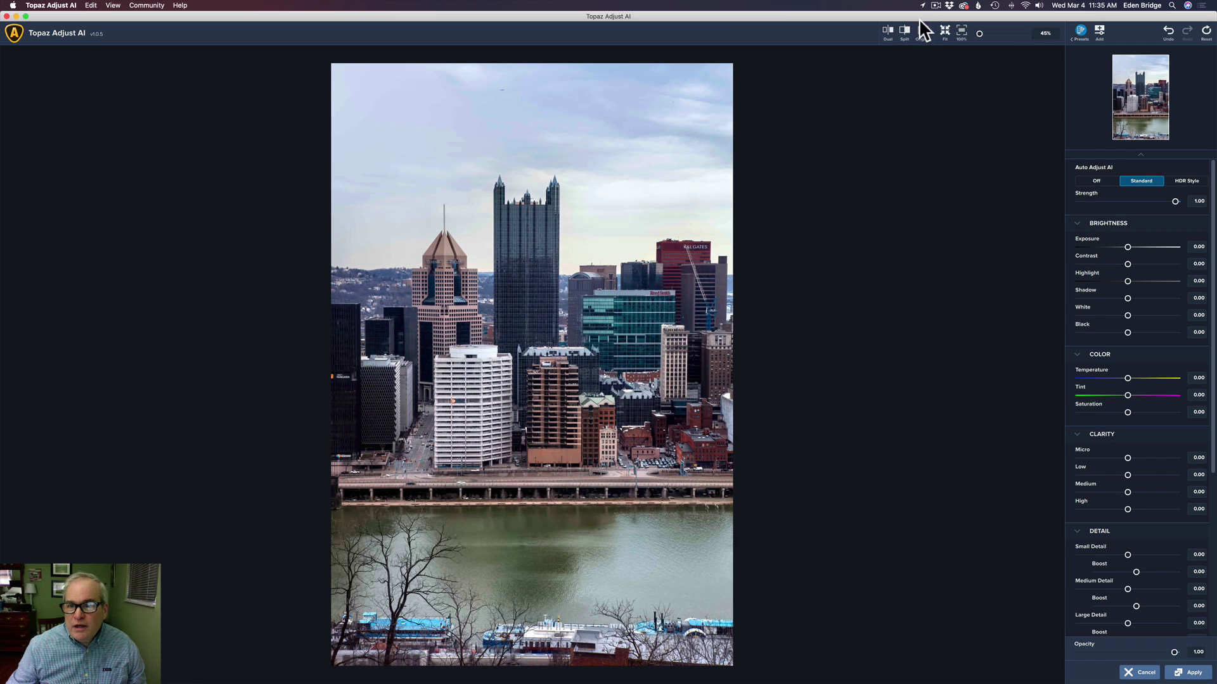
{"action": "left_click", "coordinate": [905, 30]}
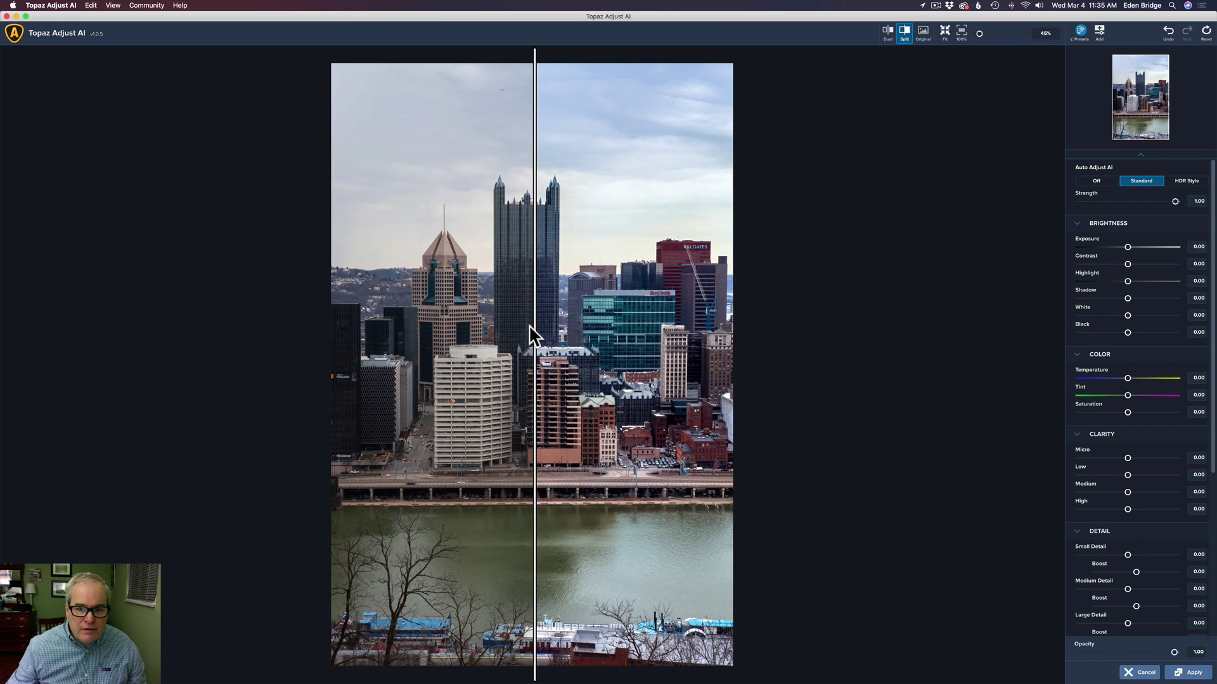
{"action": "left_click_drag", "start_coordinate": [534, 325], "coordinate": [598, 325]}
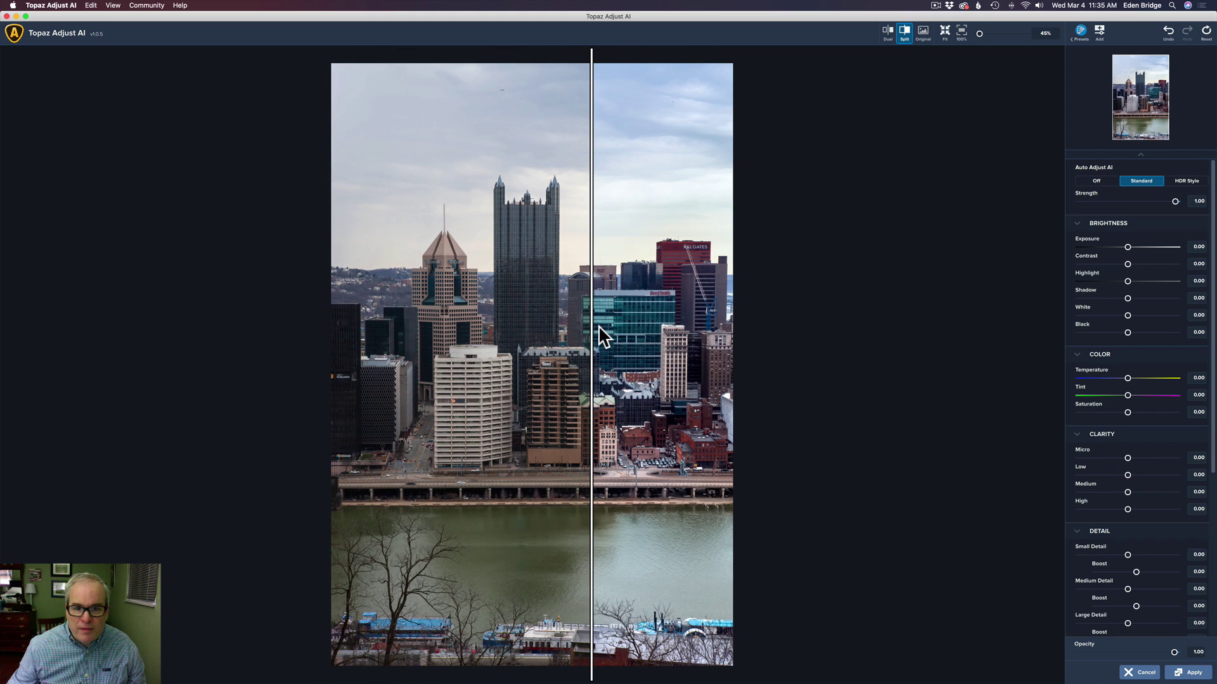
{"action": "left_click", "coordinate": [904, 33]}
{"action": "key", "text": "super+3"}
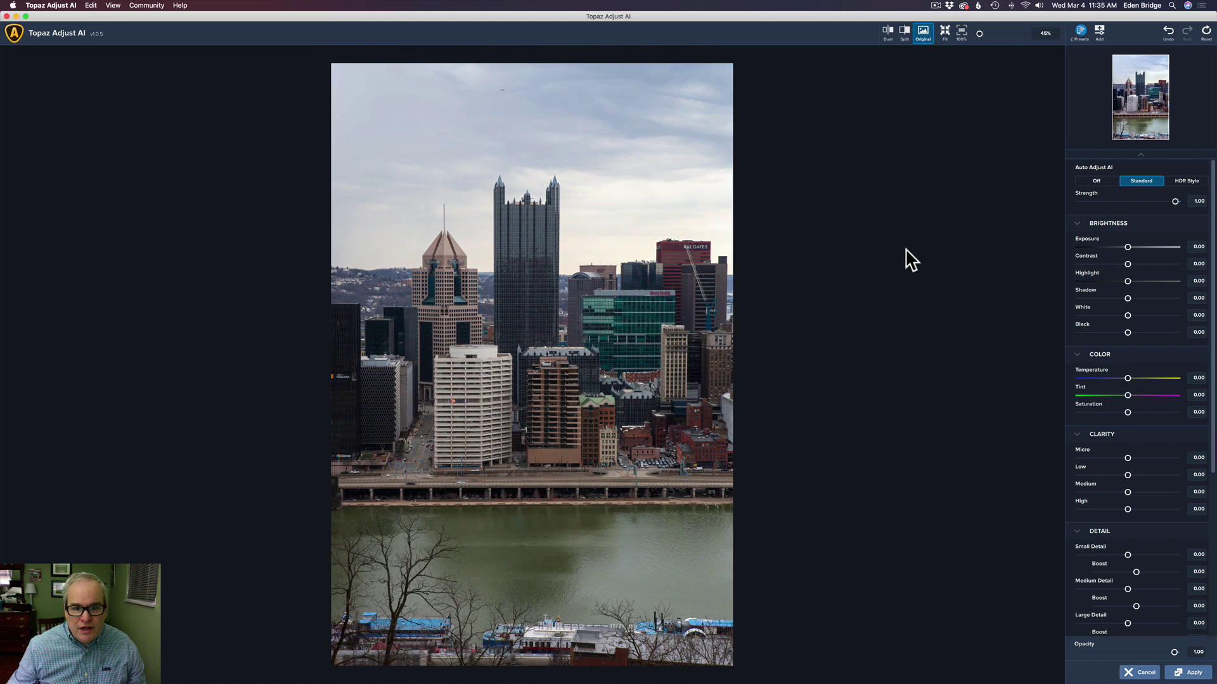
{"action": "key", "text": "super+3"}
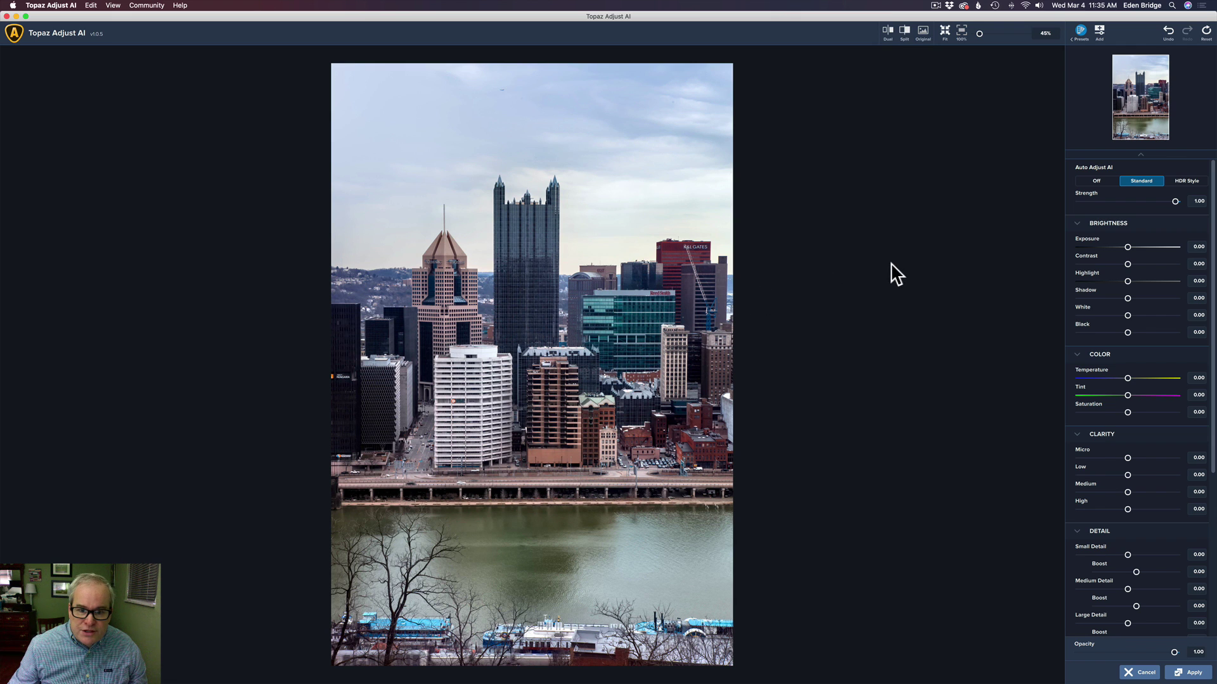
{"action": "key", "text": "super+3"}
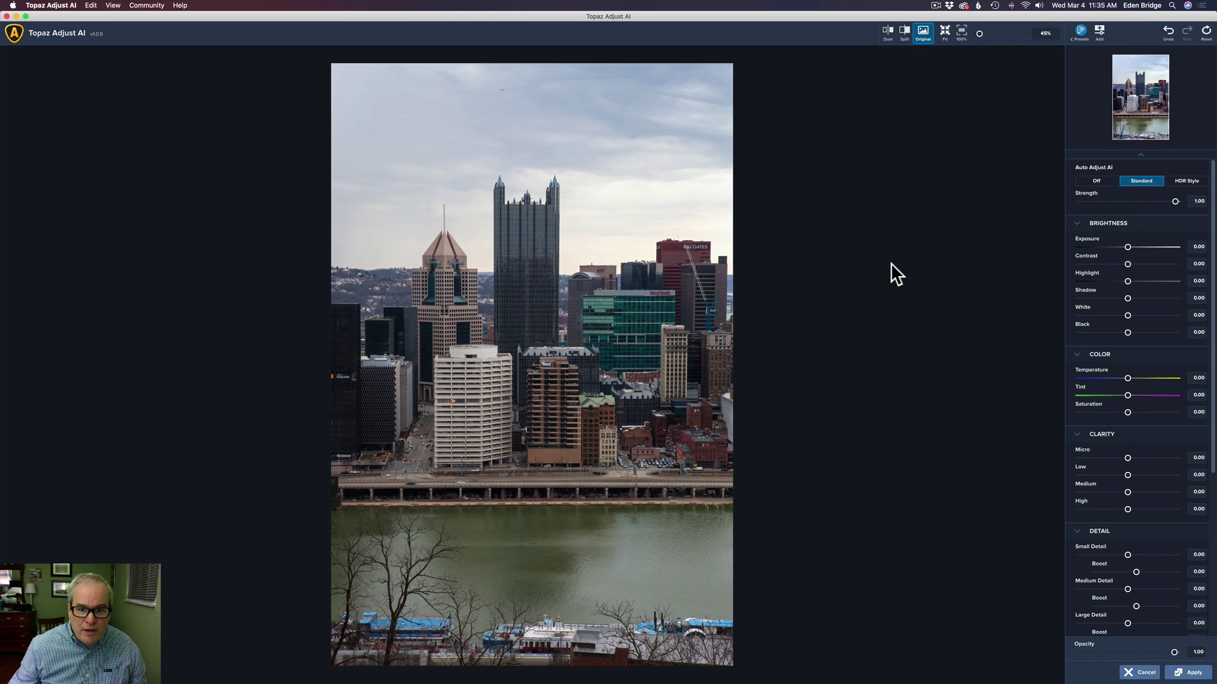
{"action": "key", "text": "super+3"}
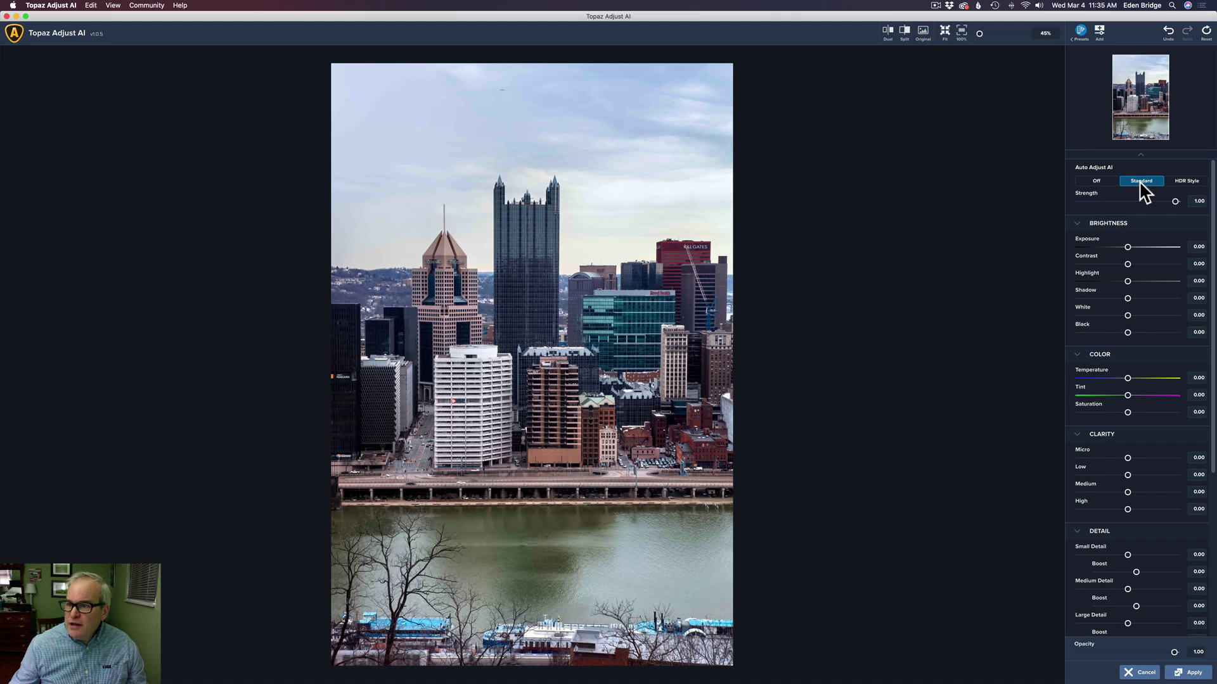
- Try HDR Style at 0.66 strength, then settle on Standard at 1.00 and apply it
{"action": "left_click", "coordinate": [1187, 183]}
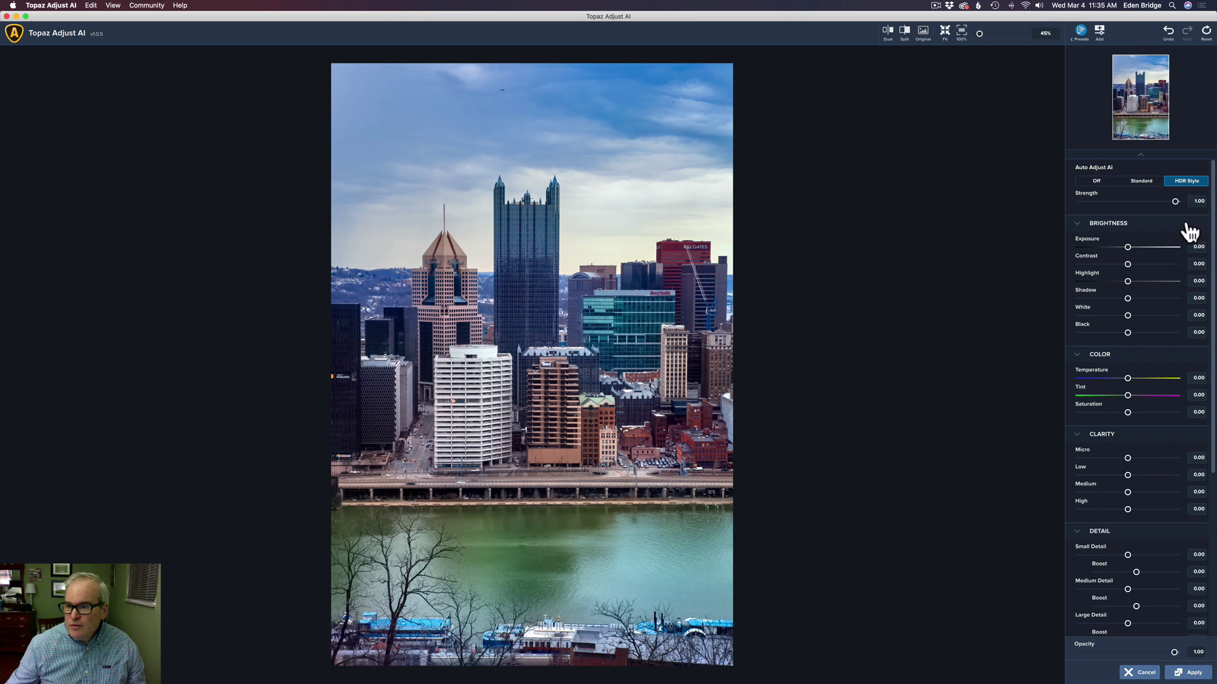
{"action": "left_click_drag", "start_coordinate": [1176, 201], "coordinate": [1147, 200]}
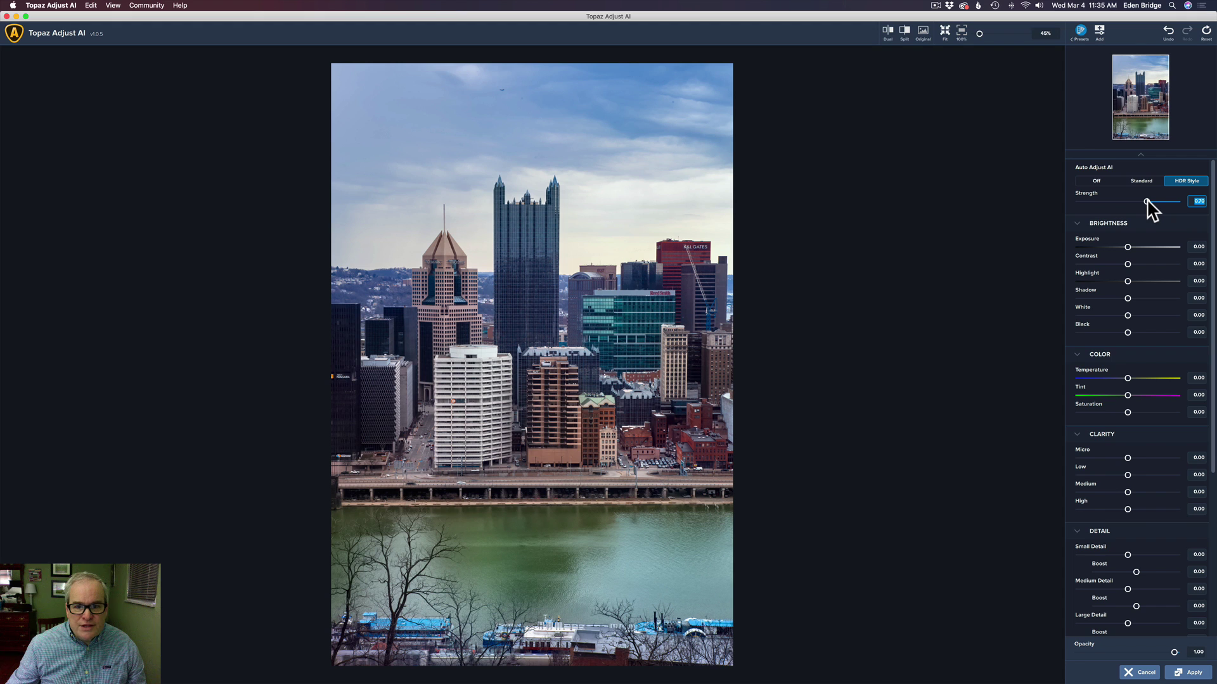
{"action": "left_click_drag", "start_coordinate": [1146, 201], "coordinate": [1143, 200]}
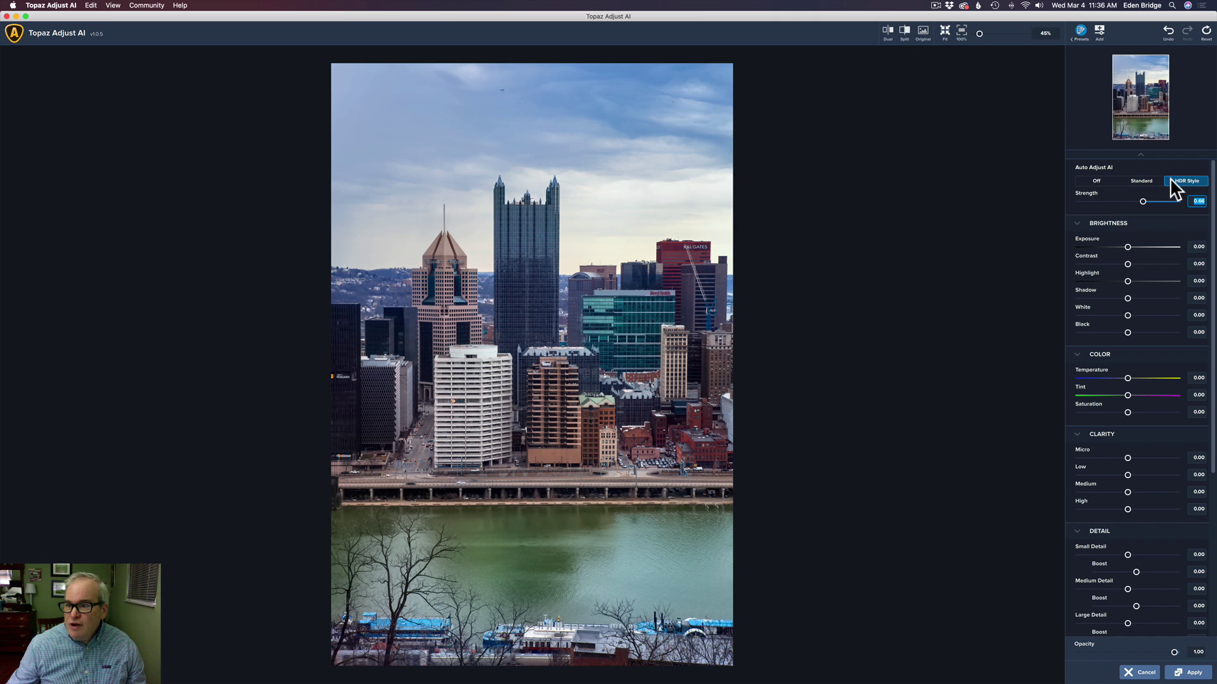
{"action": "left_click", "coordinate": [1143, 179]}
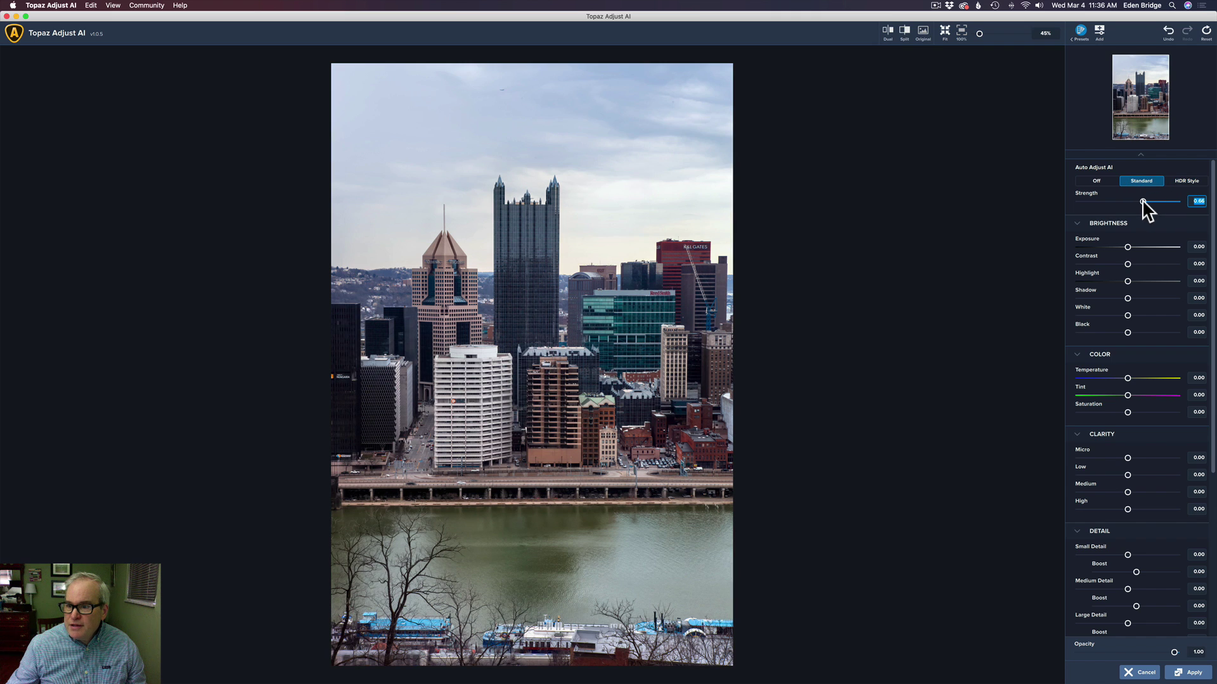
{"action": "left_click", "coordinate": [1197, 201]}
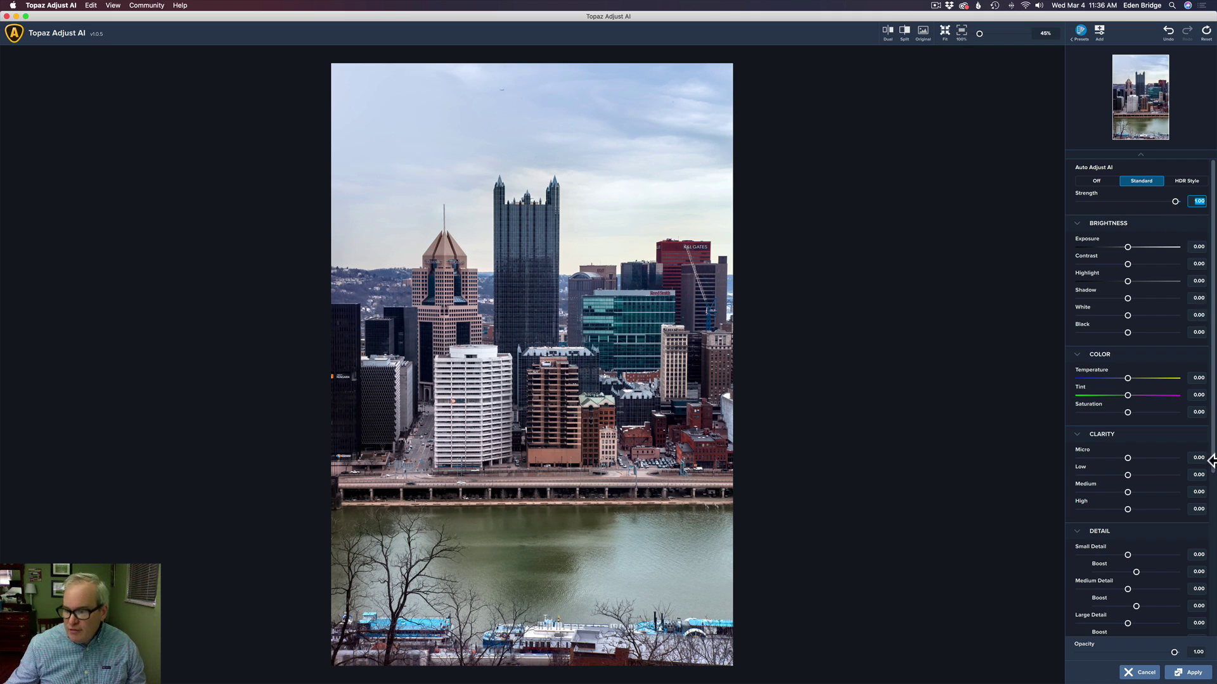
{"action": "left_click", "coordinate": [1192, 674]}
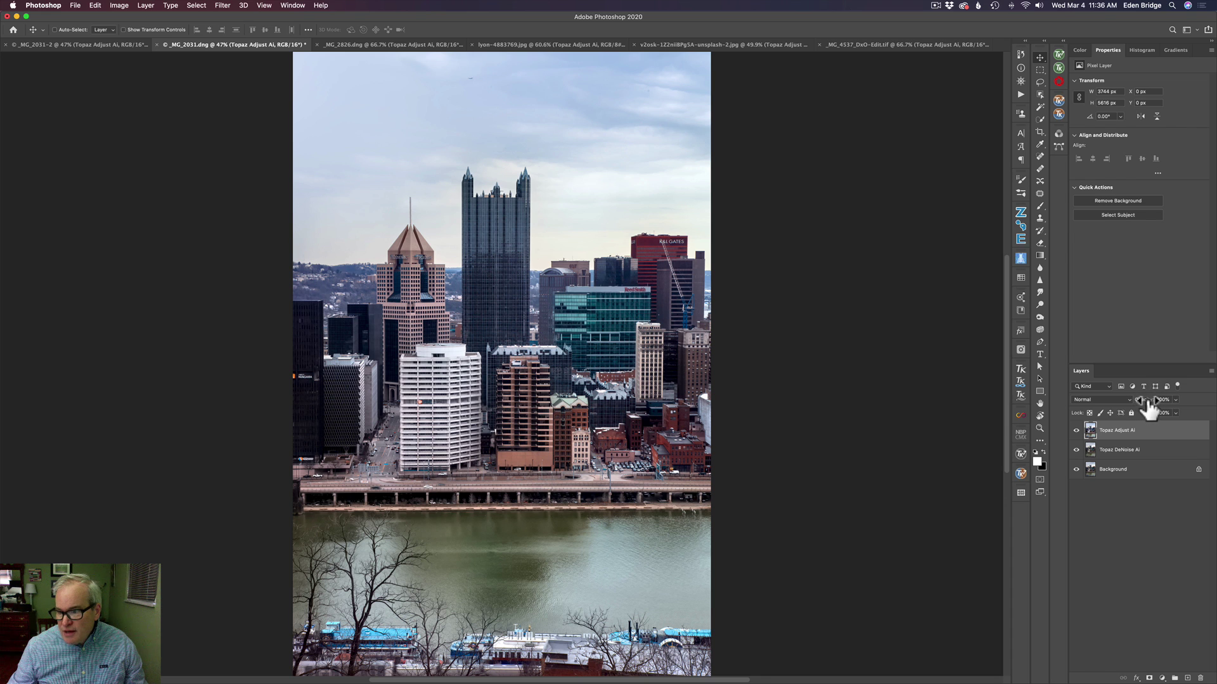
- Fade the Topaz Adjust AI layer's opacity back to 100%, then toggle its visibility off and on
{"action": "left_click_drag", "start_coordinate": [1150, 409], "coordinate": [1210, 422]}
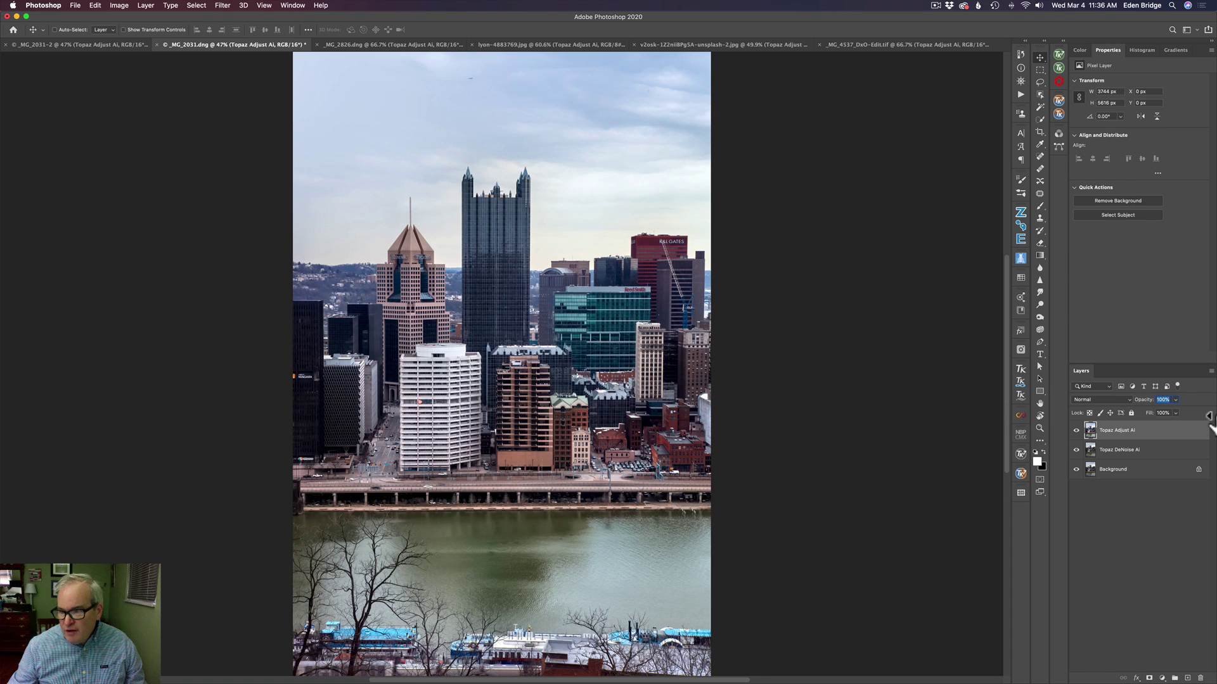
{"action": "left_click", "coordinate": [1210, 426]}
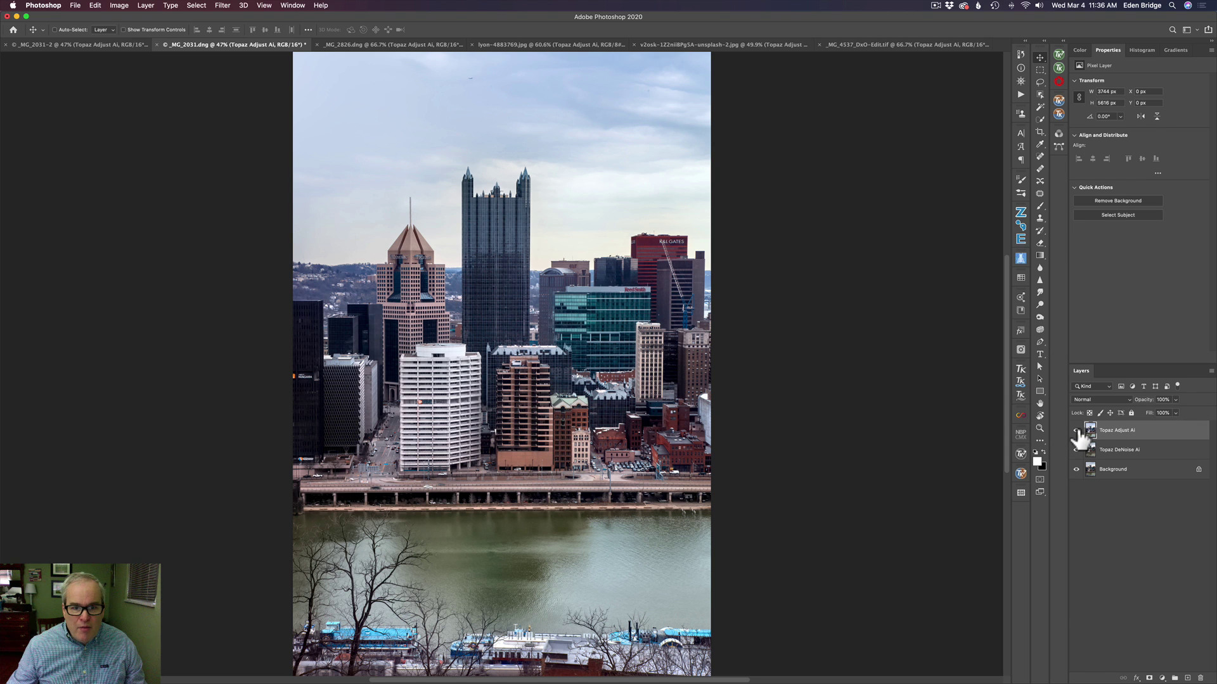
{"action": "left_click", "coordinate": [1077, 431]}
{"action": "left_click", "coordinate": [1076, 432]}
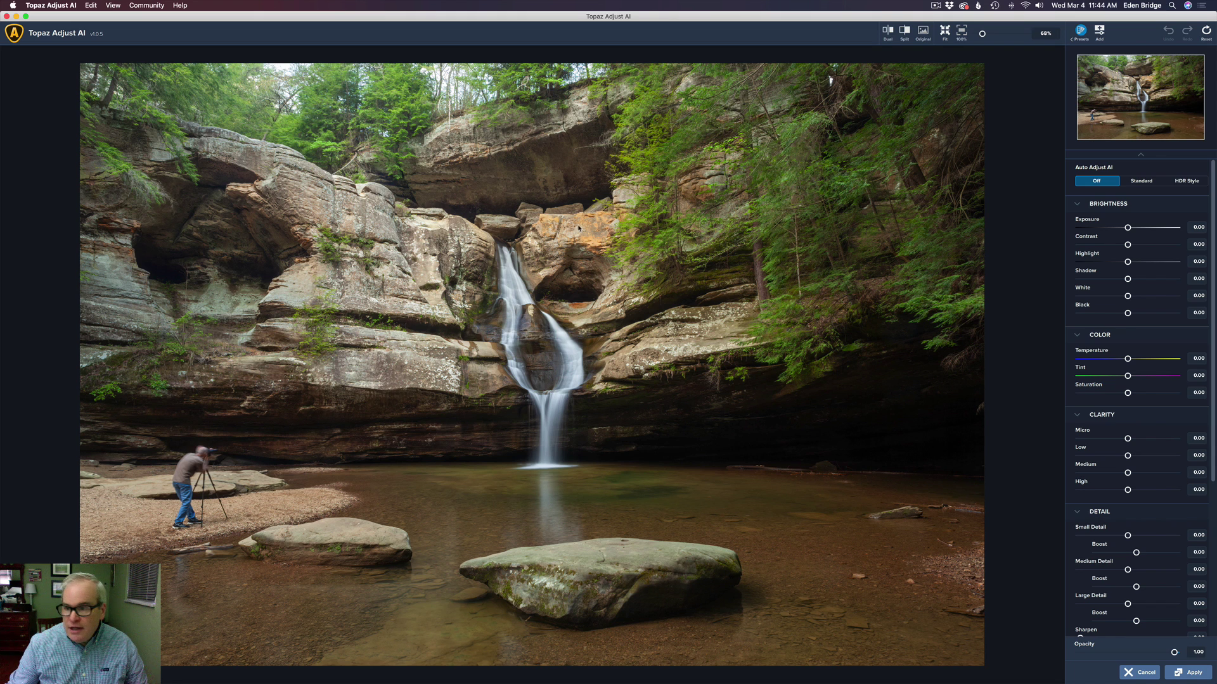
- Apply Standard auto adjustment to the waterfall, compare with the original, and set Temperature to 0.22
{"action": "left_click", "coordinate": [1144, 182]}
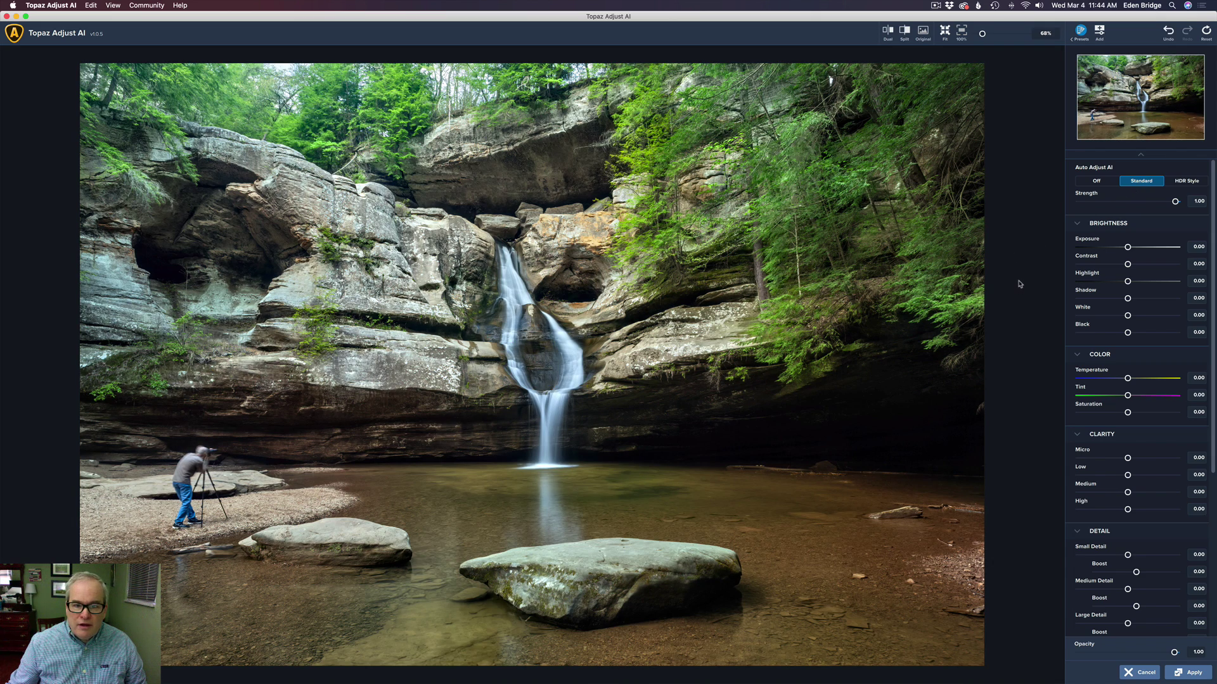
{"action": "key", "text": "o"}
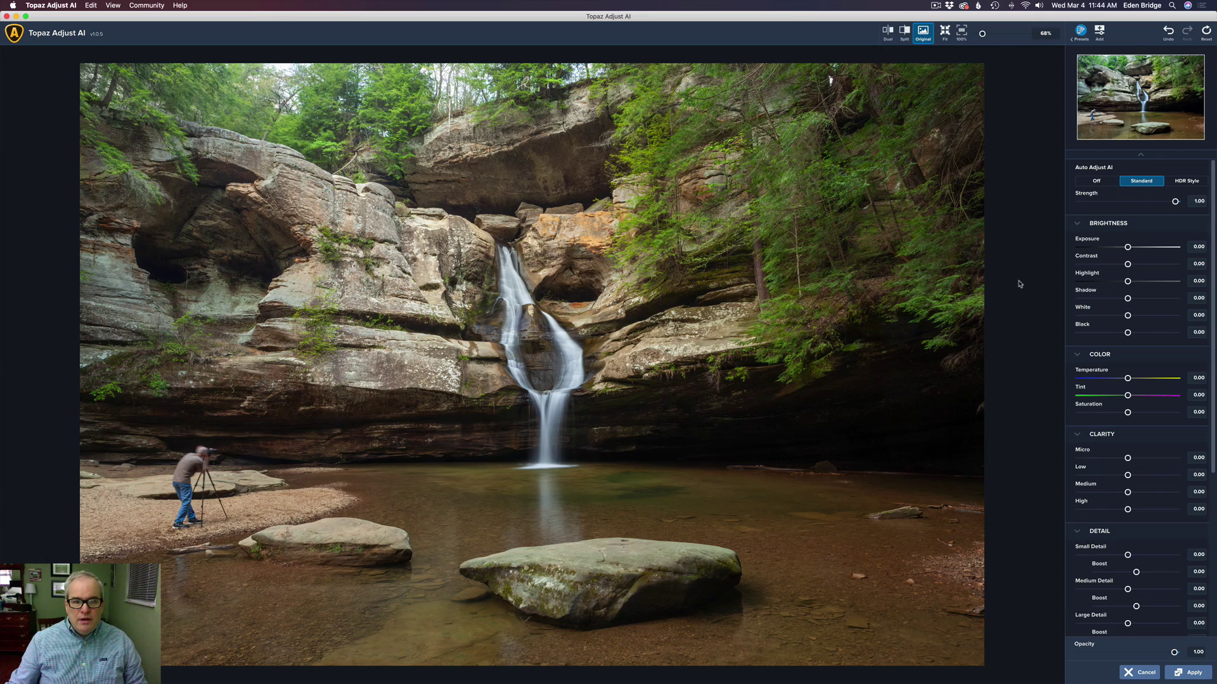
{"action": "key", "text": "o"}
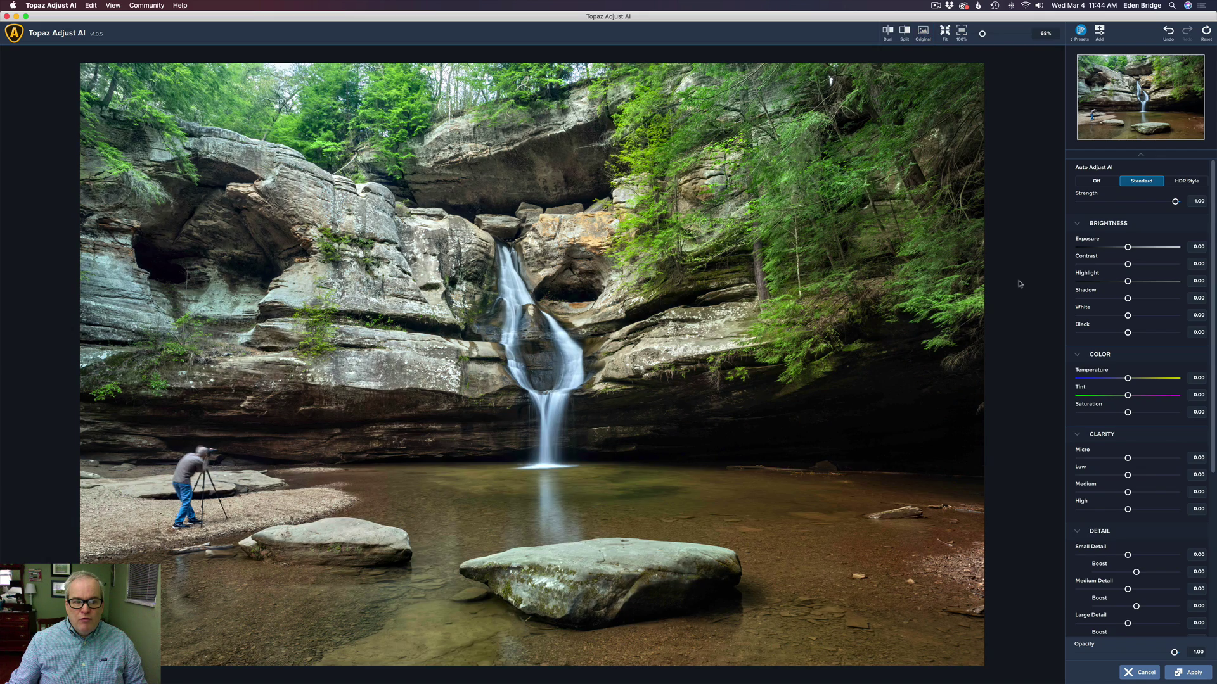
{"action": "key", "text": "o"}
{"action": "key", "text": "o"}
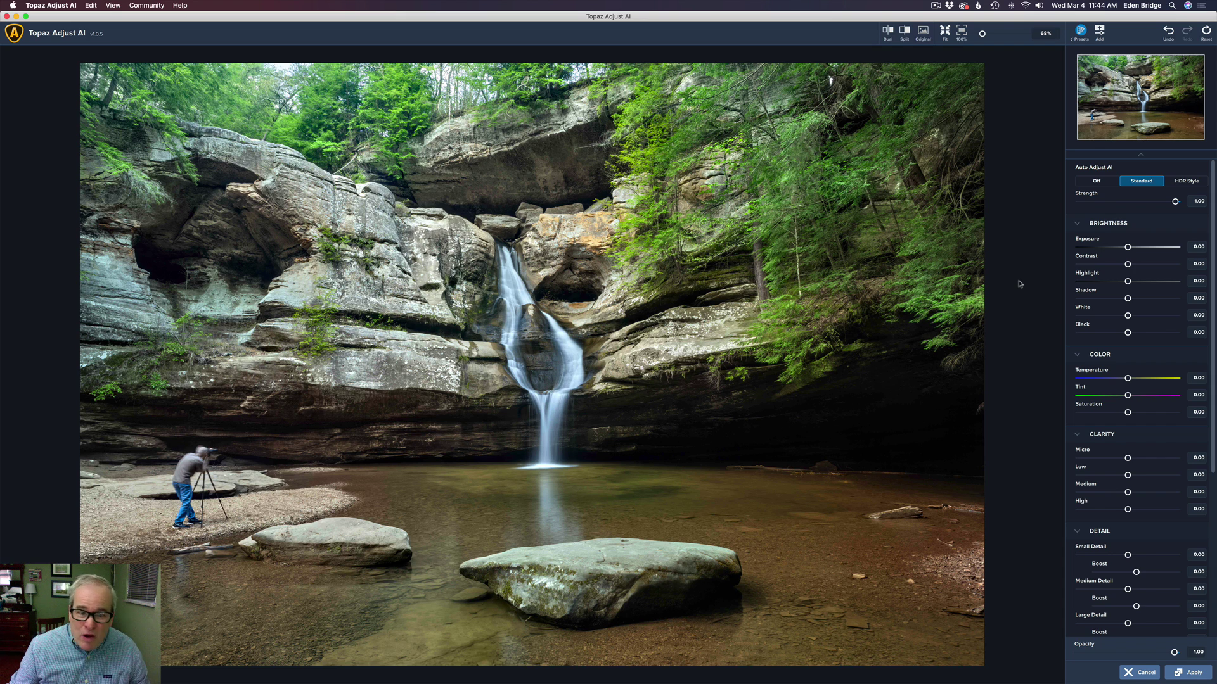
{"action": "key", "text": "super+3"}
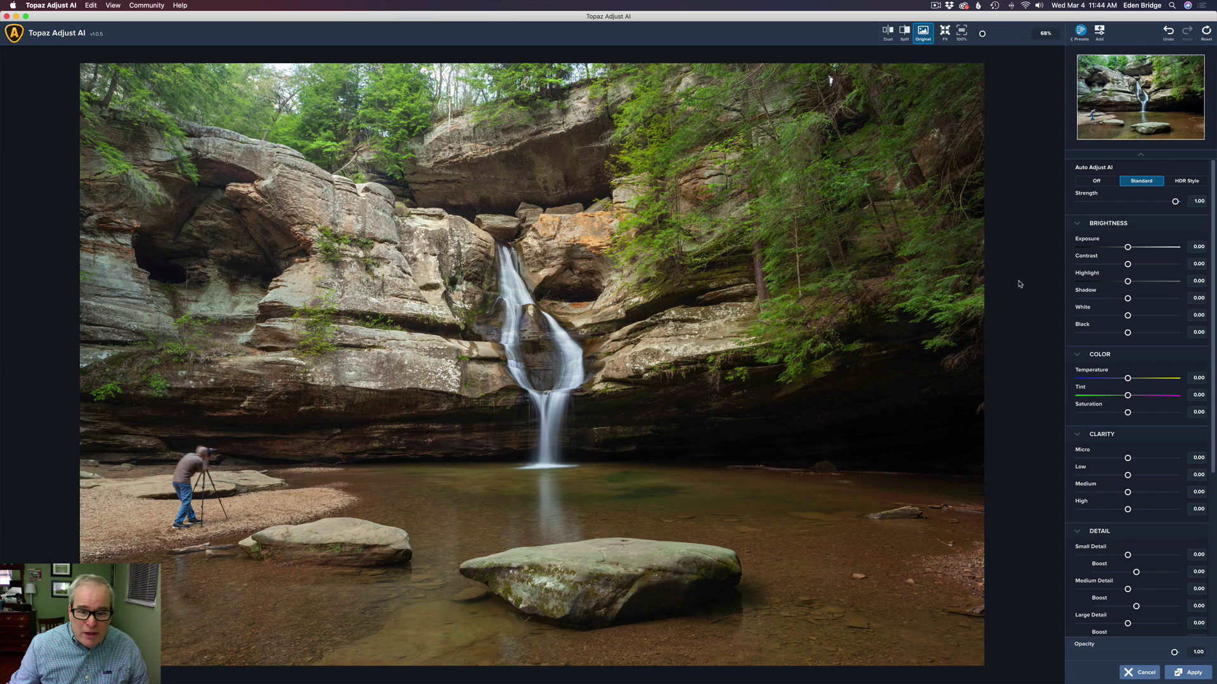
{"action": "key", "text": "super+3"}
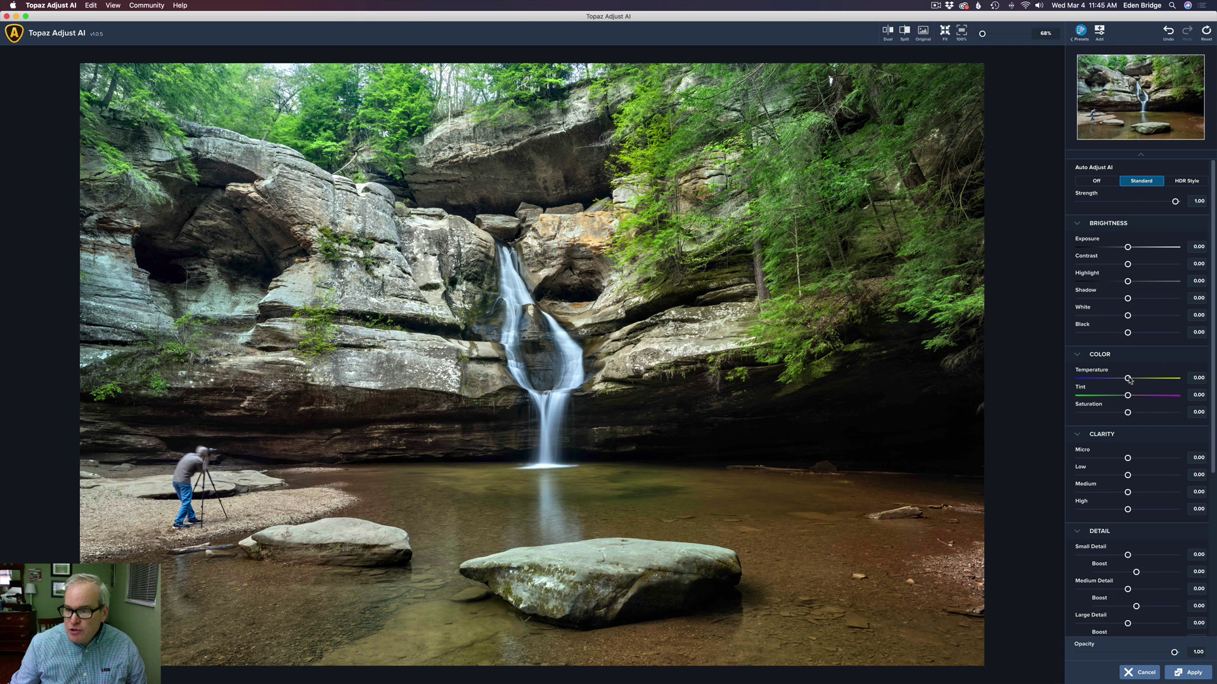
{"action": "left_click_drag", "start_coordinate": [1128, 379], "coordinate": [1143, 380]}
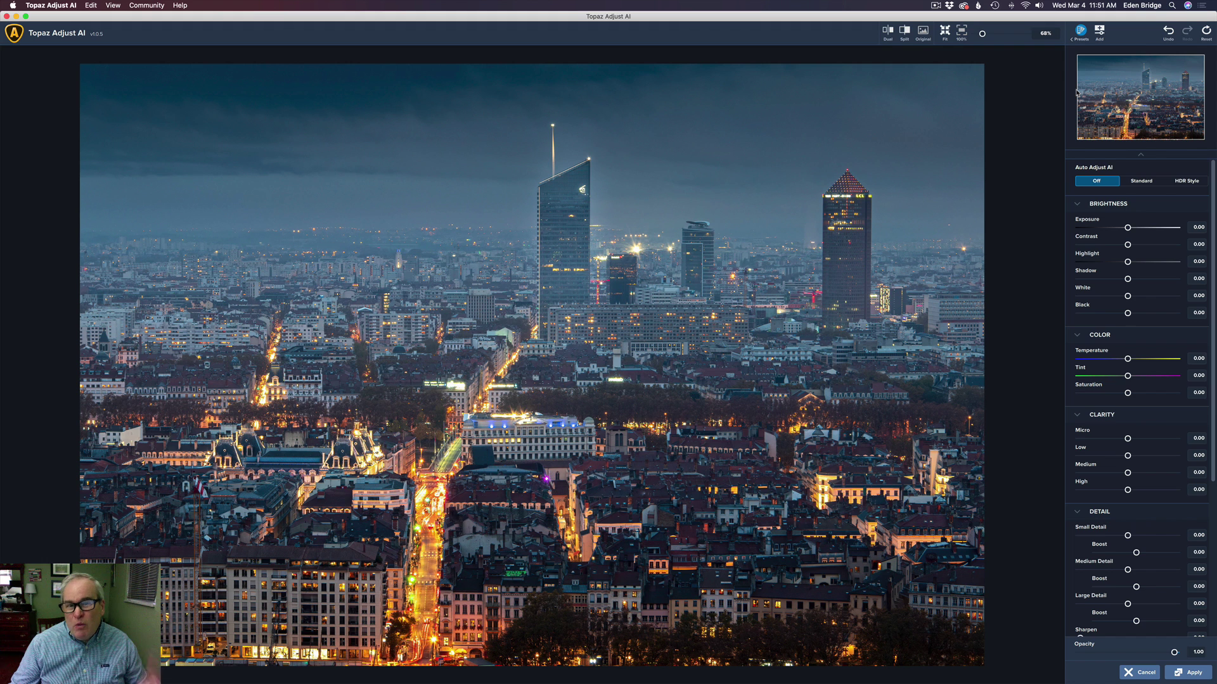
- Apply Standard auto adjustment to the Lyon night cityscape and flip to the original to compare
{"action": "left_click", "coordinate": [1141, 181]}
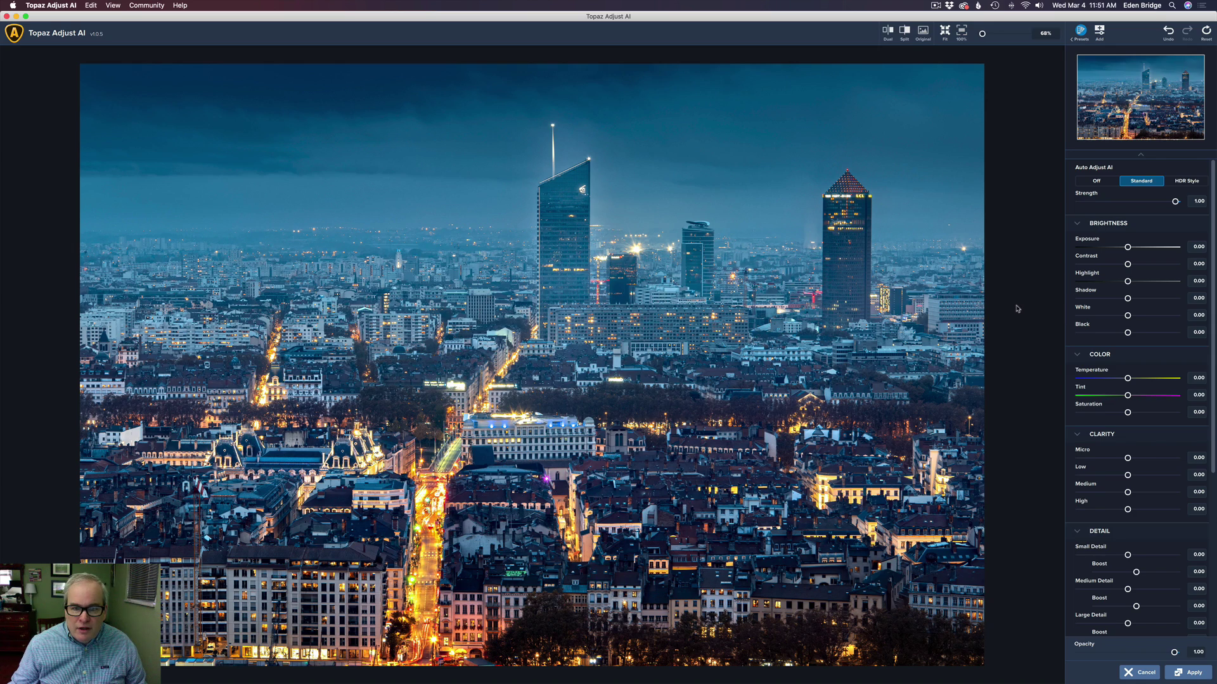
{"action": "key", "text": "super+3"}
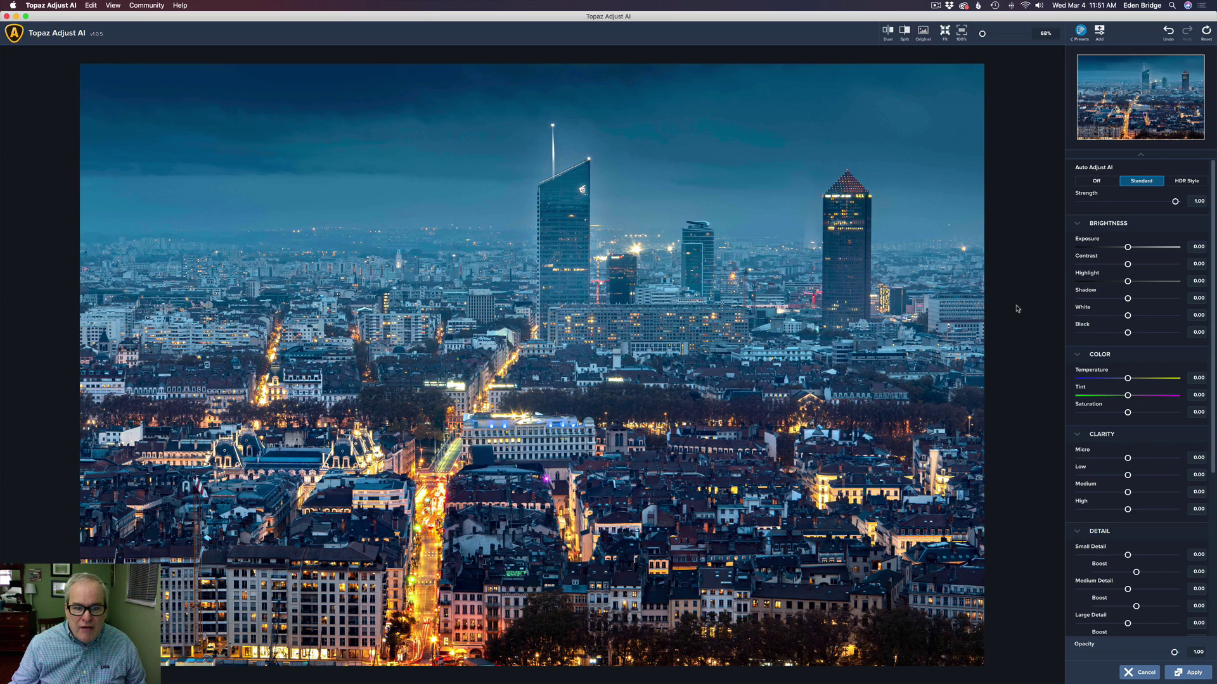
{"action": "key", "text": "super+3"}
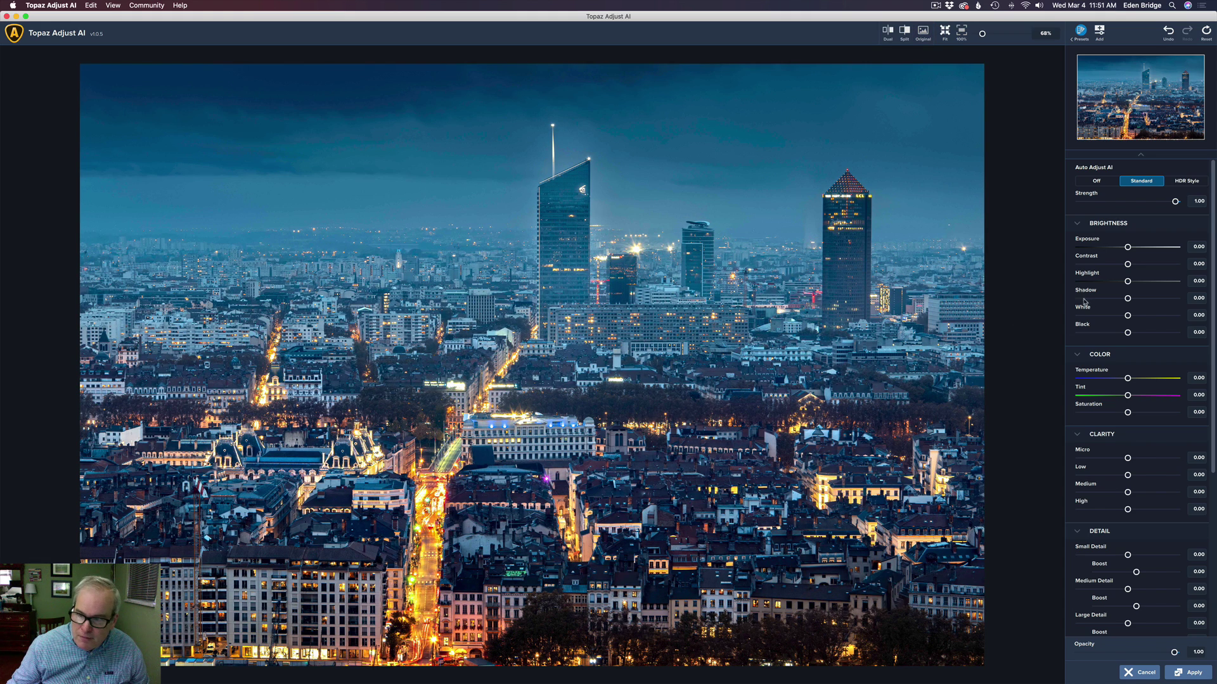
{"action": "key", "text": "backslash"}
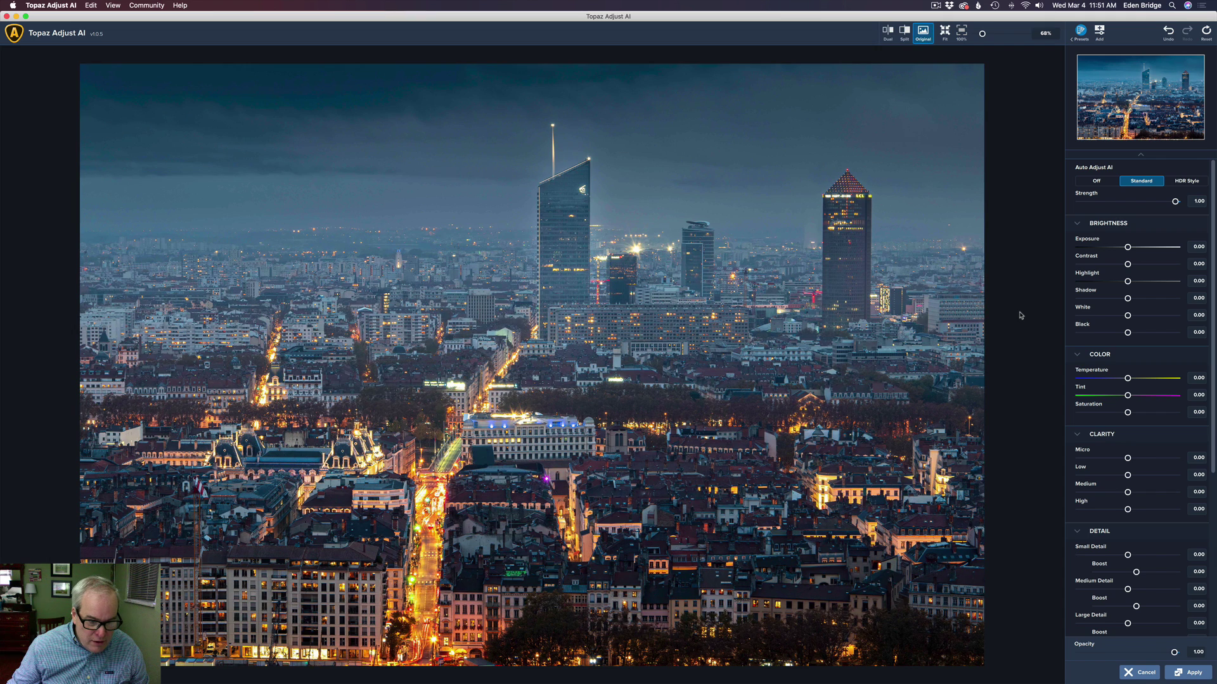
{"action": "key", "text": "backslash"}
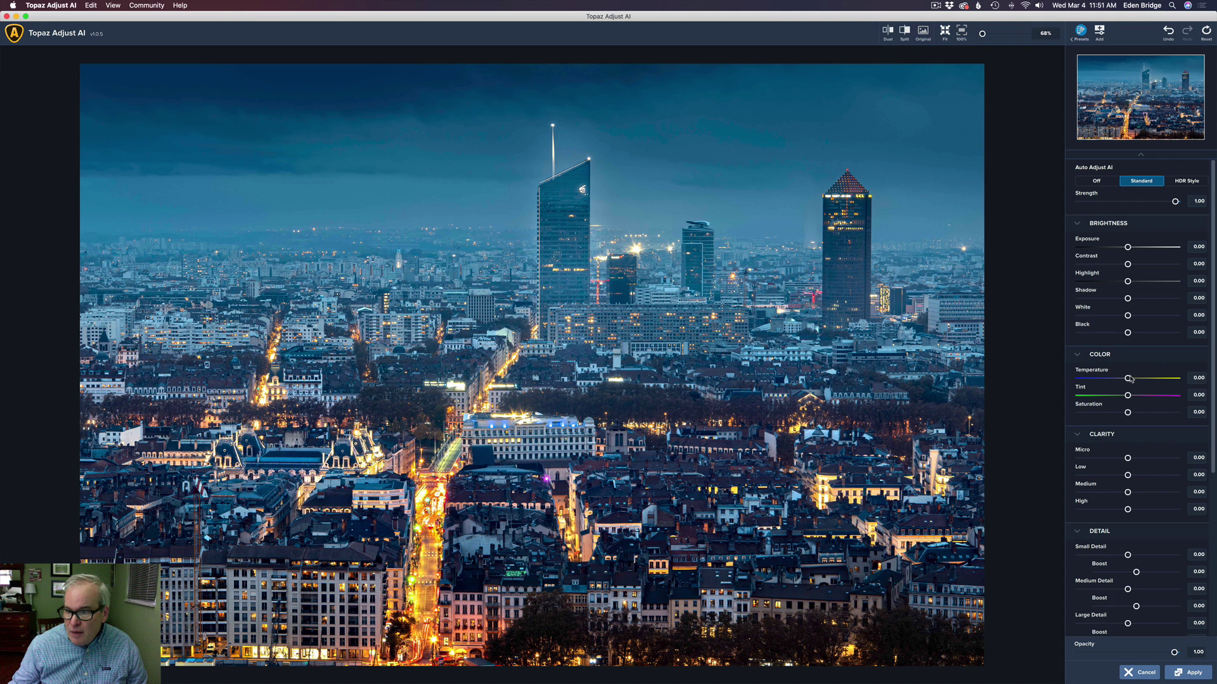
- Set the Lyon cityscape's Temperature to 0.10 and flip between original and edited views
{"action": "left_click_drag", "start_coordinate": [1128, 379], "coordinate": [1141, 379]}
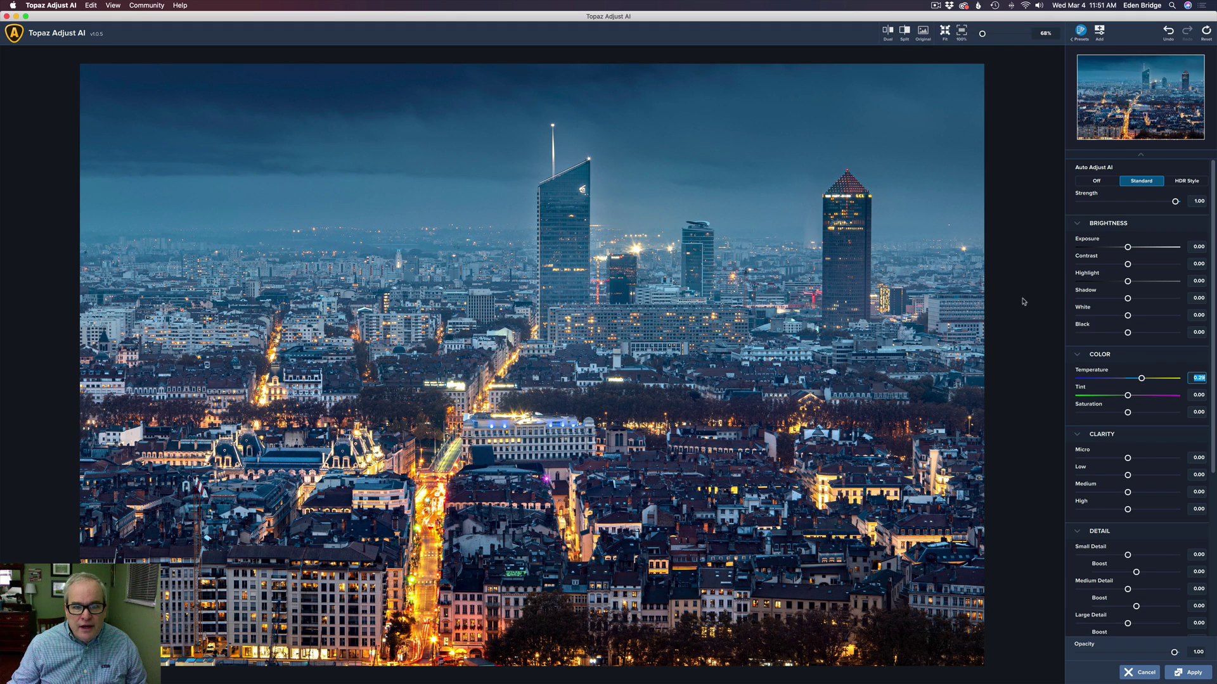
{"action": "key", "text": "backslash"}
{"action": "key", "text": "backslash"}
{"action": "key", "text": "backslash"}
{"action": "key", "text": "backslash"}
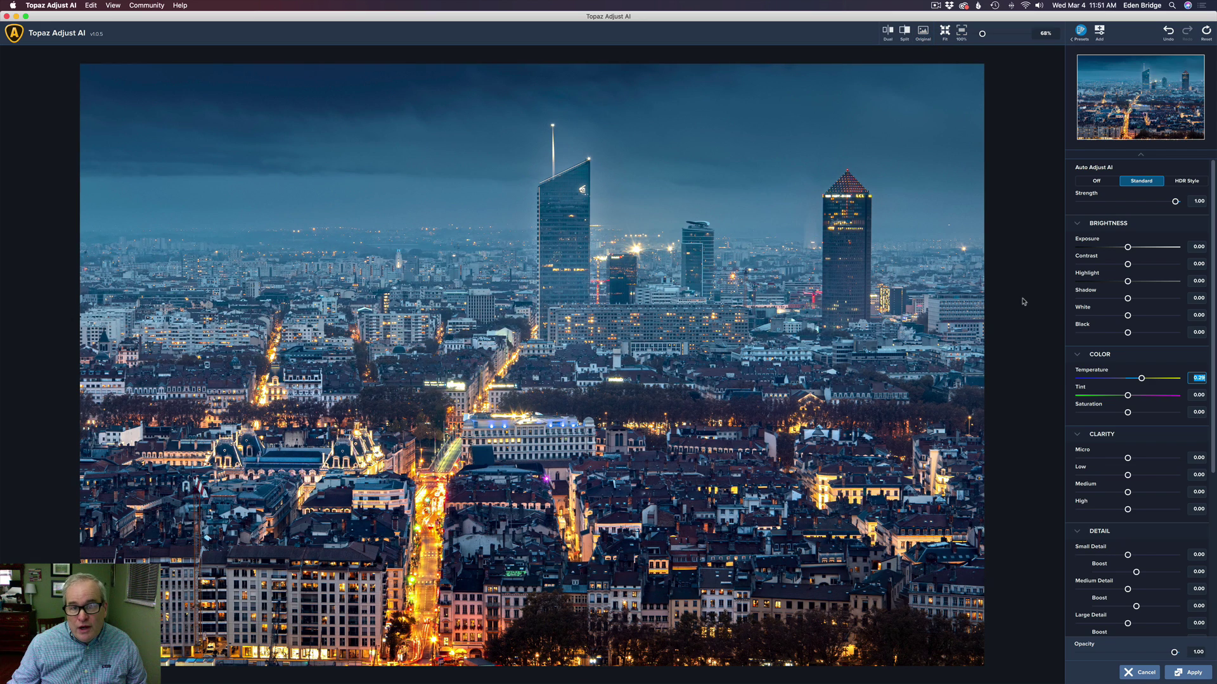
{"action": "key", "text": "backslash"}
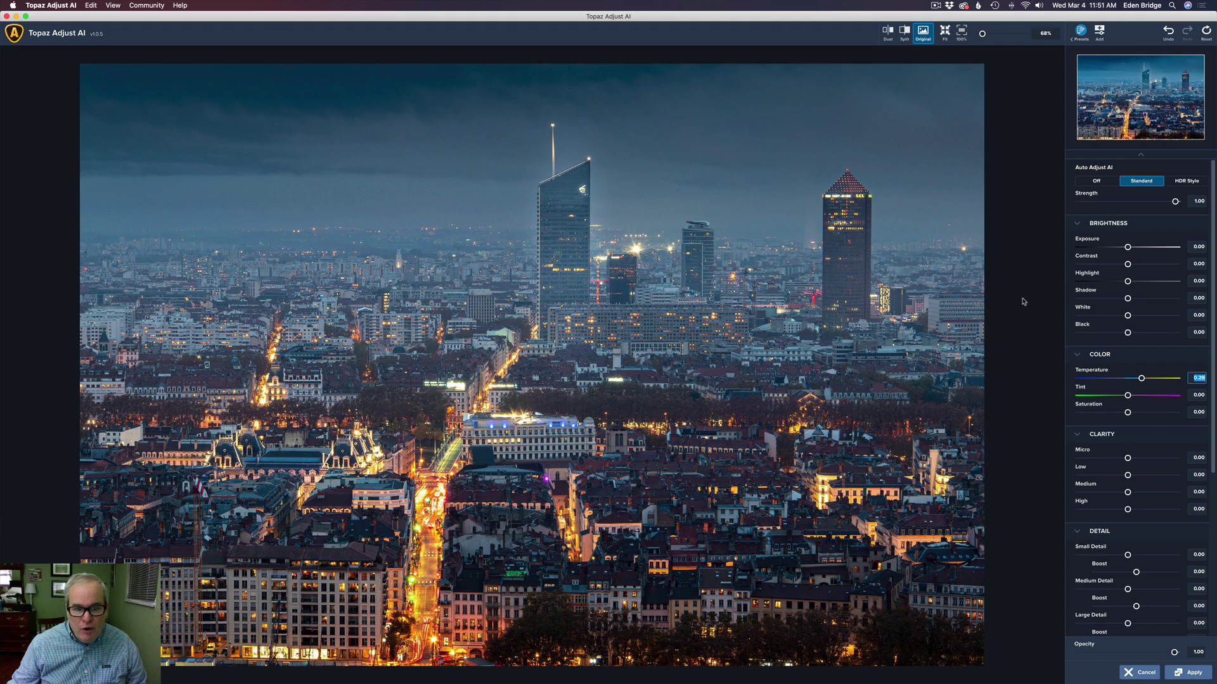
{"action": "key", "text": "backslash"}
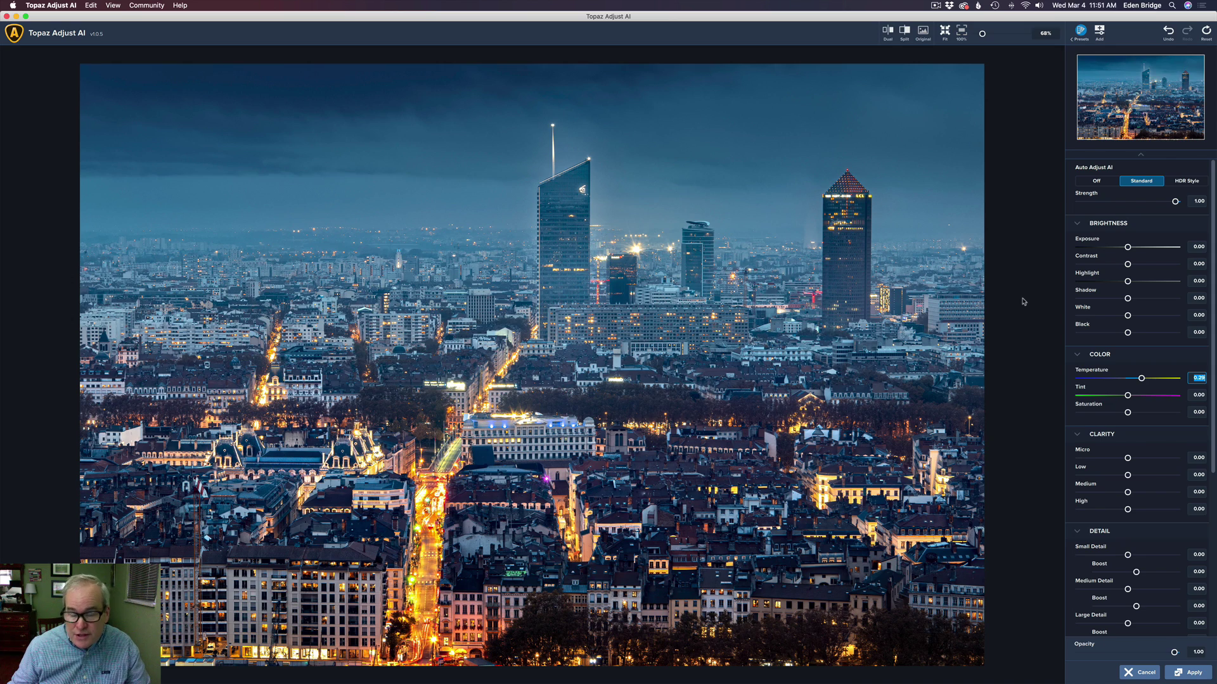
{"action": "key", "text": "backslash"}
{"action": "key", "text": "backslash"}
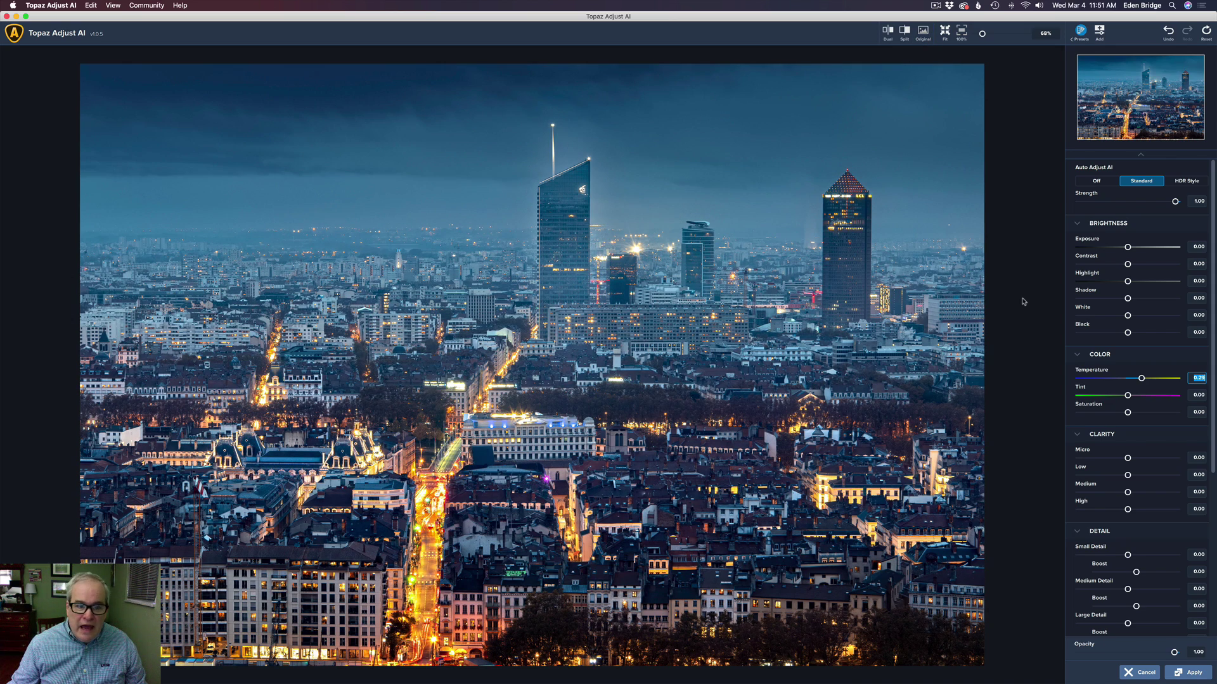
{"action": "key", "text": "backslash"}
{"action": "key", "text": "backslash"}
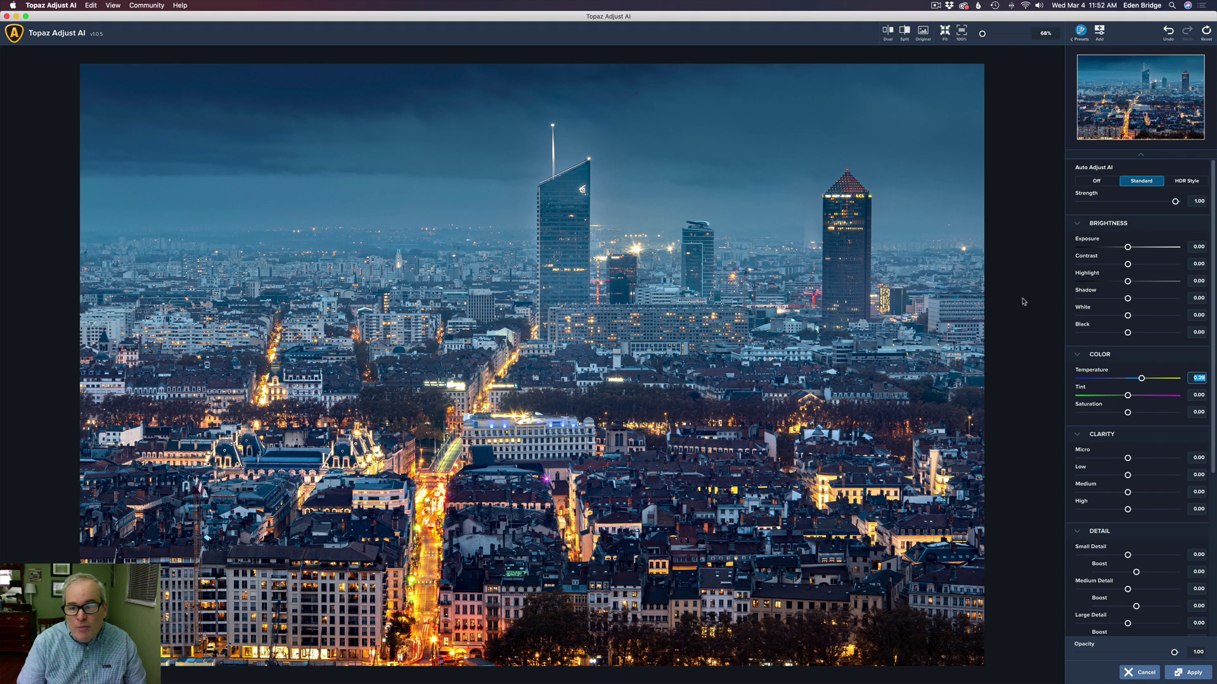
{"action": "key", "text": "backslash"}
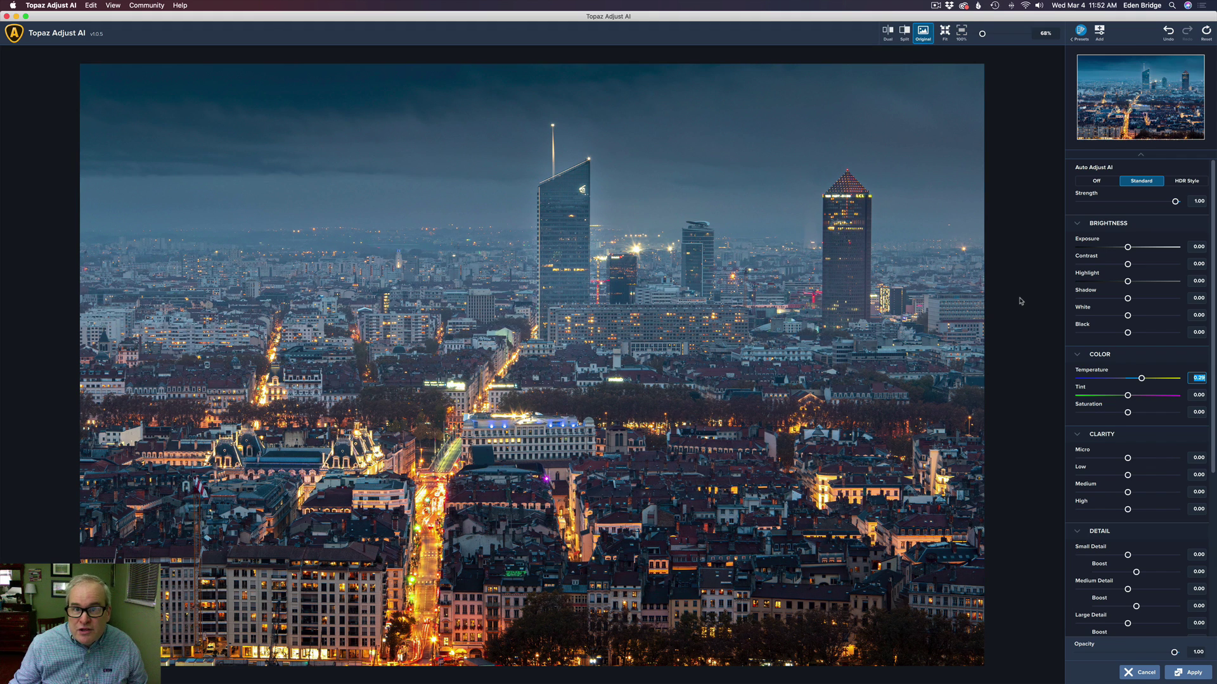
{"action": "key", "text": "backslash"}
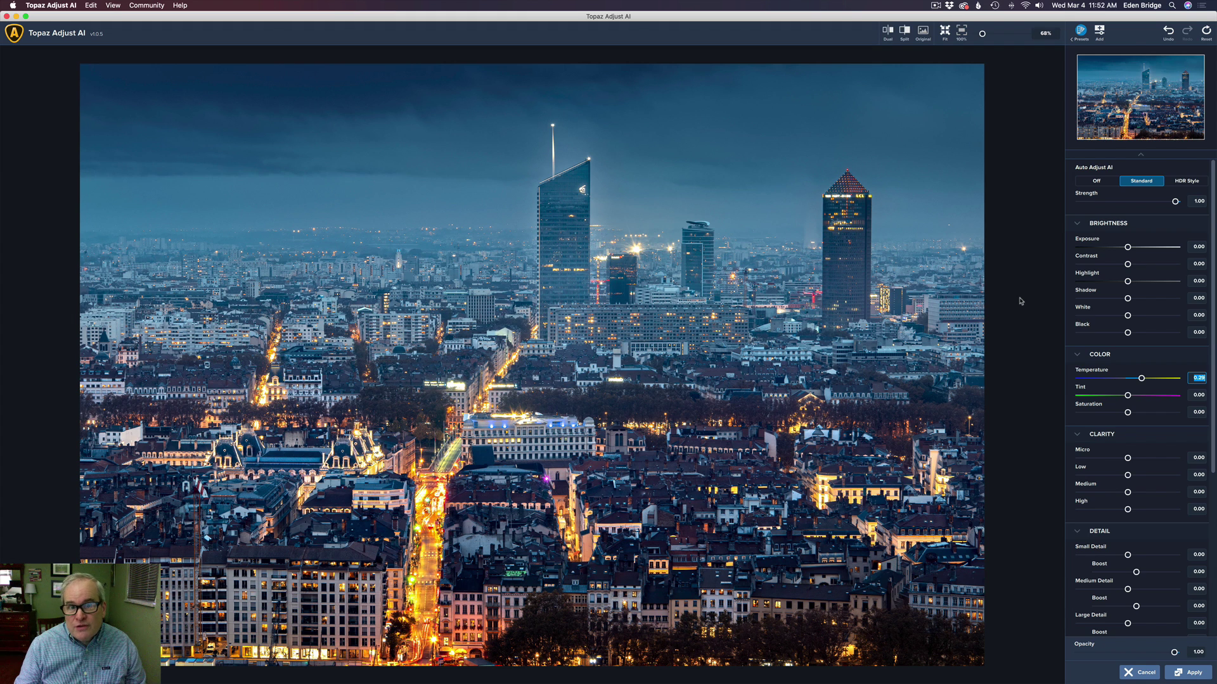
- Change the night city photo's Auto Adjust AI mode from HDR Style to Standard
{"action": "left_click", "coordinate": [1189, 183]}
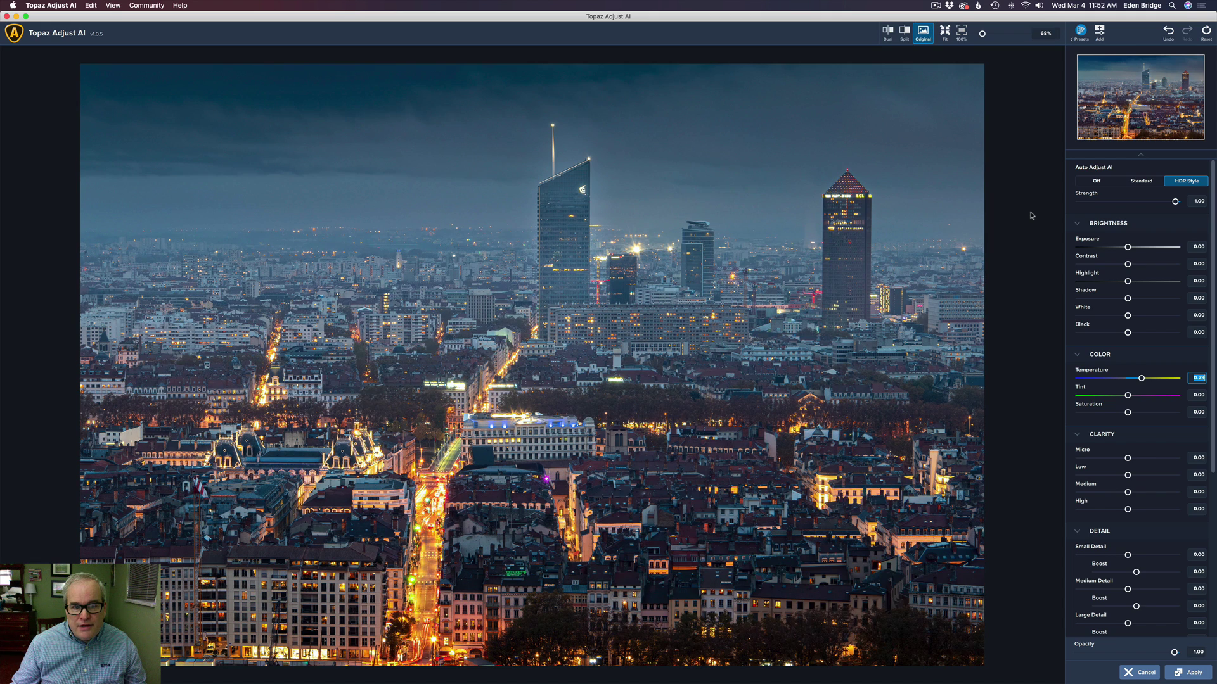
{"action": "key", "text": "backslash"}
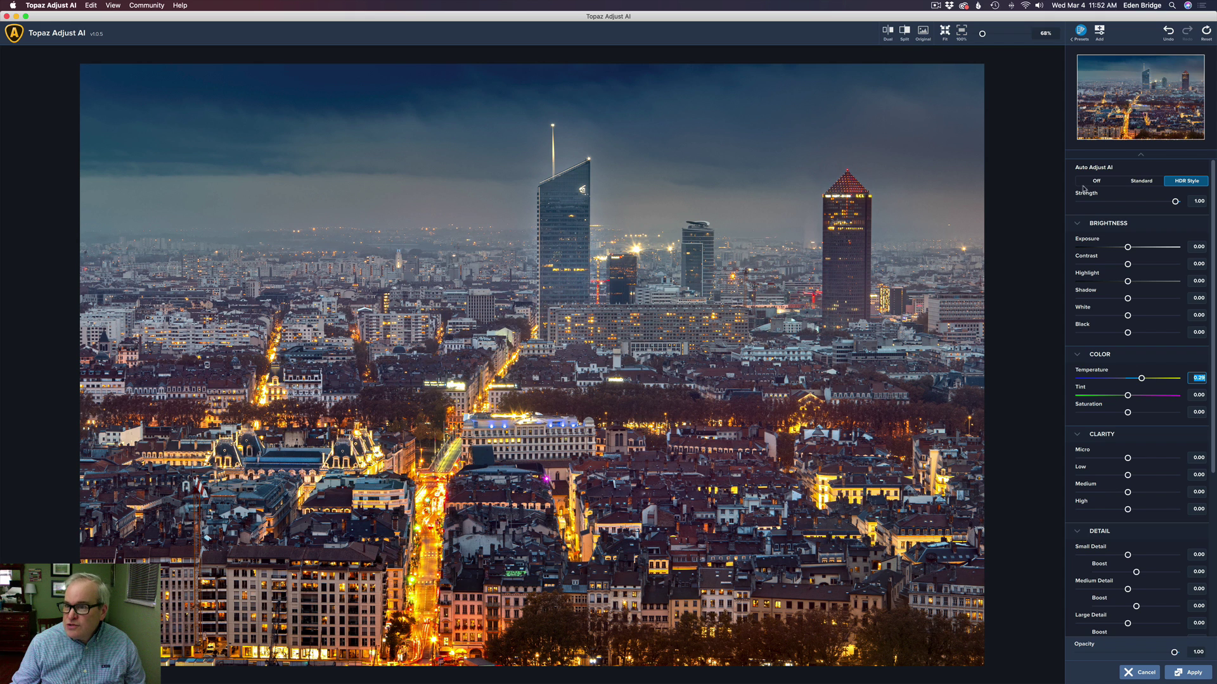
{"action": "left_click", "coordinate": [1141, 182]}
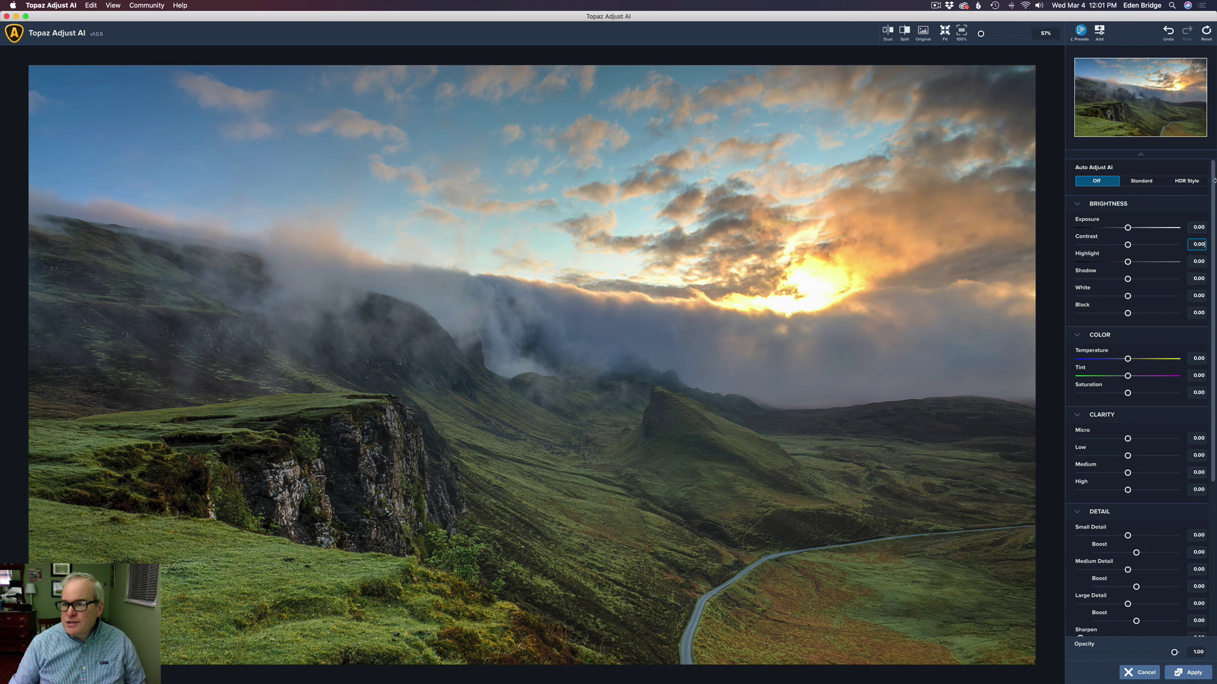
- Apply Standard auto enhancement to the misty mountain photo and flip between original and enhanced views
{"action": "left_click", "coordinate": [1142, 182]}
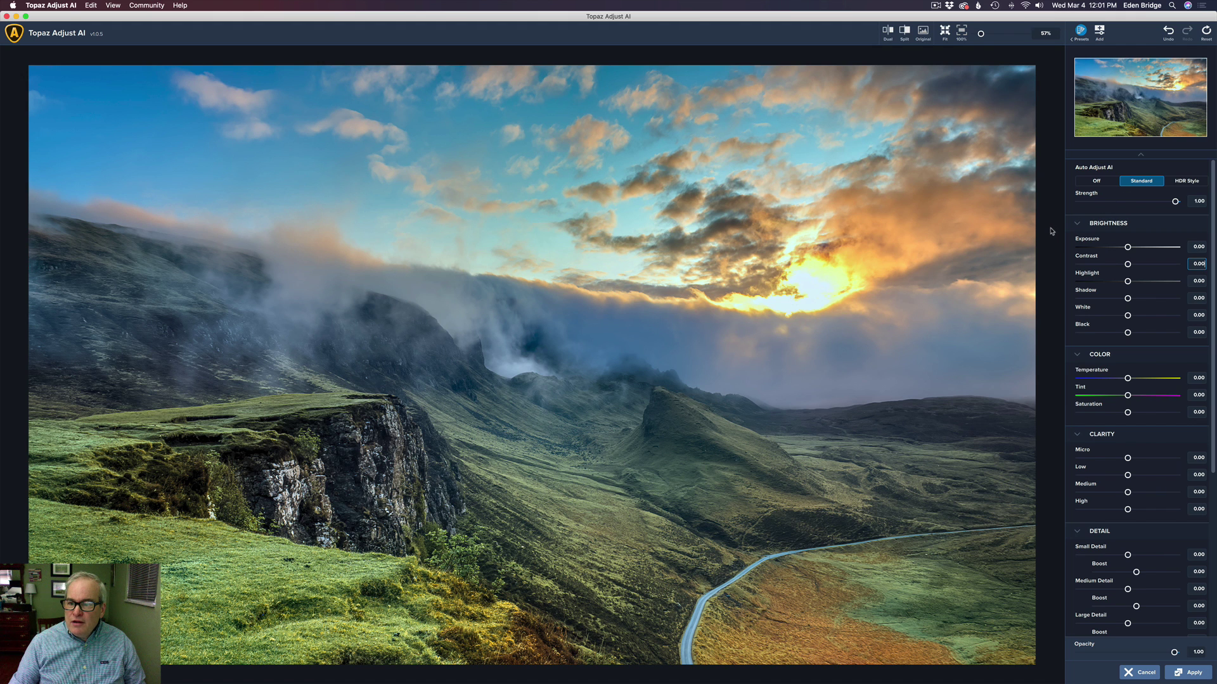
{"action": "key", "text": "o"}
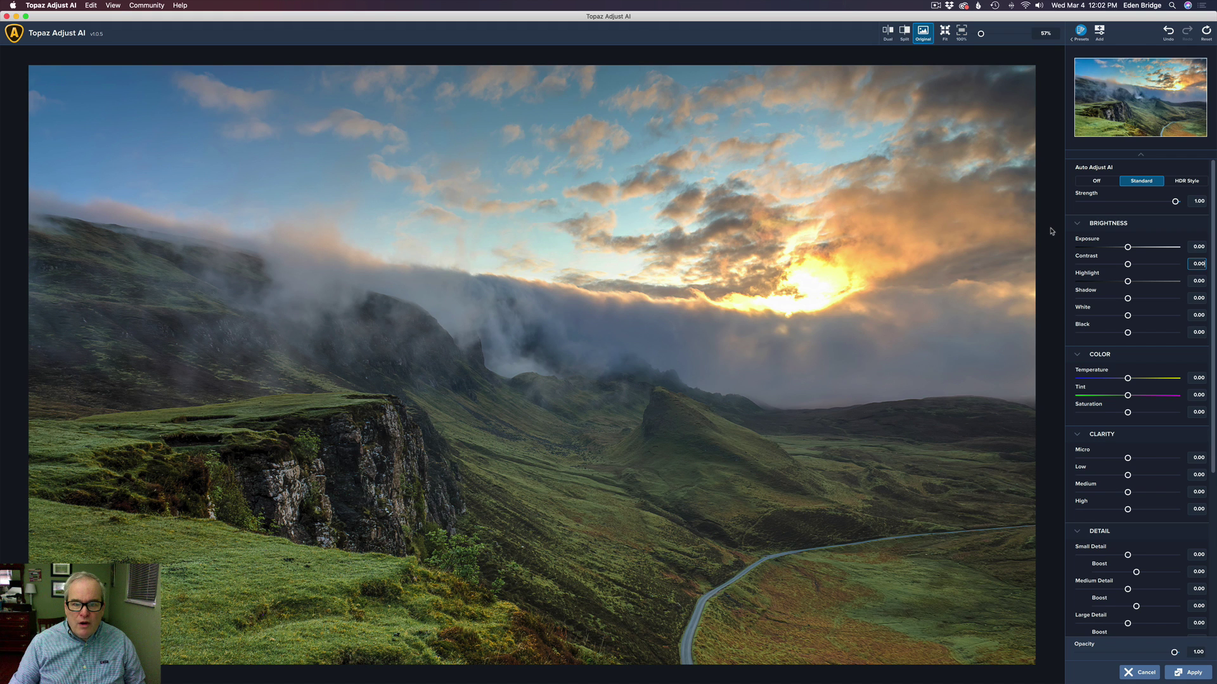
{"action": "key", "text": "o"}
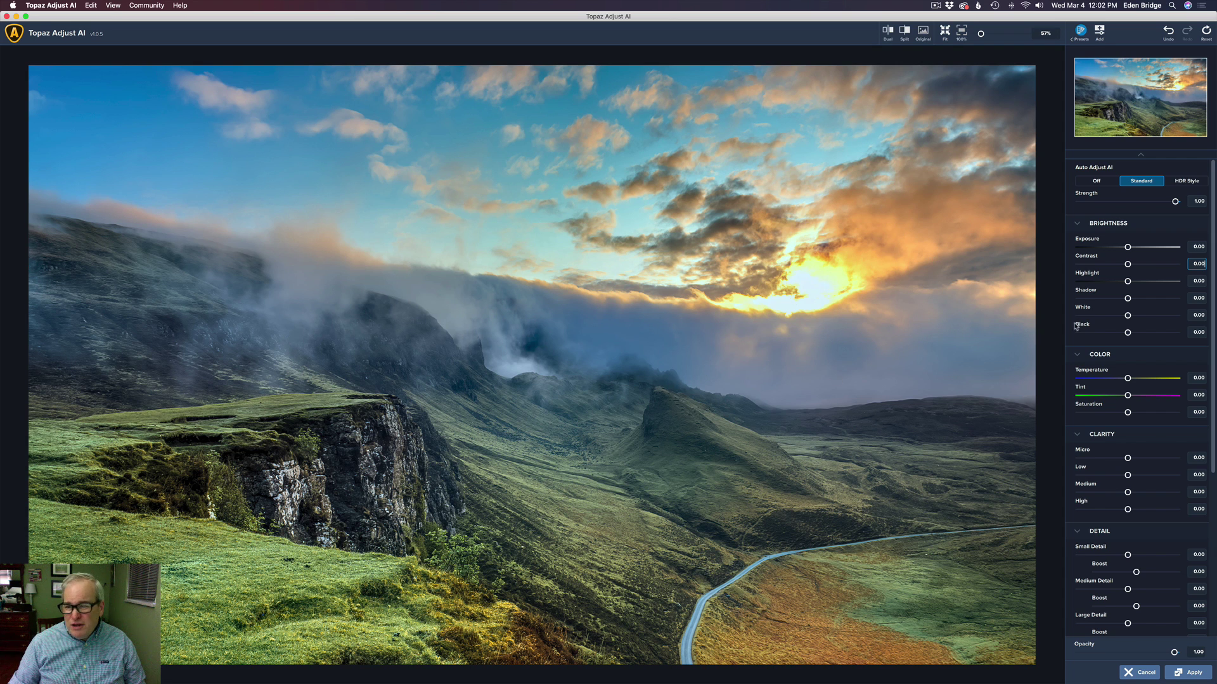
{"action": "key", "text": "super+3"}
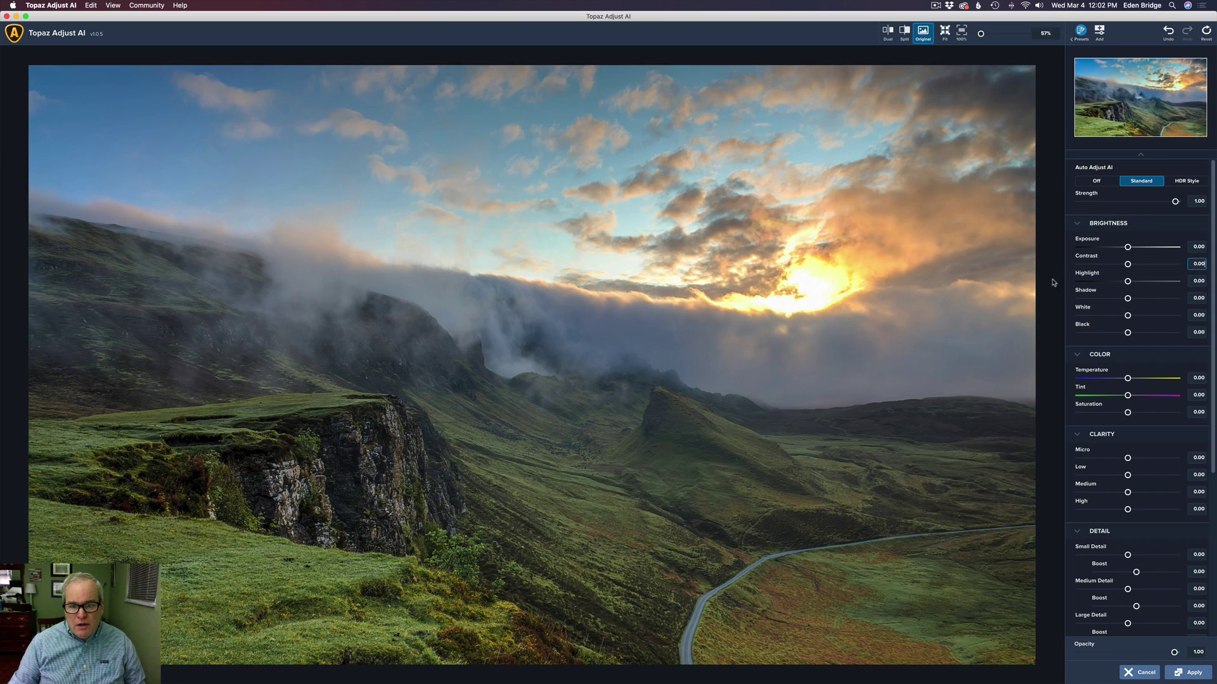
{"action": "key", "text": "super+3"}
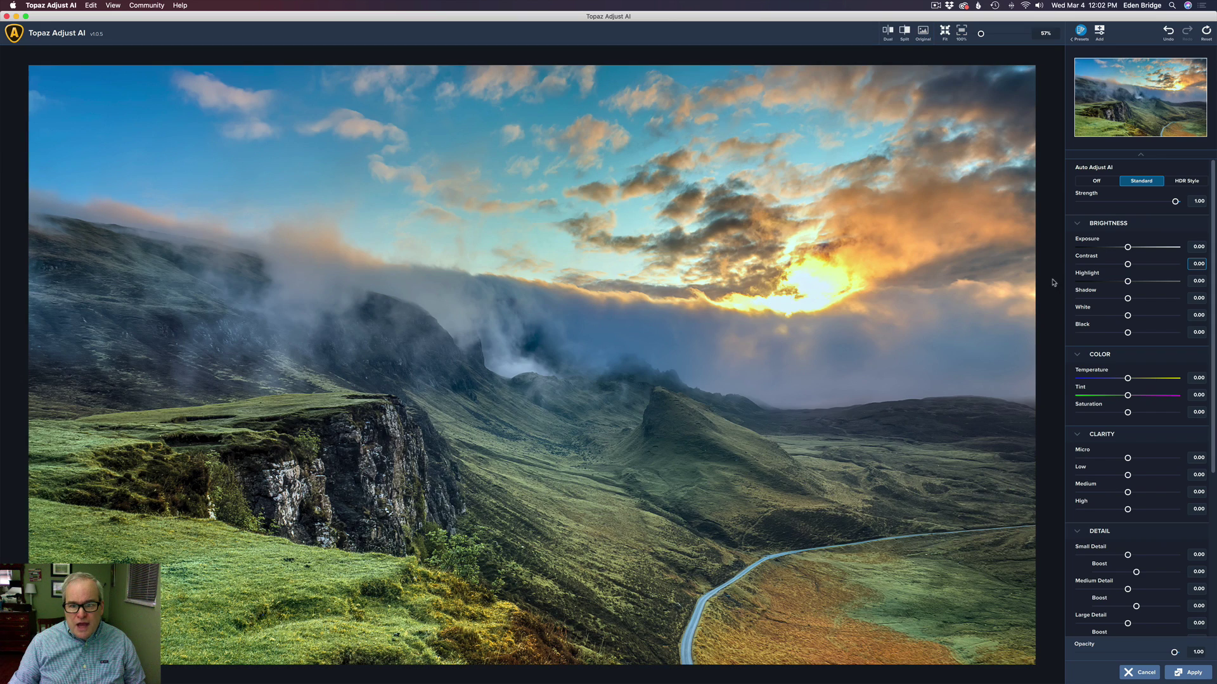
{"action": "left_click", "coordinate": [1189, 182]}
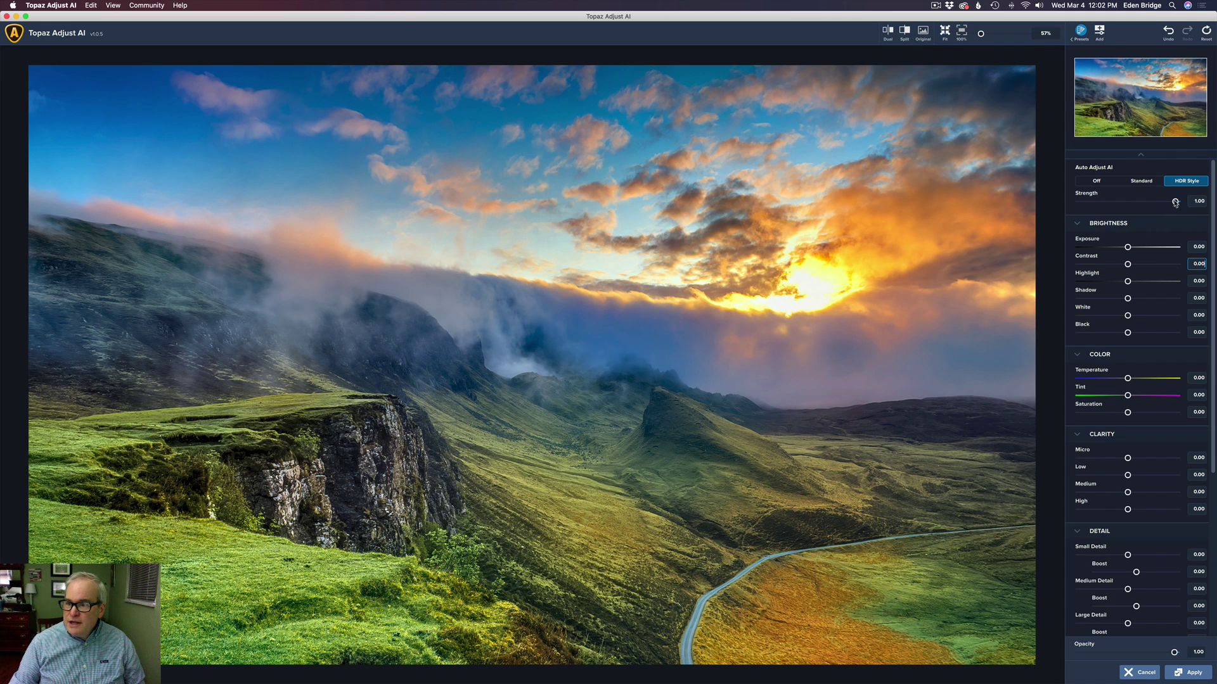
{"action": "left_click_drag", "start_coordinate": [1174, 201], "coordinate": [1139, 202]}
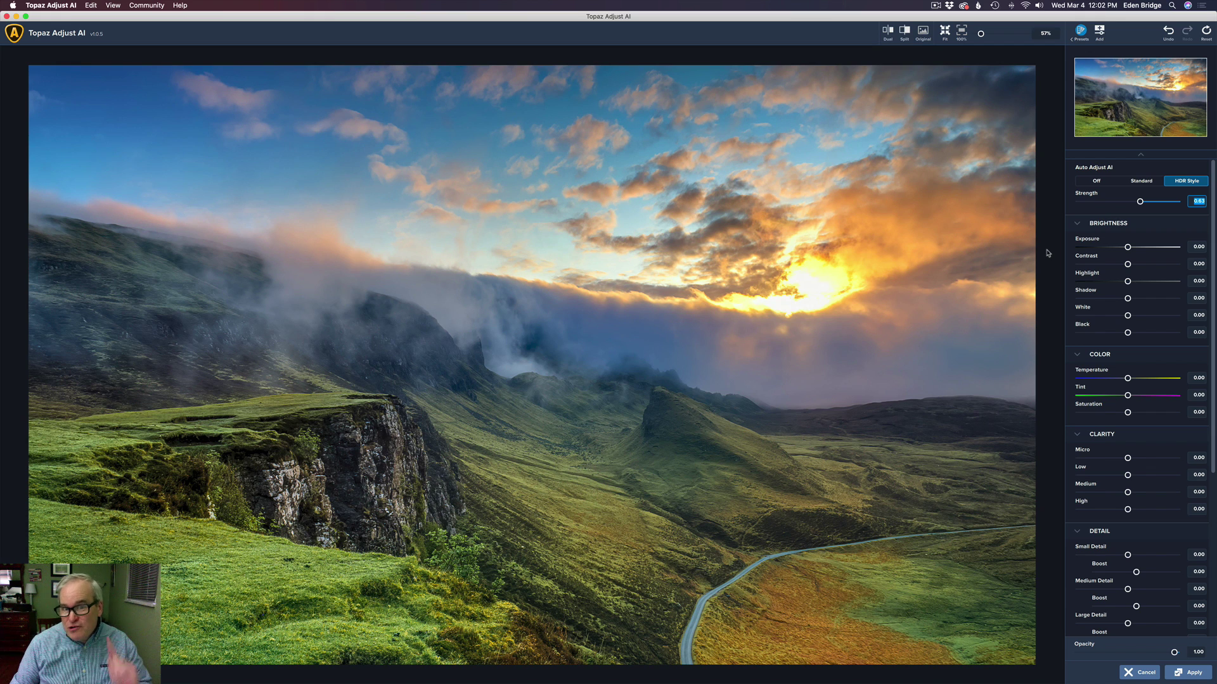
{"action": "left_click", "coordinate": [1142, 181]}
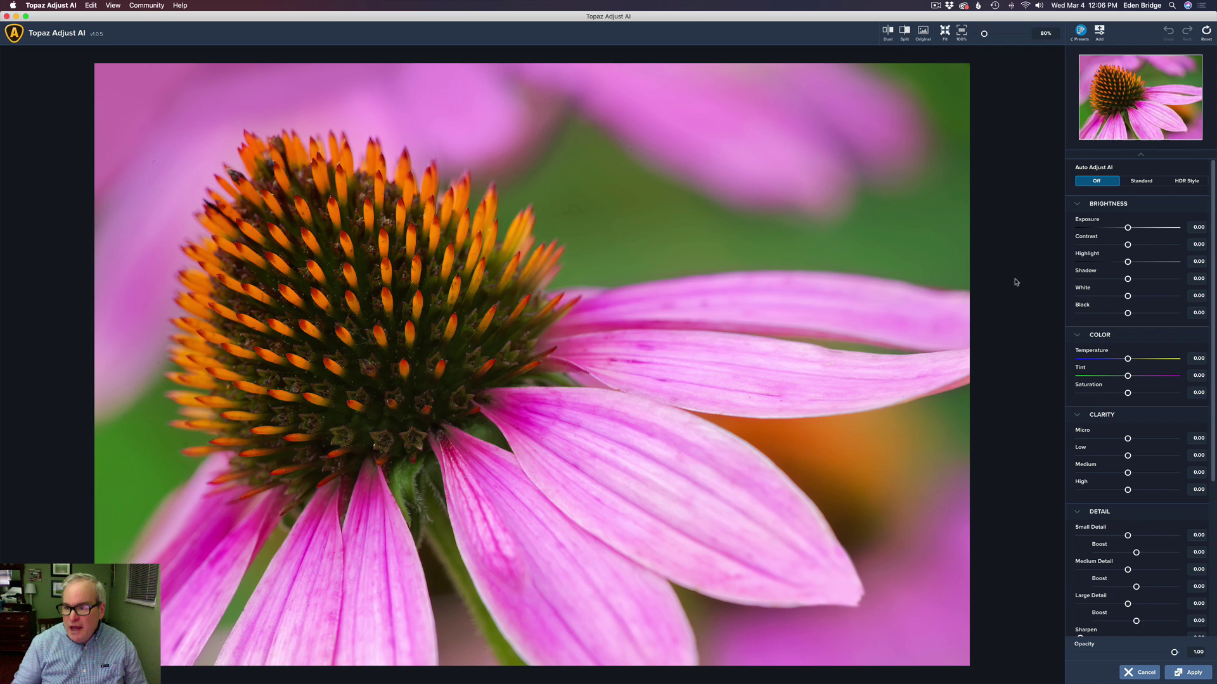
- Apply the Standard enhancement to the pink coneflower and compare it against the original
{"action": "left_click", "coordinate": [1146, 182]}
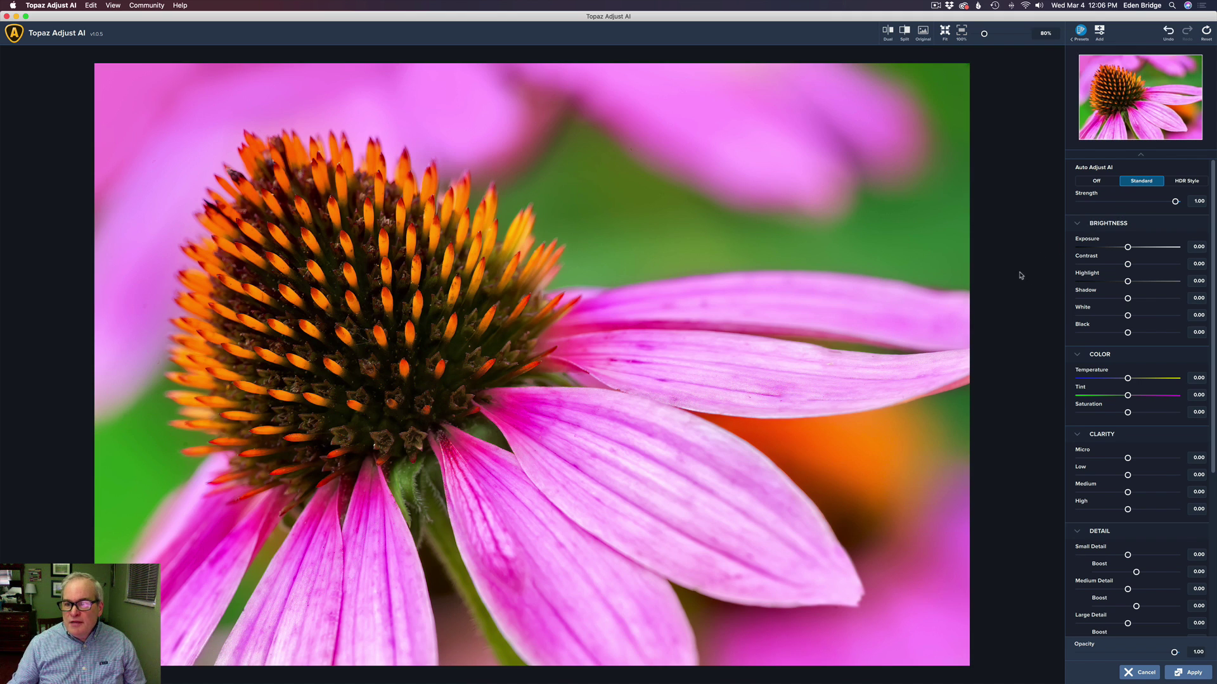
{"action": "key", "text": "super+3"}
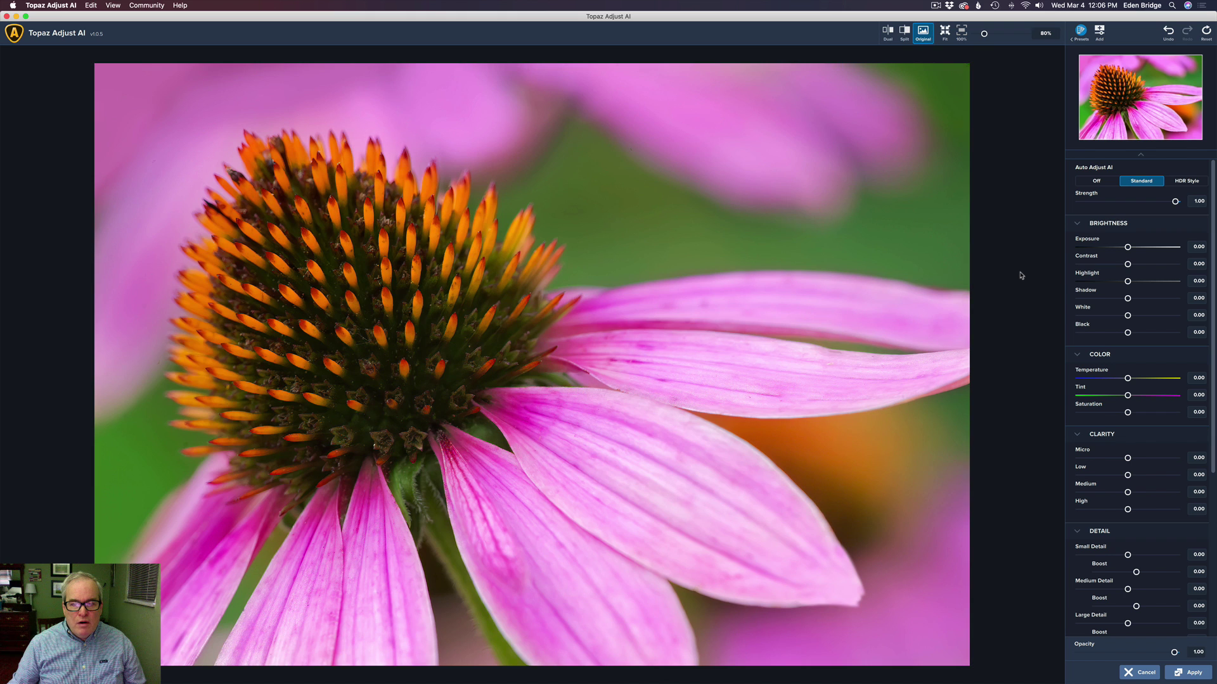
{"action": "key", "text": "super+3"}
{"action": "key", "text": "super+3"}
{"action": "key", "text": "super+3"}
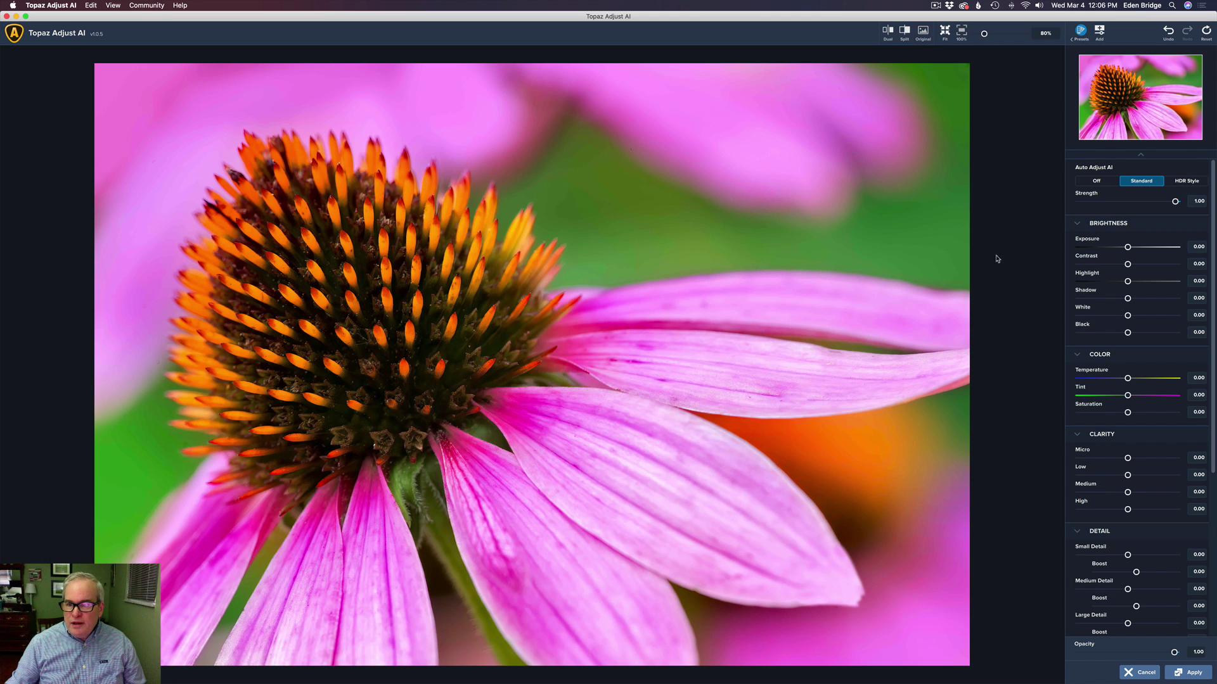
{"action": "key", "text": "super+3"}
{"action": "key", "text": "super+3"}
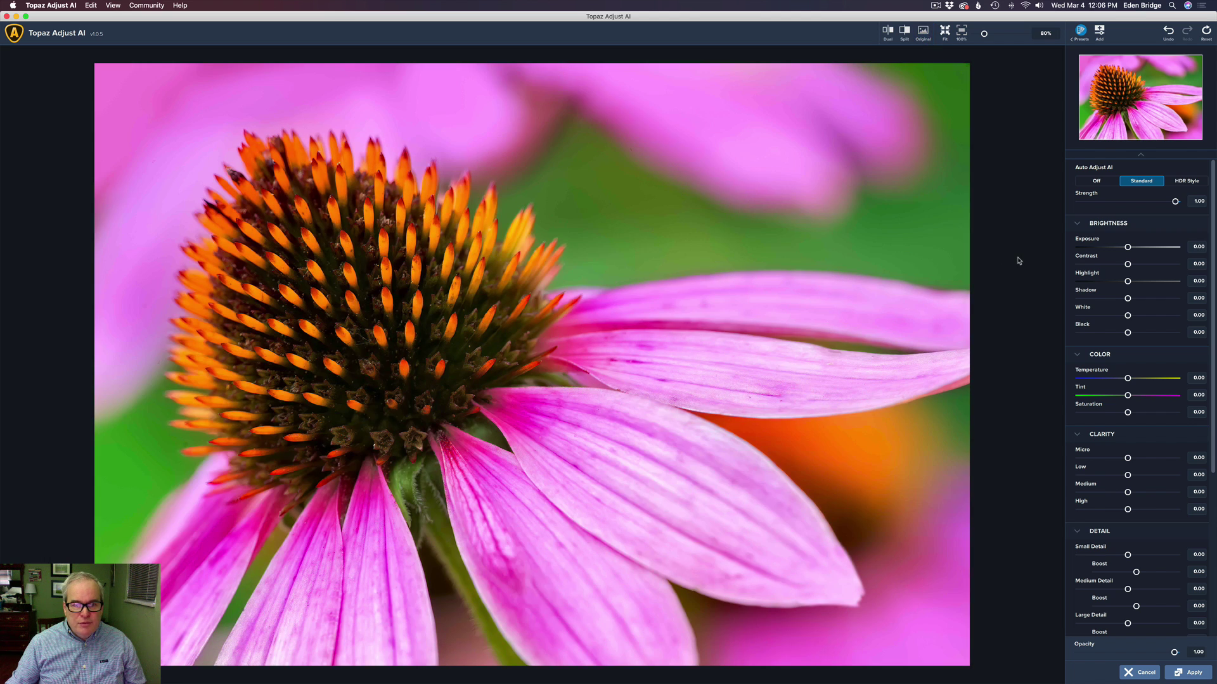
{"action": "key", "text": "super+3"}
{"action": "key", "text": "super+3"}
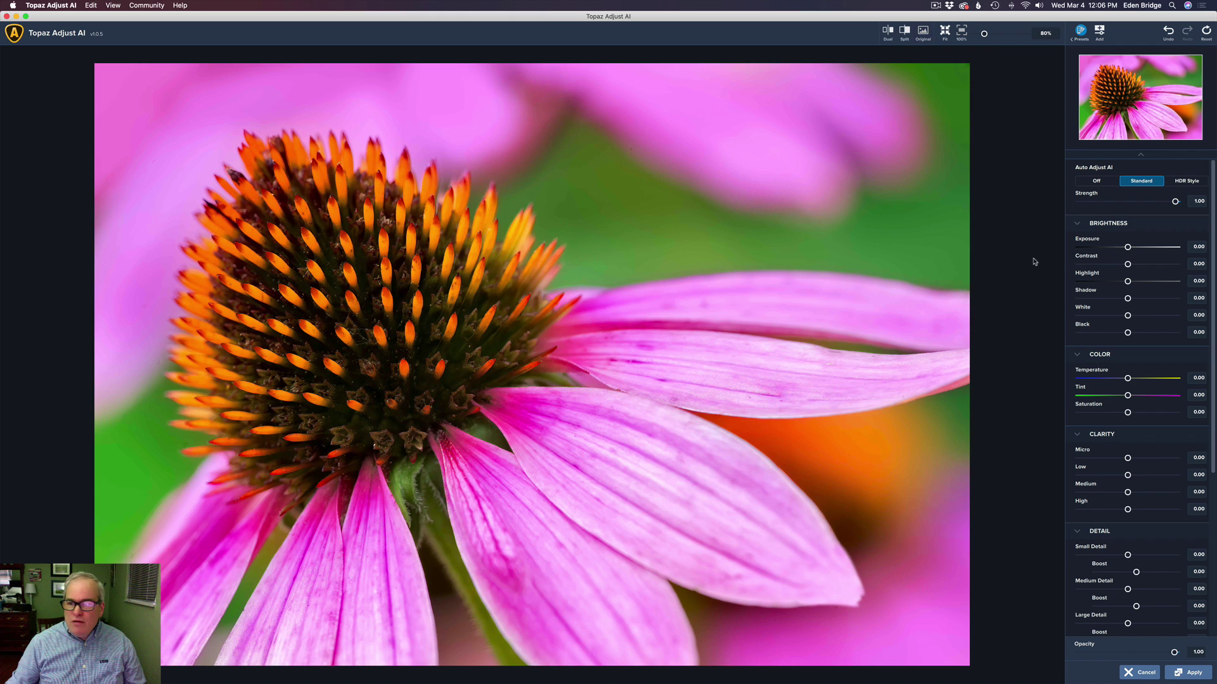
- Lower the enhancement Strength to 0.84, recheck against the original, and apply it to Photoshop
{"action": "left_click", "coordinate": [1175, 202]}
{"action": "left_click_drag", "start_coordinate": [1175, 203], "coordinate": [1156, 203]}
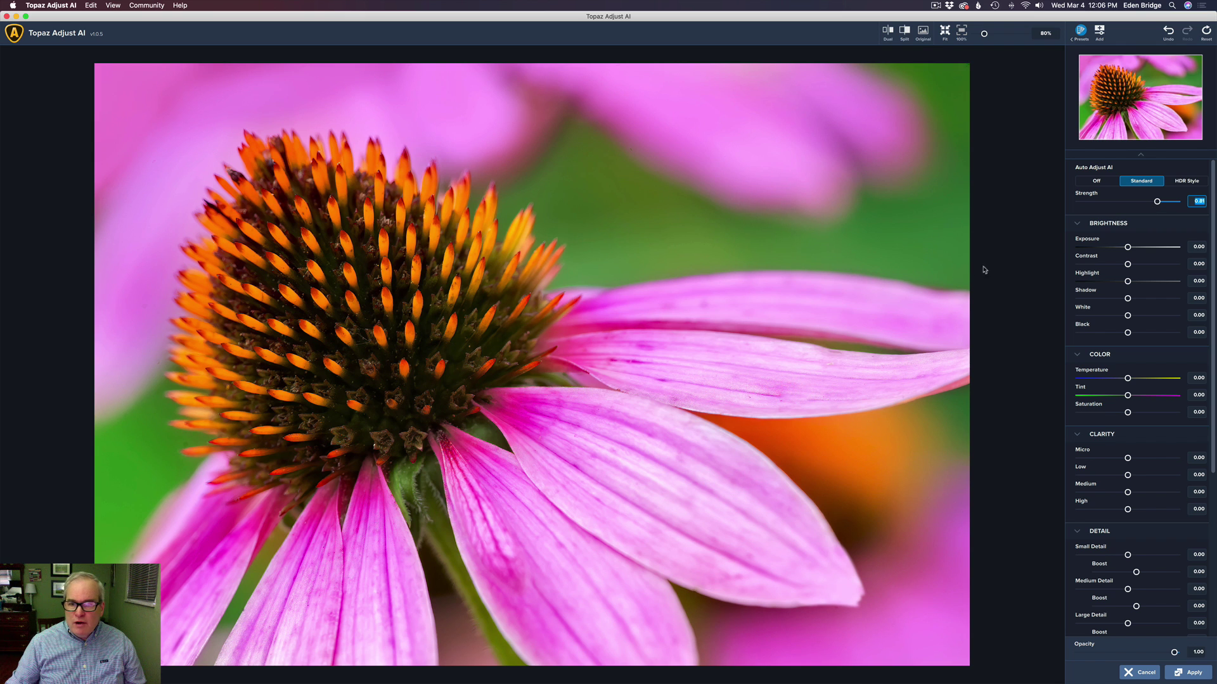
{"action": "key", "text": "super+3"}
{"action": "key", "text": "super+3"}
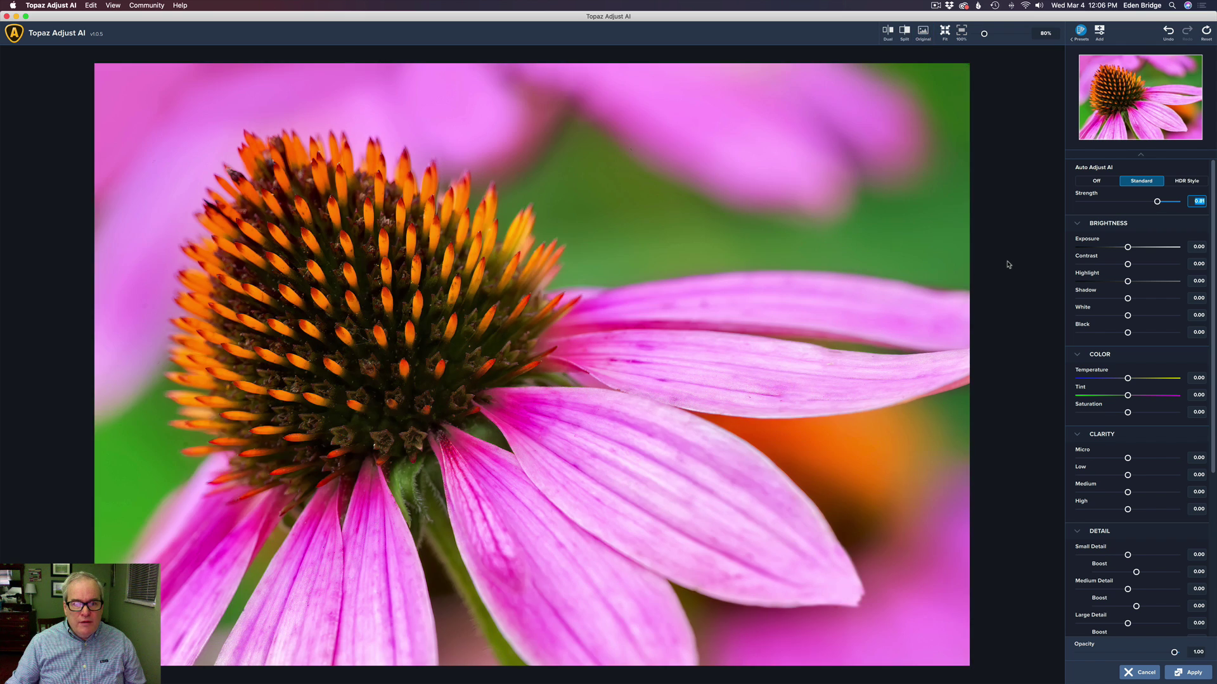
{"action": "key", "text": "super+3"}
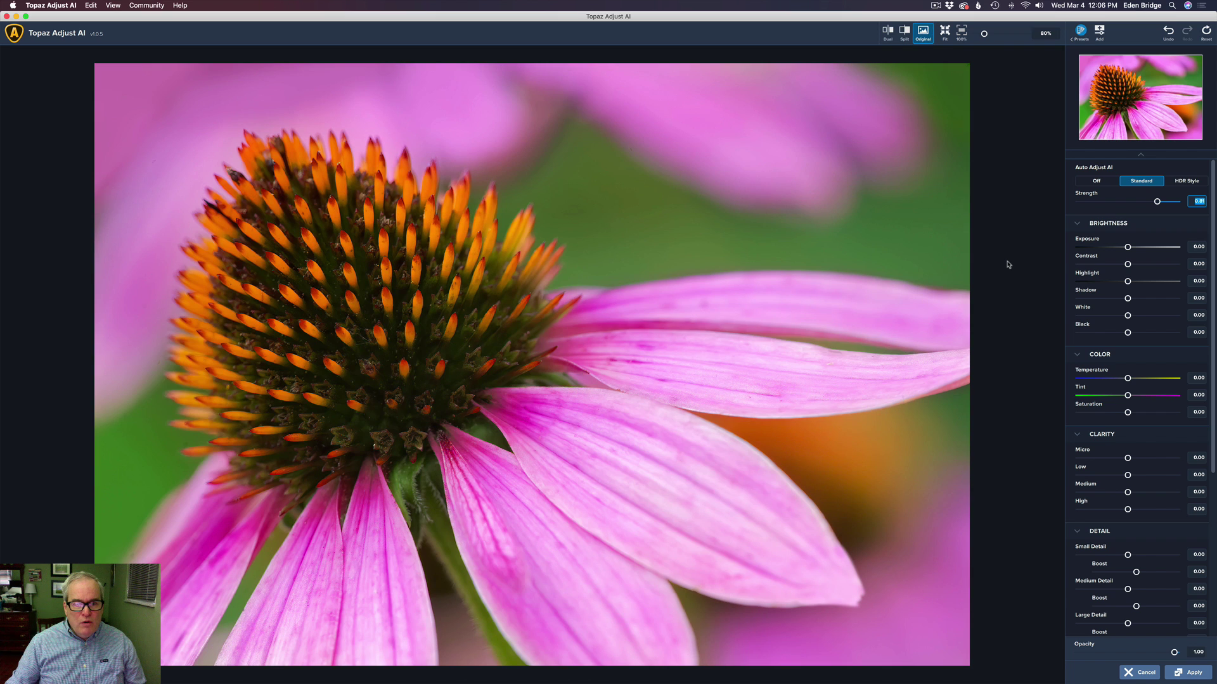
{"action": "key", "text": "super+3"}
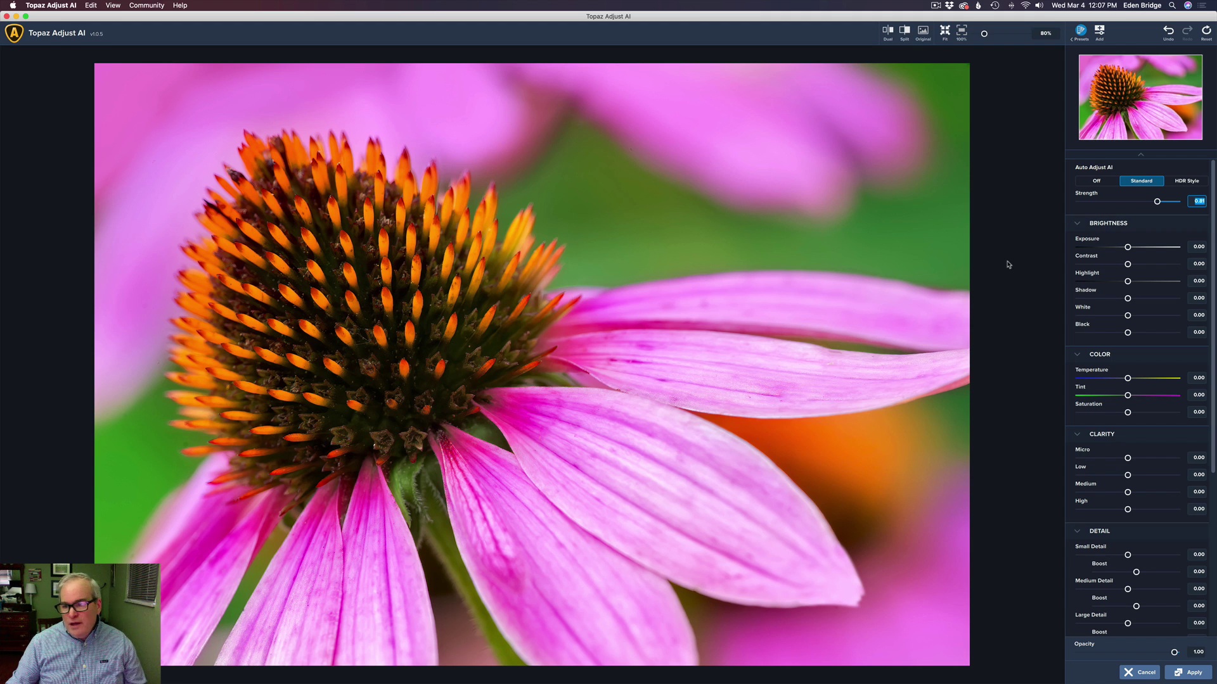
{"action": "left_click", "coordinate": [1194, 673]}
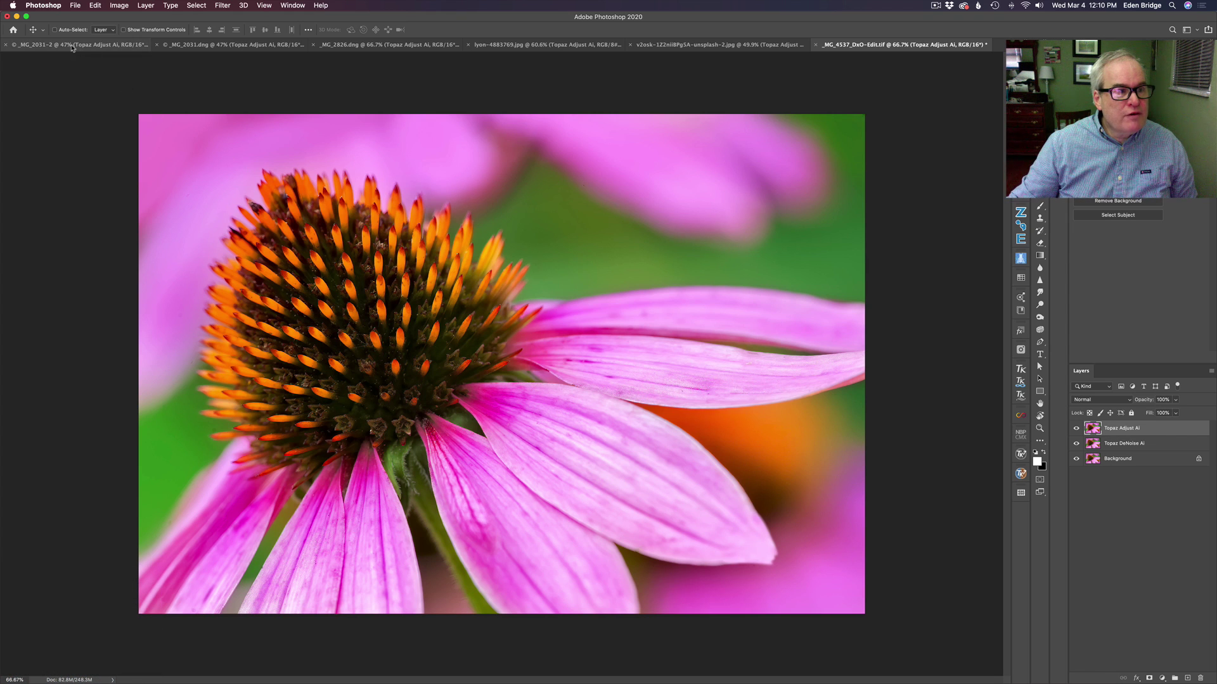
- Switch to the _MG_2031-2 photo and toggle its Topaz Adjust AI layer off and on
{"action": "key", "text": "ctrl+Tab"}
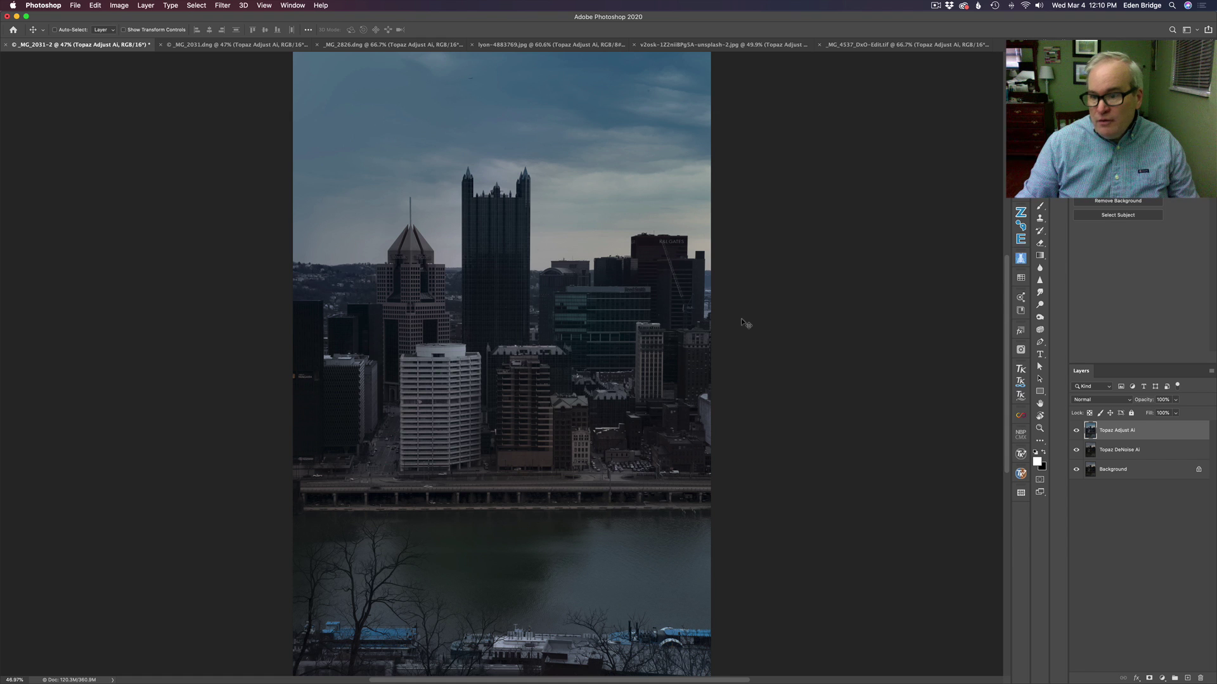
{"action": "left_click", "coordinate": [1078, 431]}
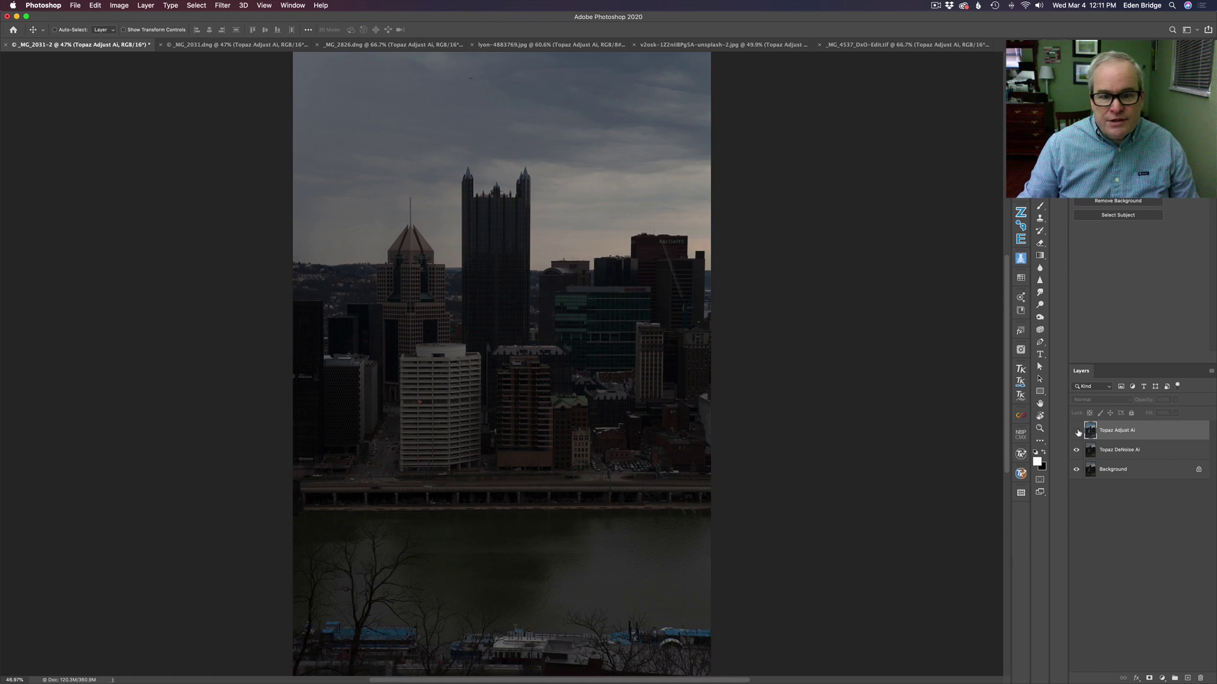
{"action": "left_click", "coordinate": [1076, 432]}
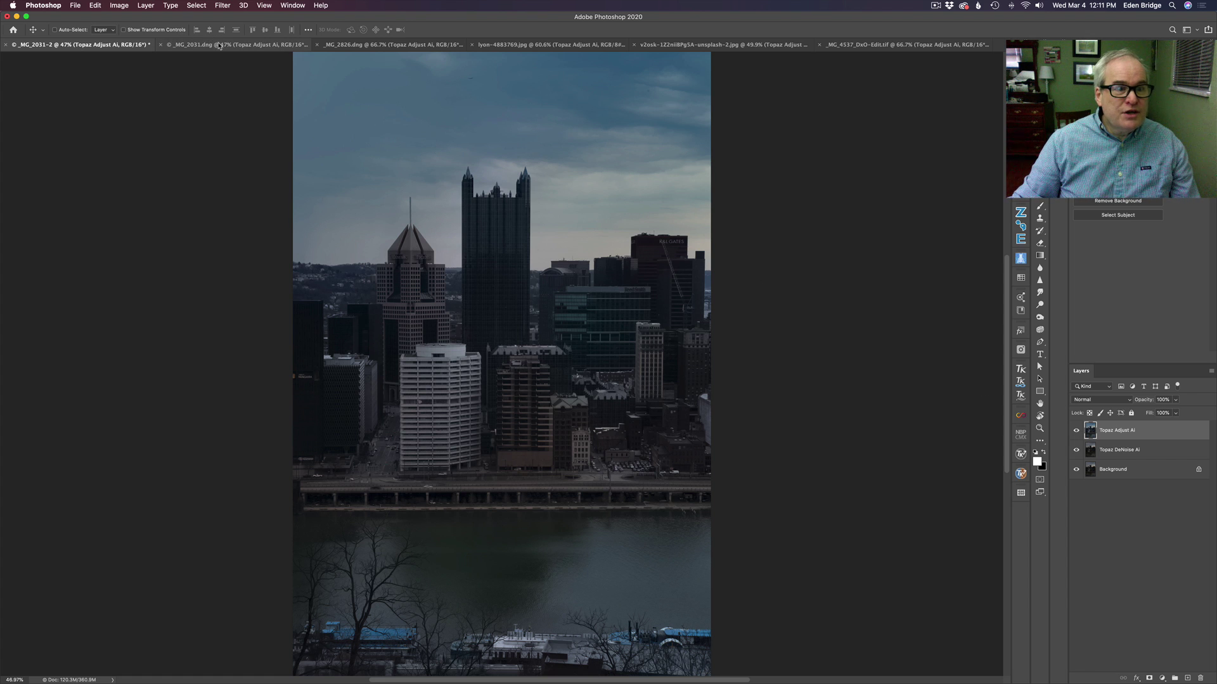
- Show the _MG_2031.dng photo and toggle its Topaz Adjust AI layer off and on twice
{"action": "left_click", "coordinate": [238, 44]}
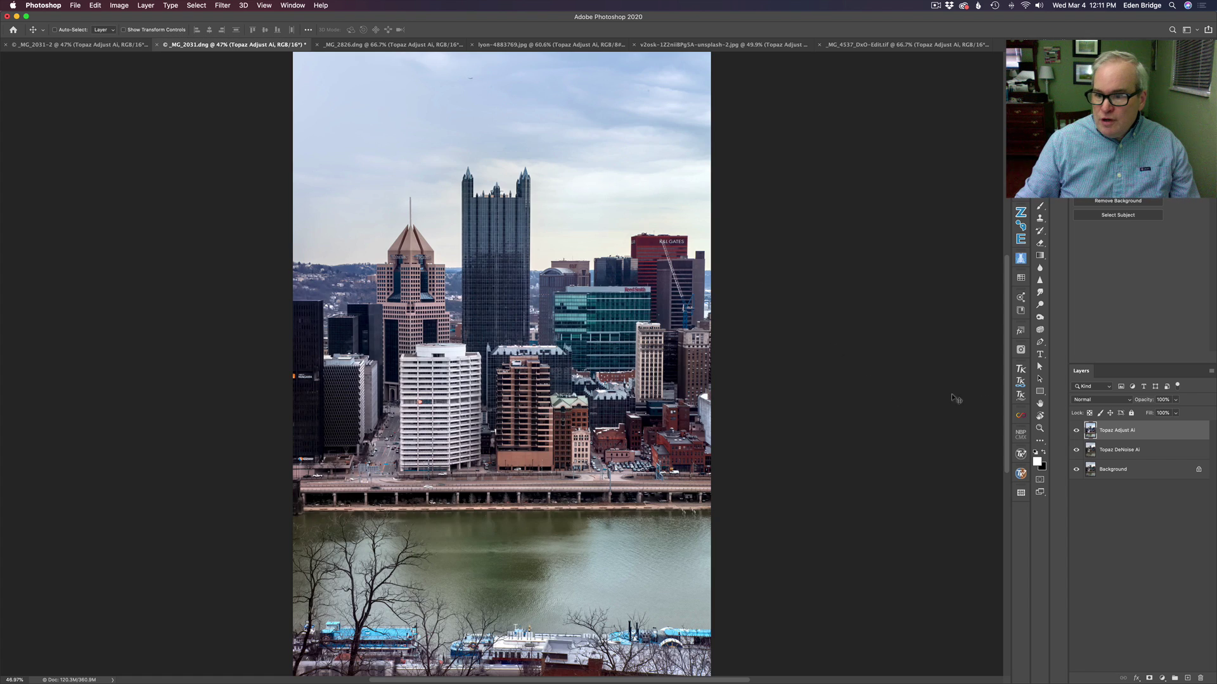
{"action": "left_click", "coordinate": [1076, 430]}
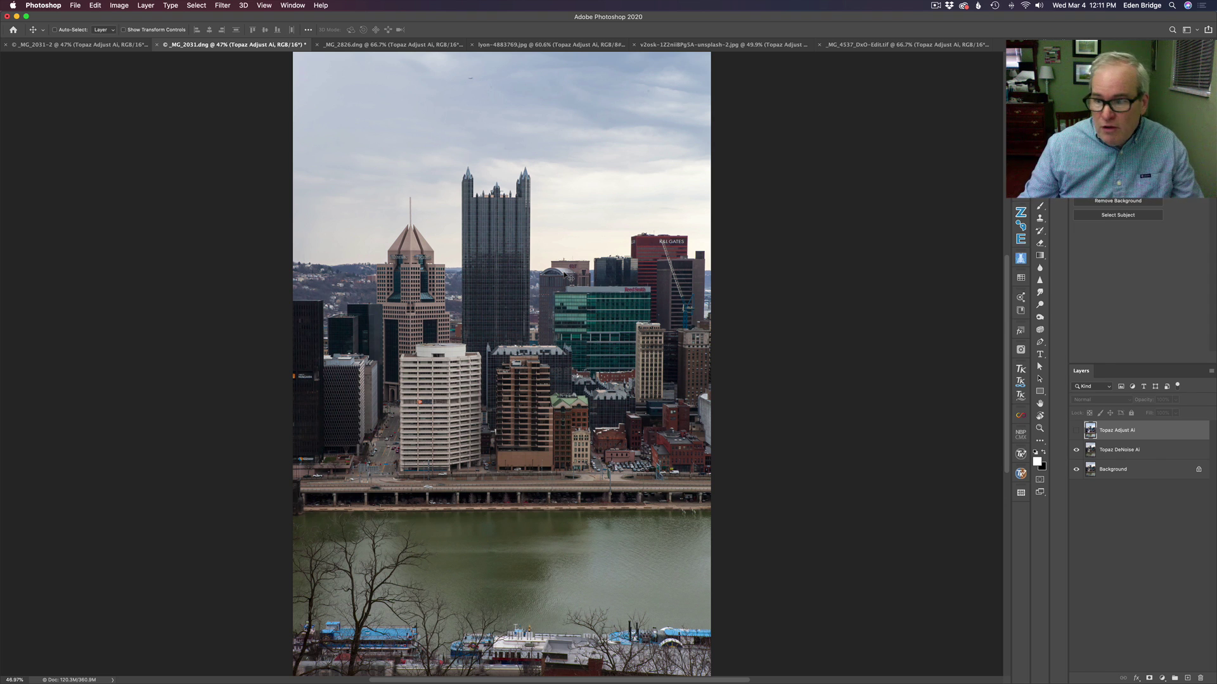
{"action": "left_click", "coordinate": [1076, 431]}
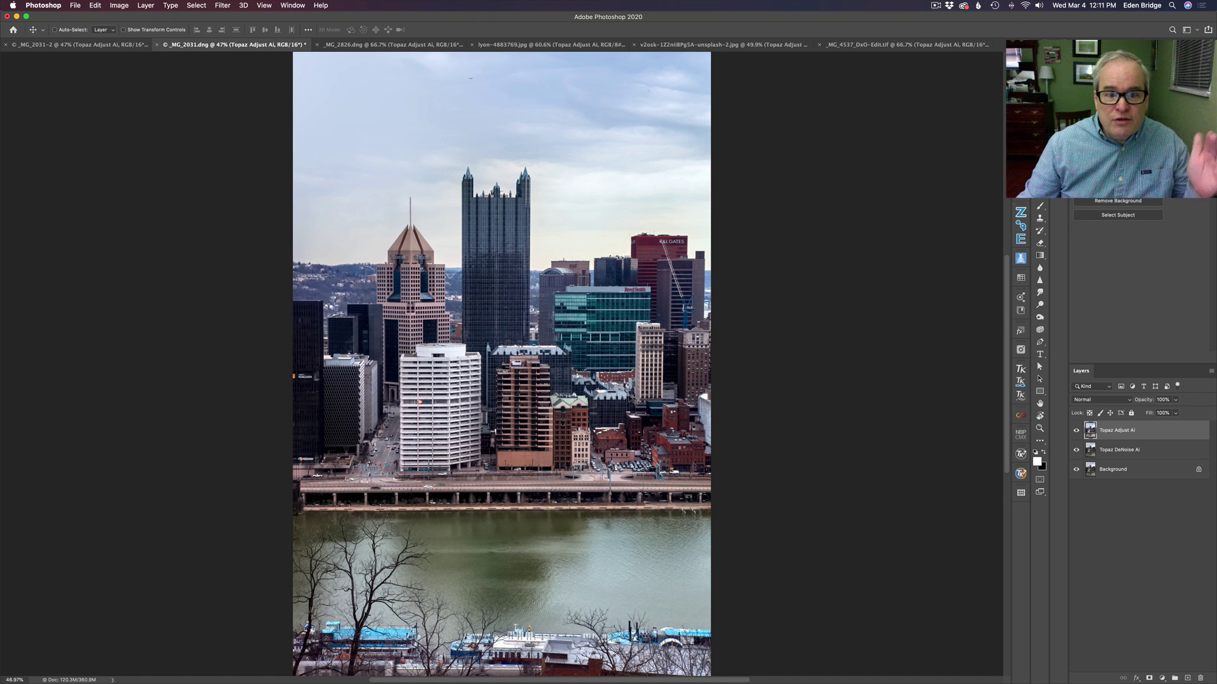
{"action": "left_click", "coordinate": [1075, 431]}
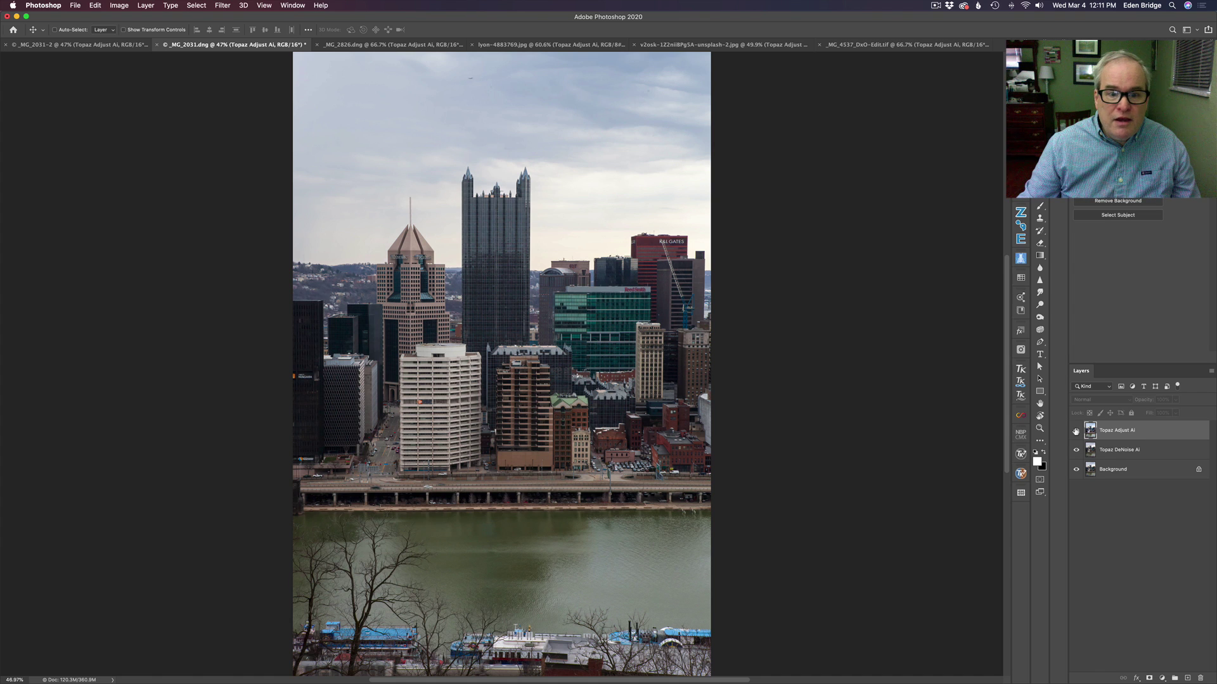
{"action": "left_click", "coordinate": [1075, 431]}
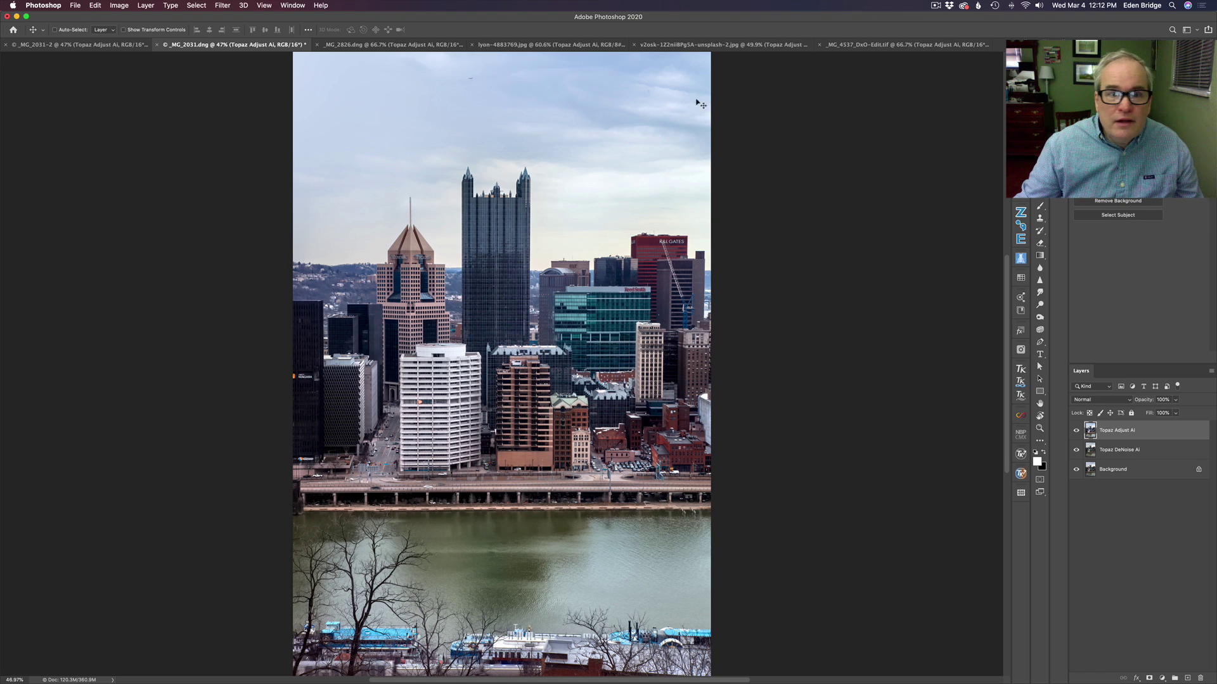
- Show the _MG_2826.dng waterfall and toggle its Topaz Adjust AI layer off and on three times
{"action": "left_click", "coordinate": [400, 45]}
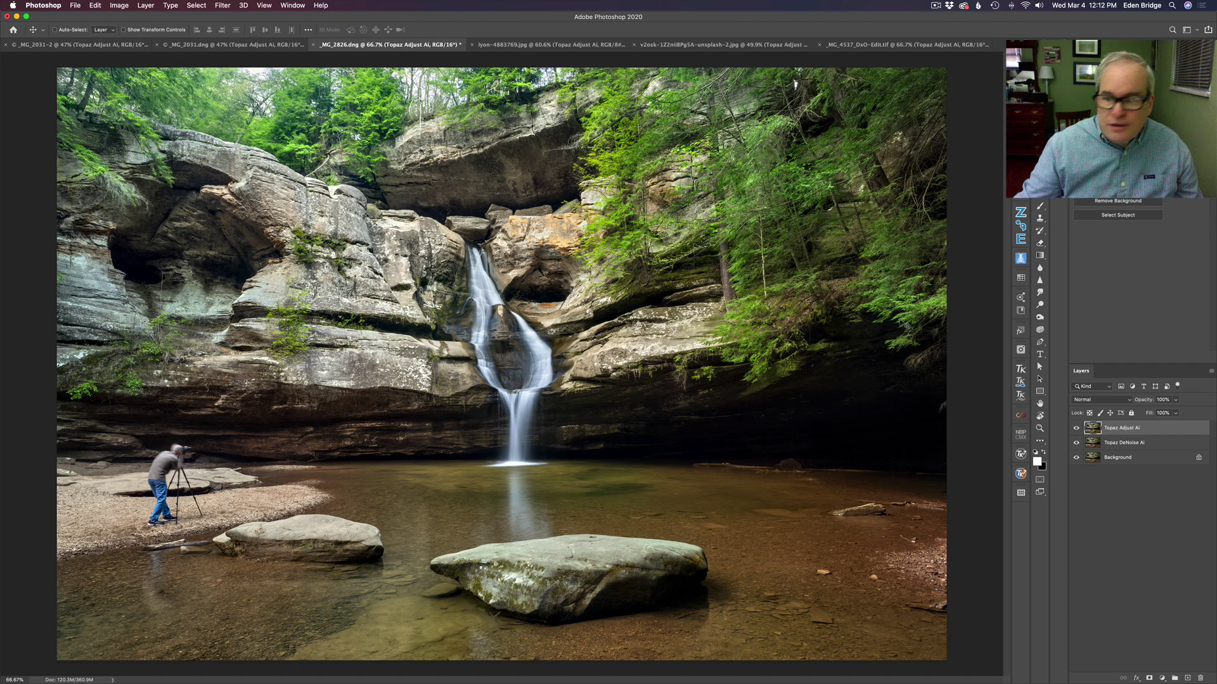
{"action": "left_click", "coordinate": [1076, 429]}
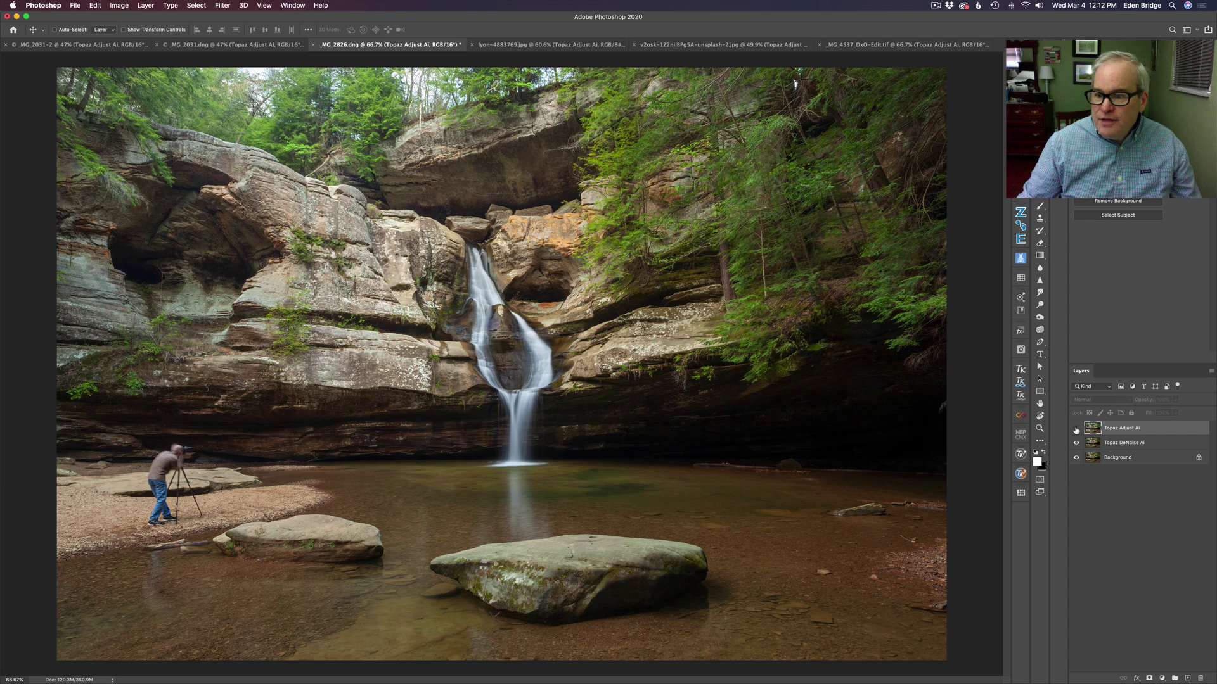
{"action": "left_click", "coordinate": [1076, 429]}
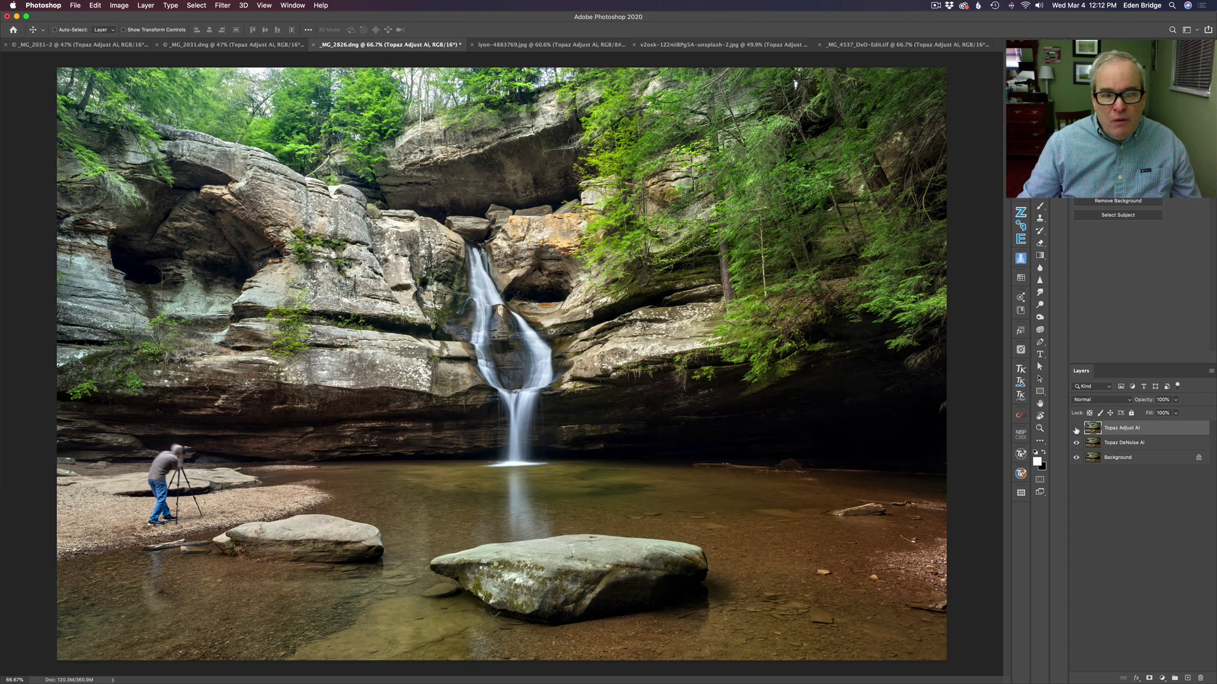
{"action": "left_click", "coordinate": [1076, 429]}
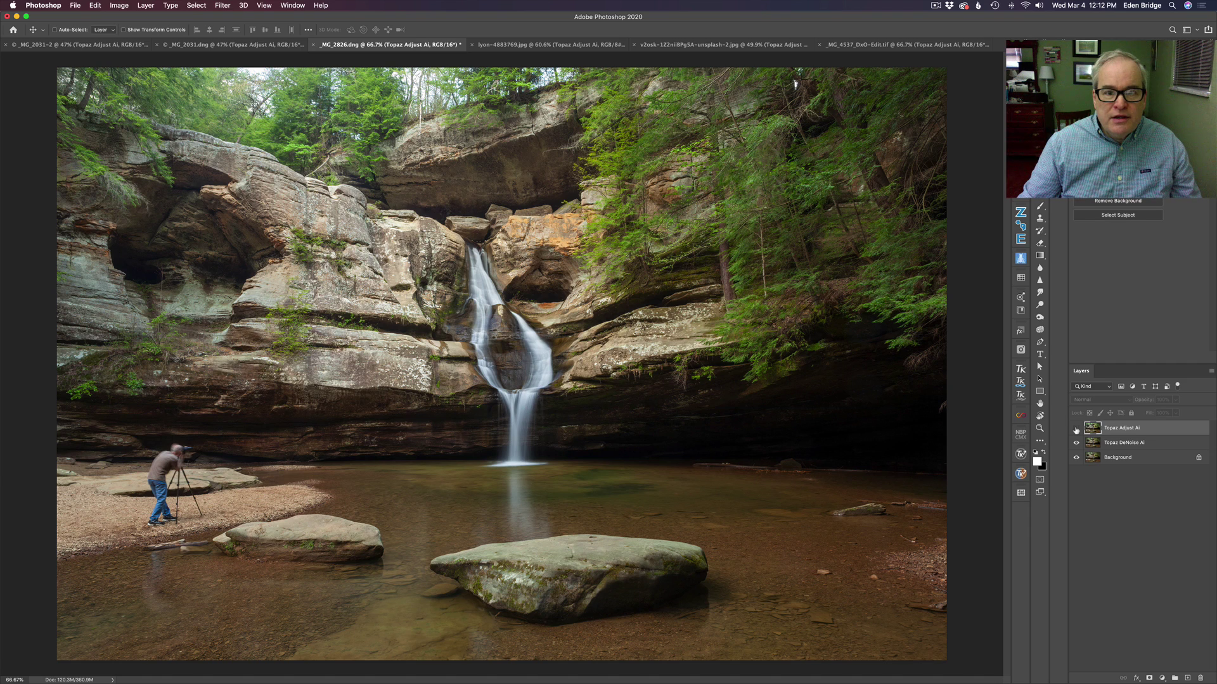
{"action": "left_click", "coordinate": [1076, 428]}
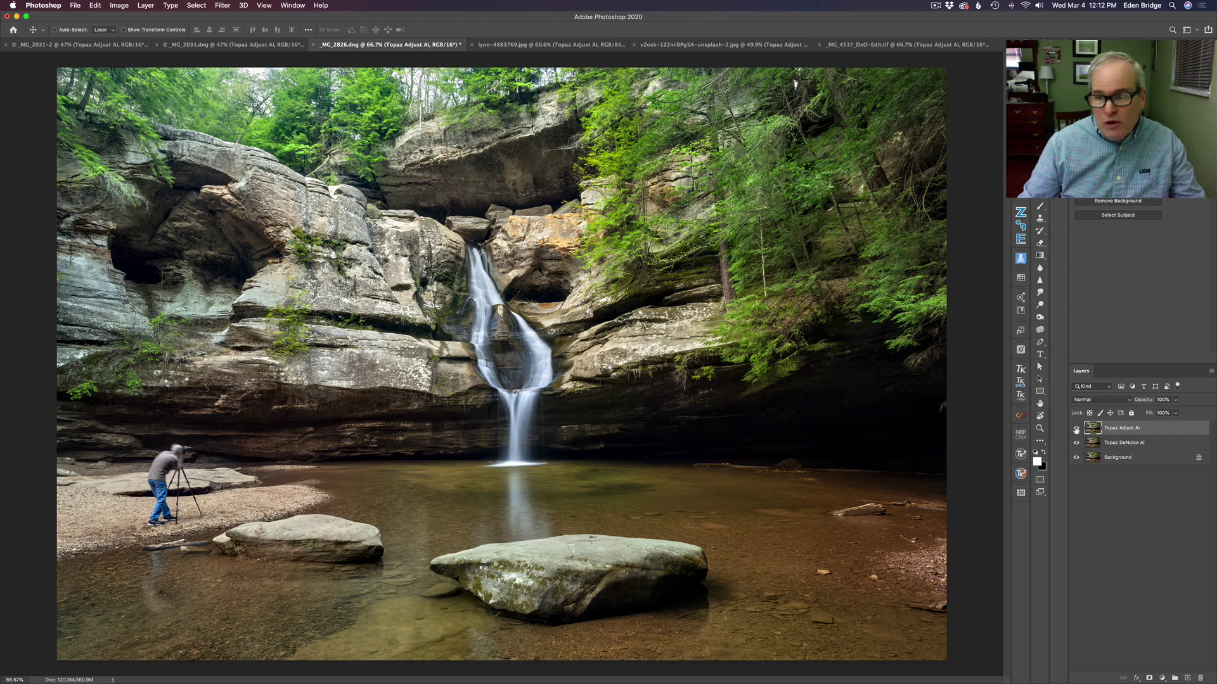
{"action": "left_click", "coordinate": [1076, 429]}
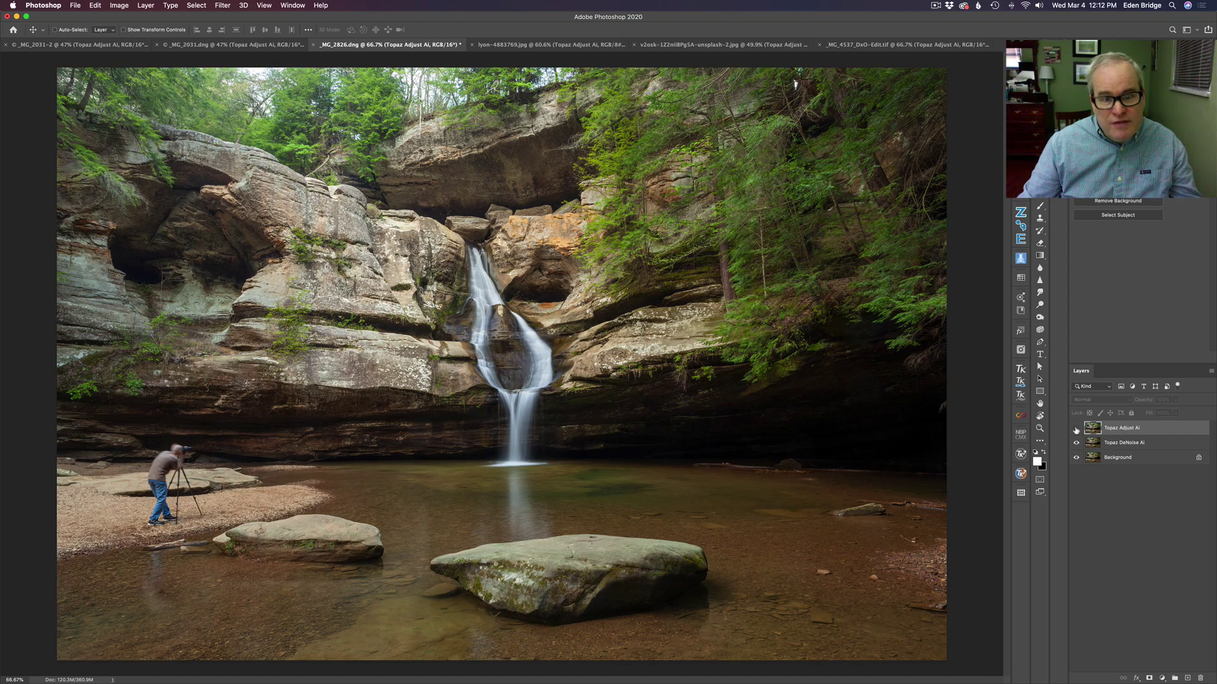
{"action": "left_click", "coordinate": [1076, 429]}
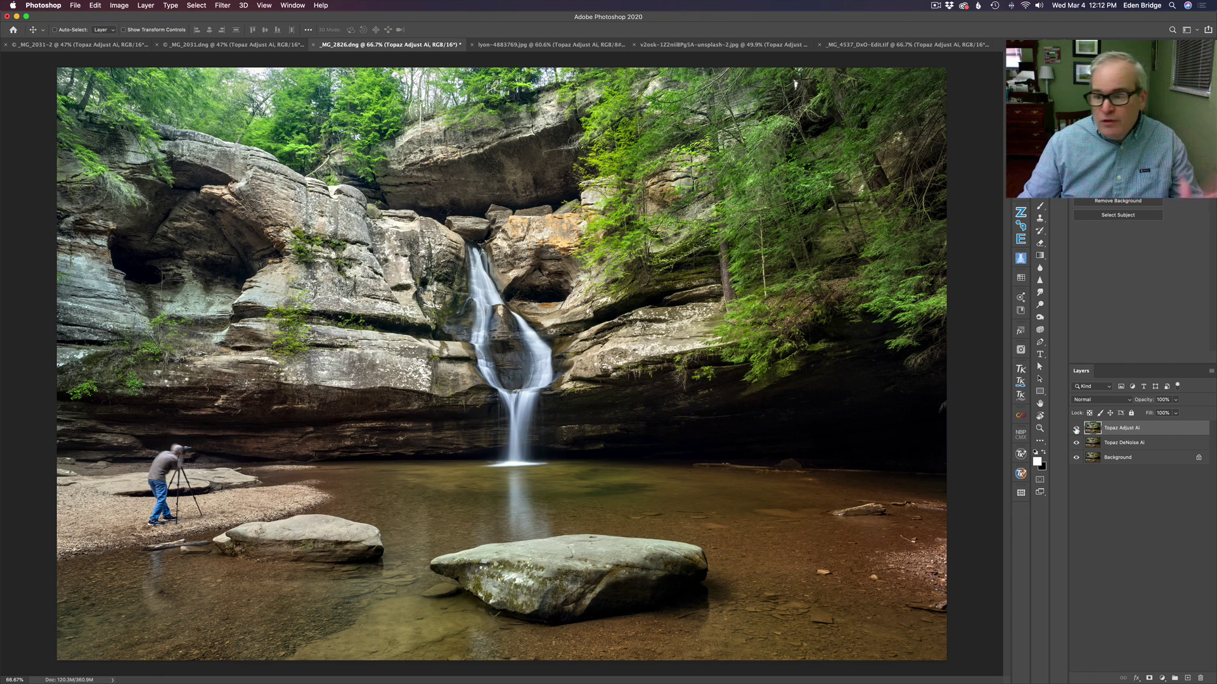
- Show lyon-4883769.jpg and toggle its Topaz Adjust AI layer off and on four times
{"action": "left_click", "coordinate": [586, 47]}
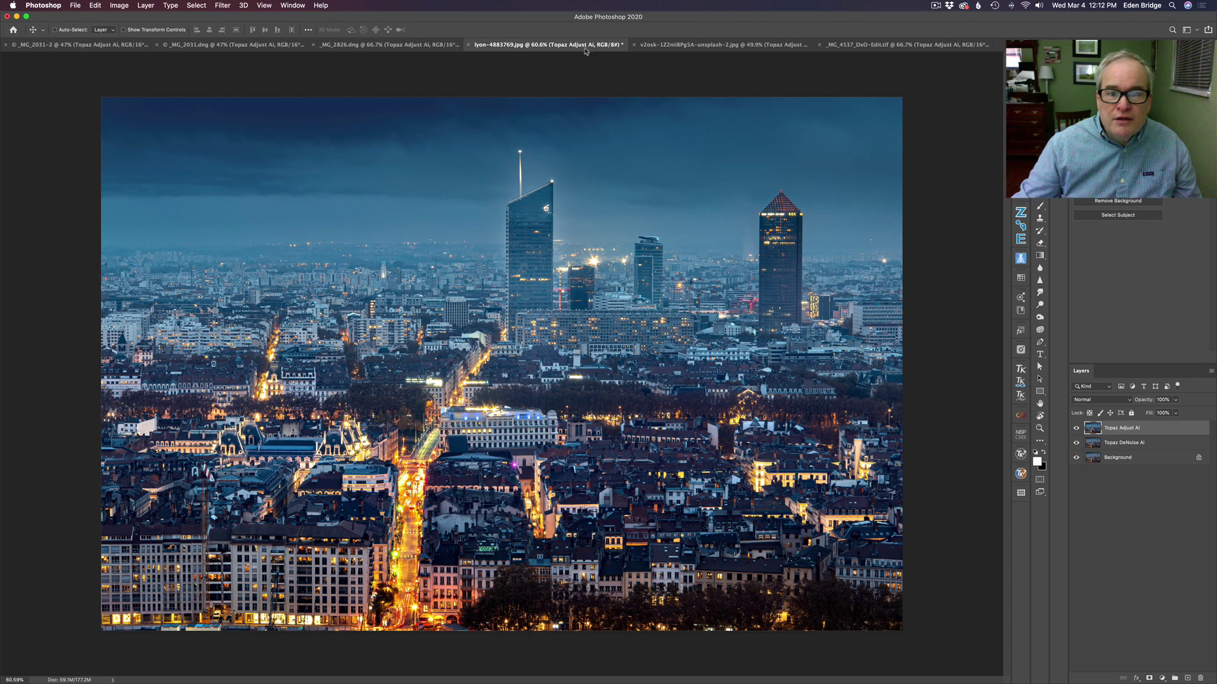
{"action": "left_click", "coordinate": [1075, 429]}
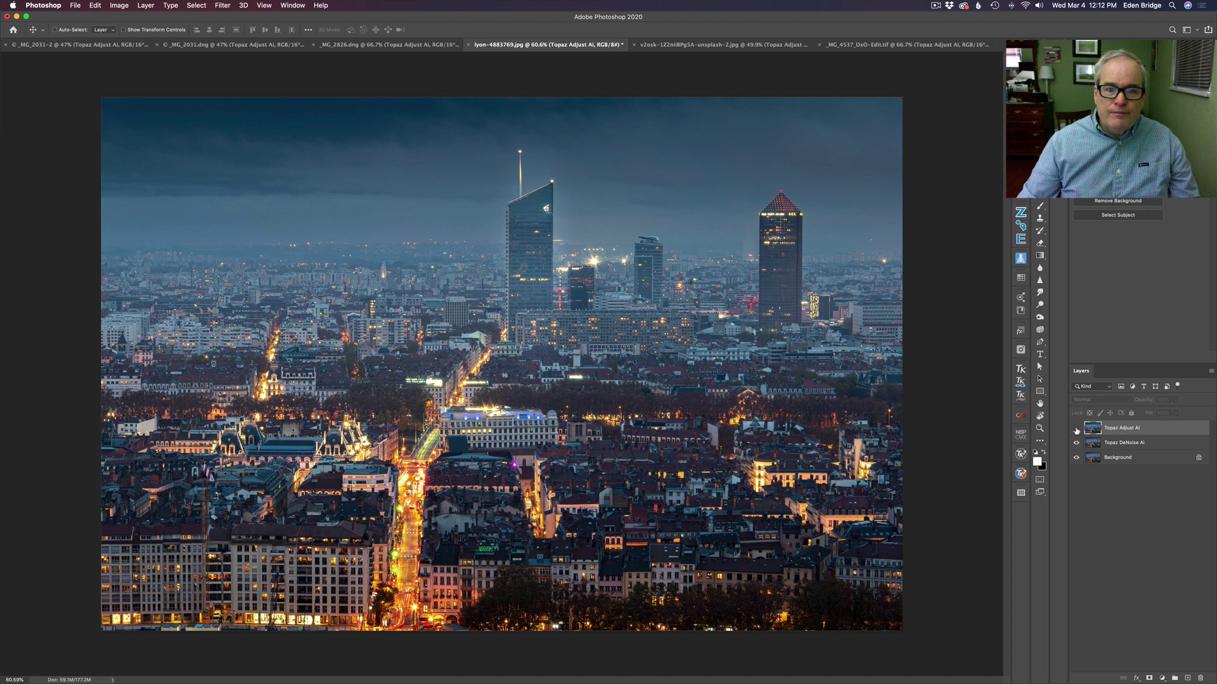
{"action": "left_click", "coordinate": [1075, 429]}
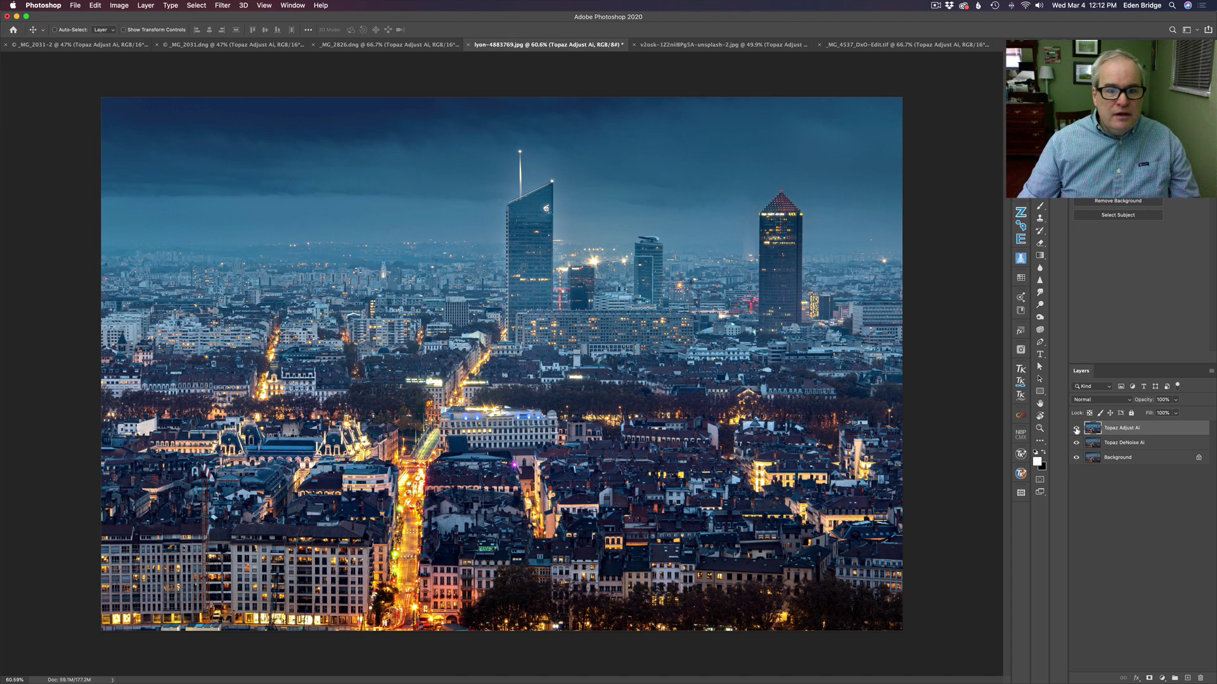
{"action": "left_click", "coordinate": [1075, 429]}
{"action": "left_click", "coordinate": [1076, 429]}
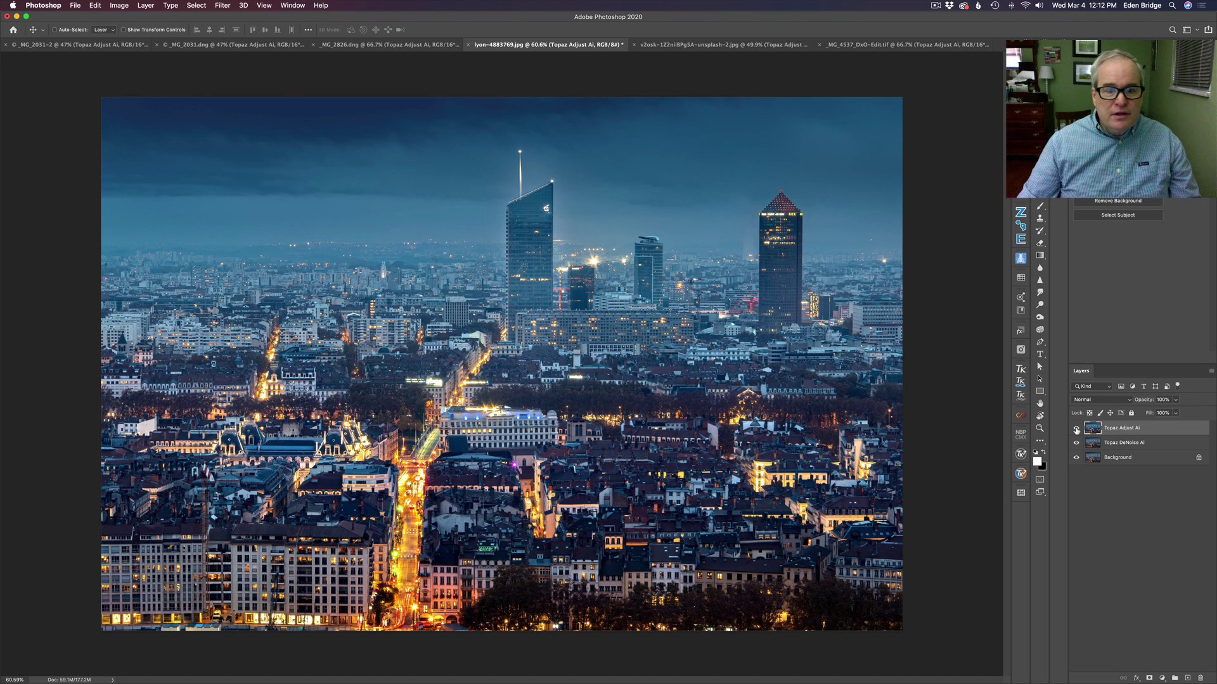
{"action": "left_click", "coordinate": [1076, 429]}
{"action": "left_click", "coordinate": [1076, 429]}
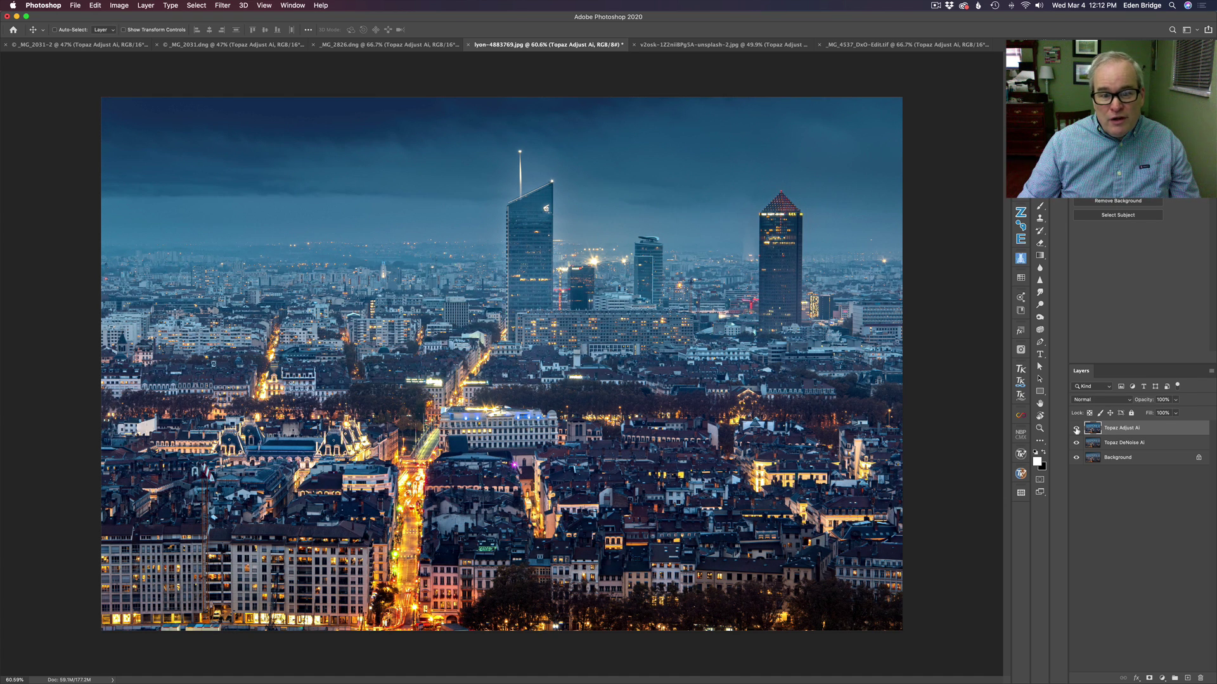
{"action": "left_click", "coordinate": [1076, 429]}
{"action": "left_click", "coordinate": [1076, 429]}
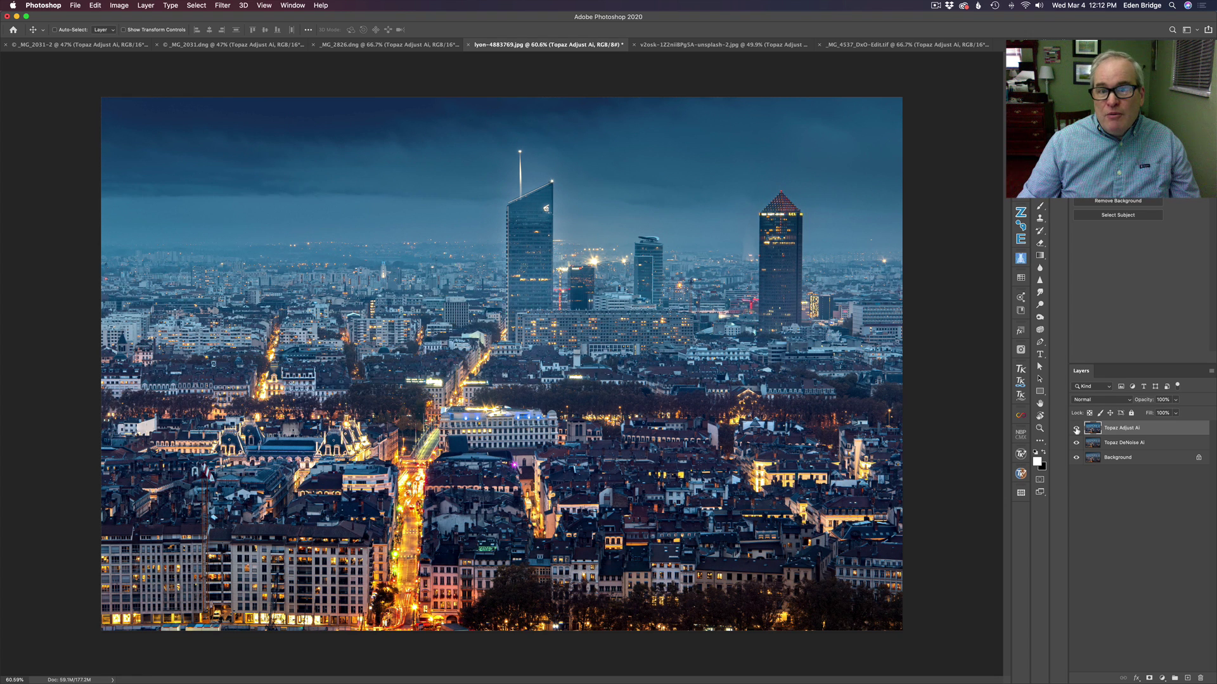
- Show the v2osk misty mountain photo and toggle its Topaz Adjust AI layer off and on twice
{"action": "left_click", "coordinate": [715, 46]}
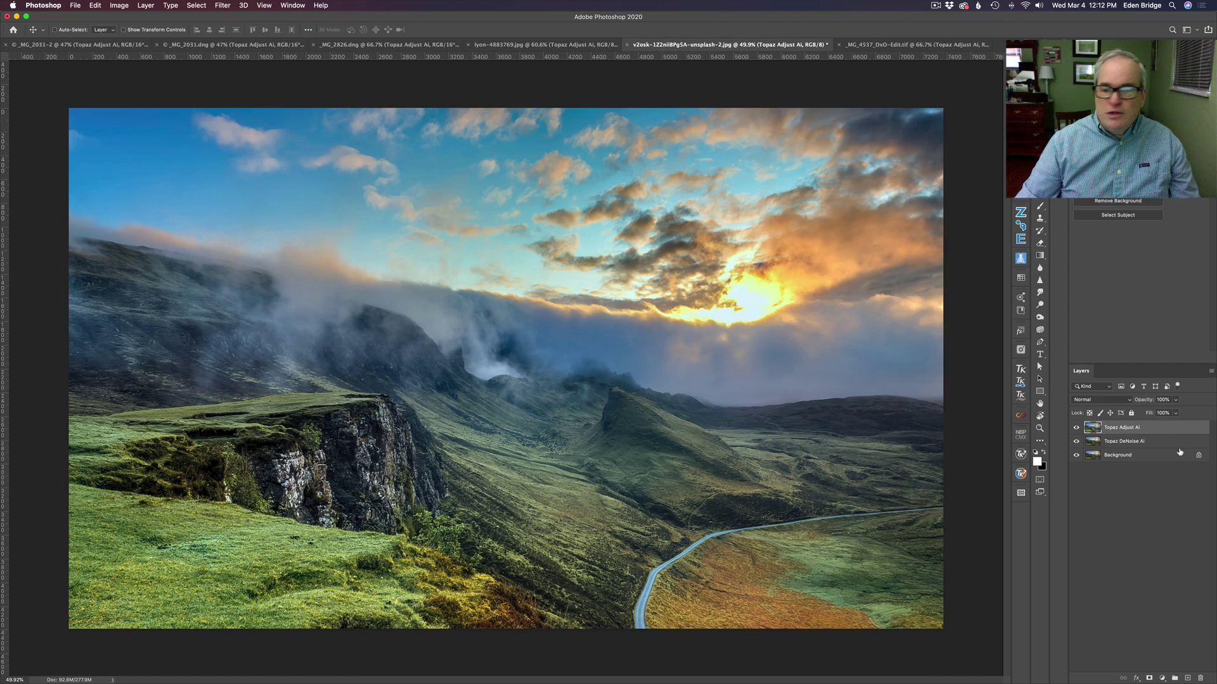
{"action": "left_click", "coordinate": [1075, 429]}
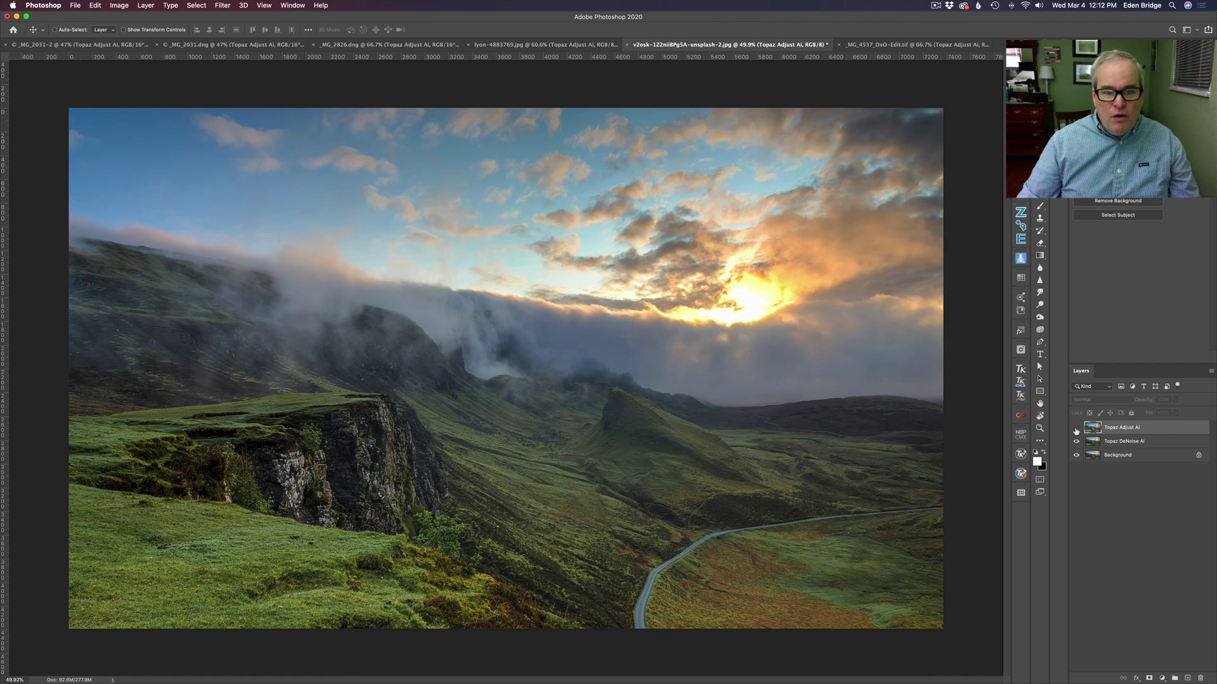
{"action": "left_click", "coordinate": [1075, 429]}
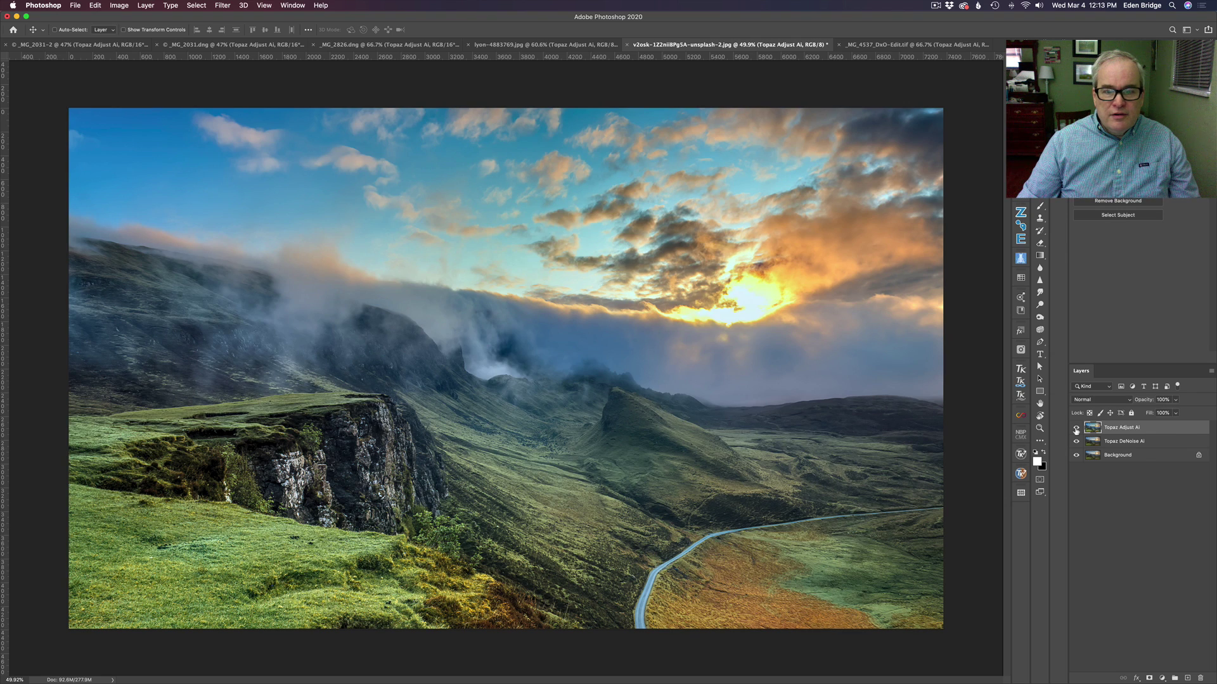
{"action": "left_click", "coordinate": [1076, 429]}
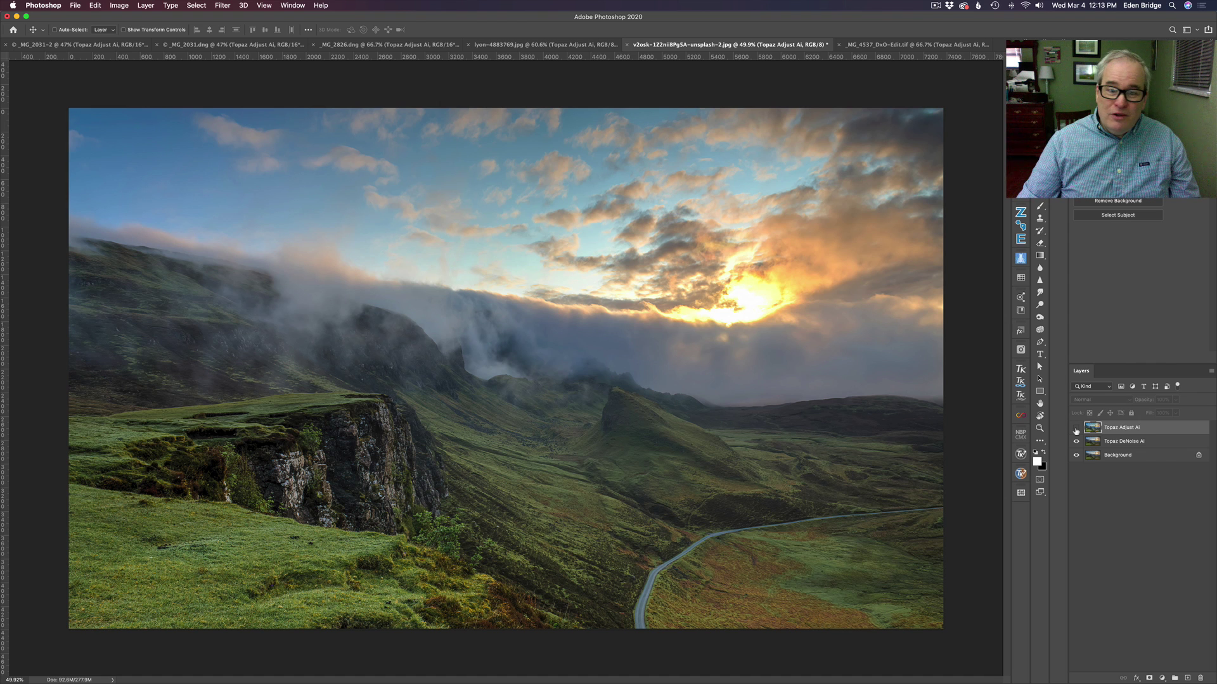
{"action": "left_click", "coordinate": [1076, 429]}
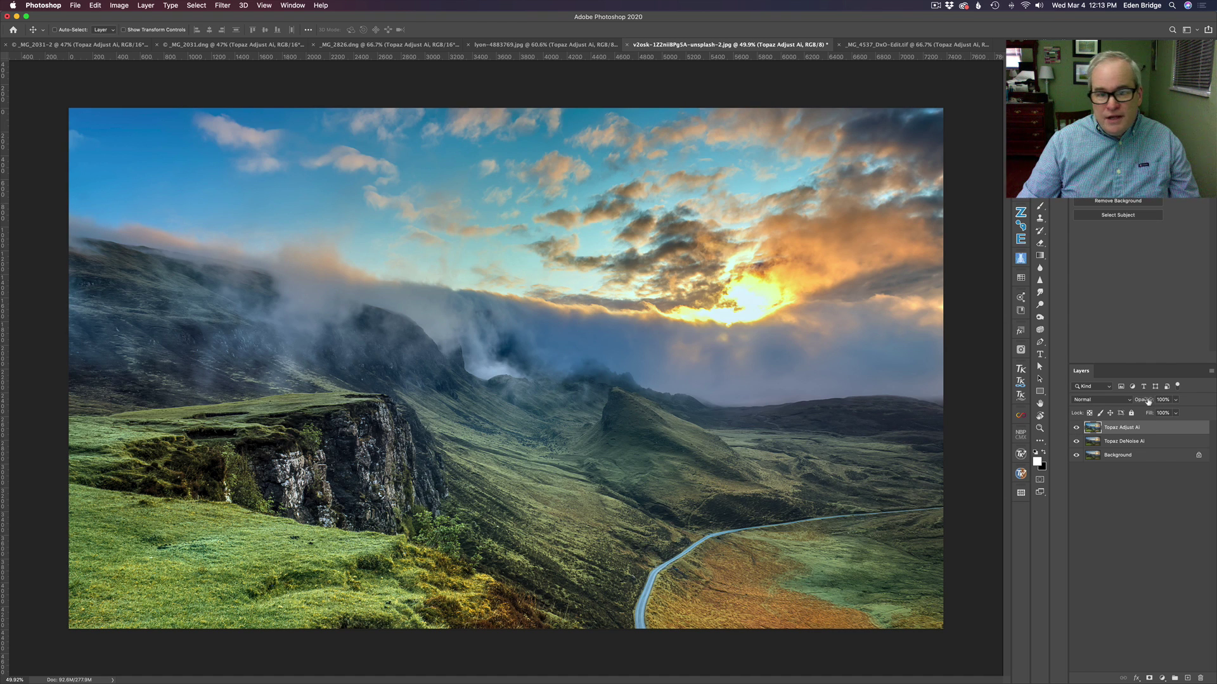
- Lower the Topaz Adjust AI layer opacity to 62% and compare it with the original again
{"action": "left_click_drag", "start_coordinate": [1148, 401], "coordinate": [1130, 401]}
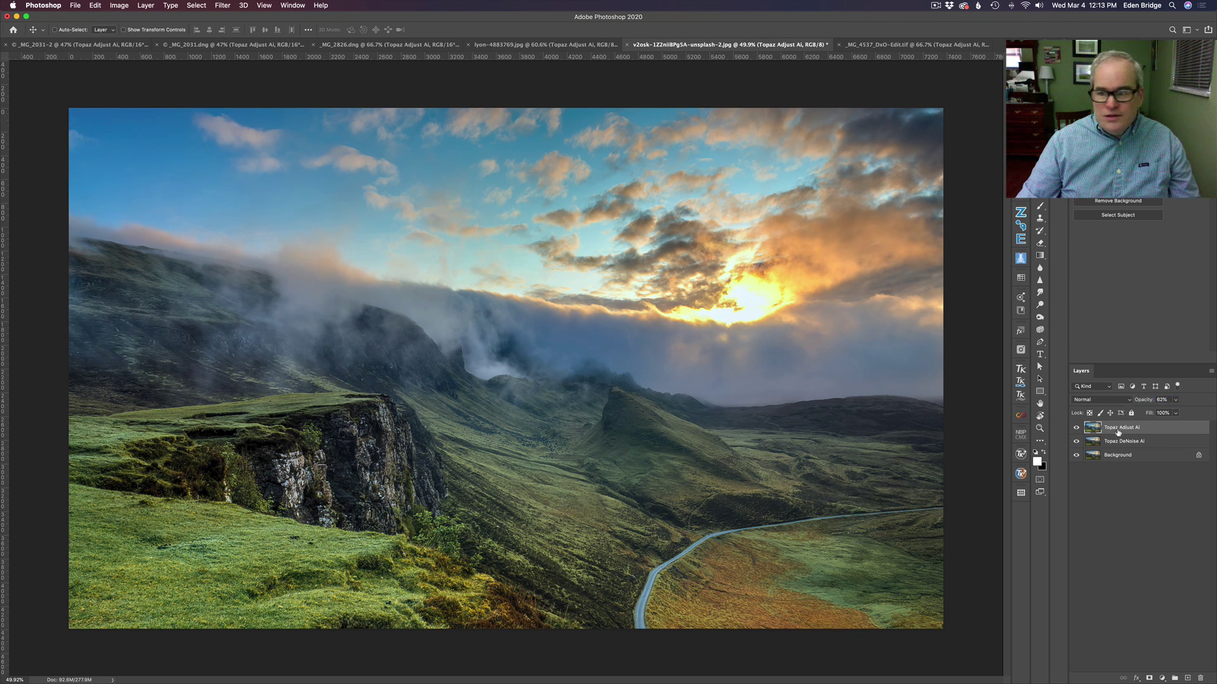
{"action": "left_click", "coordinate": [1076, 429]}
{"action": "left_click", "coordinate": [1076, 429]}
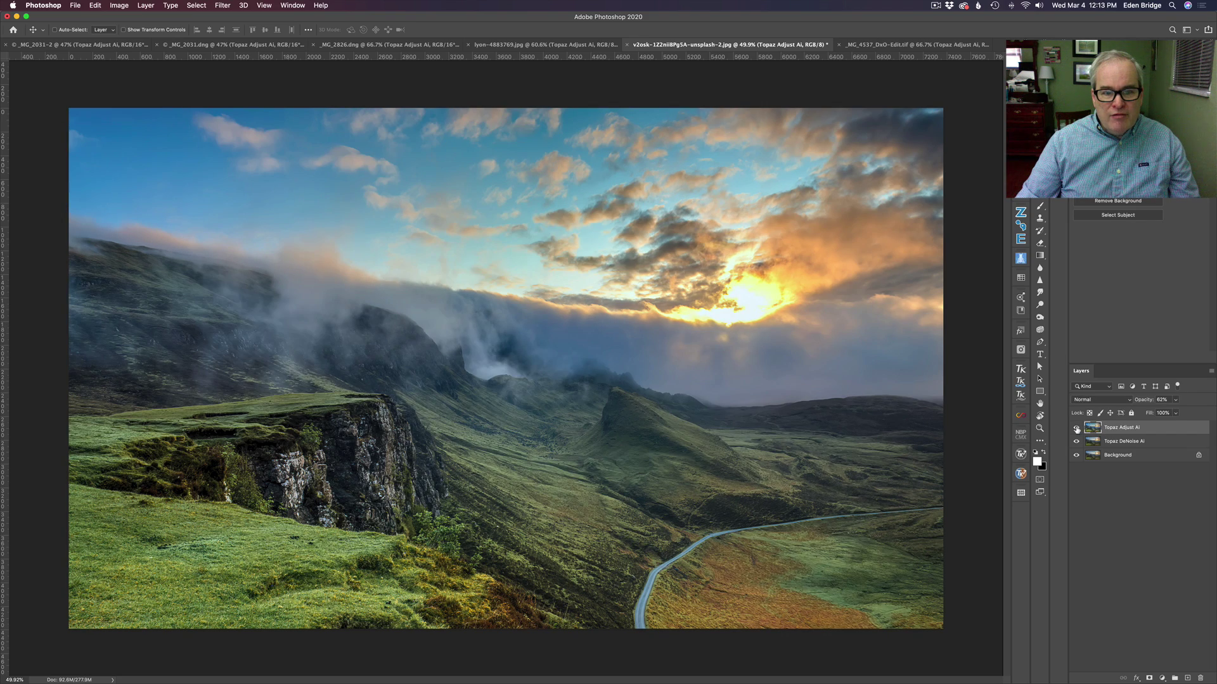
{"action": "left_click", "coordinate": [1076, 429]}
{"action": "left_click", "coordinate": [1076, 429]}
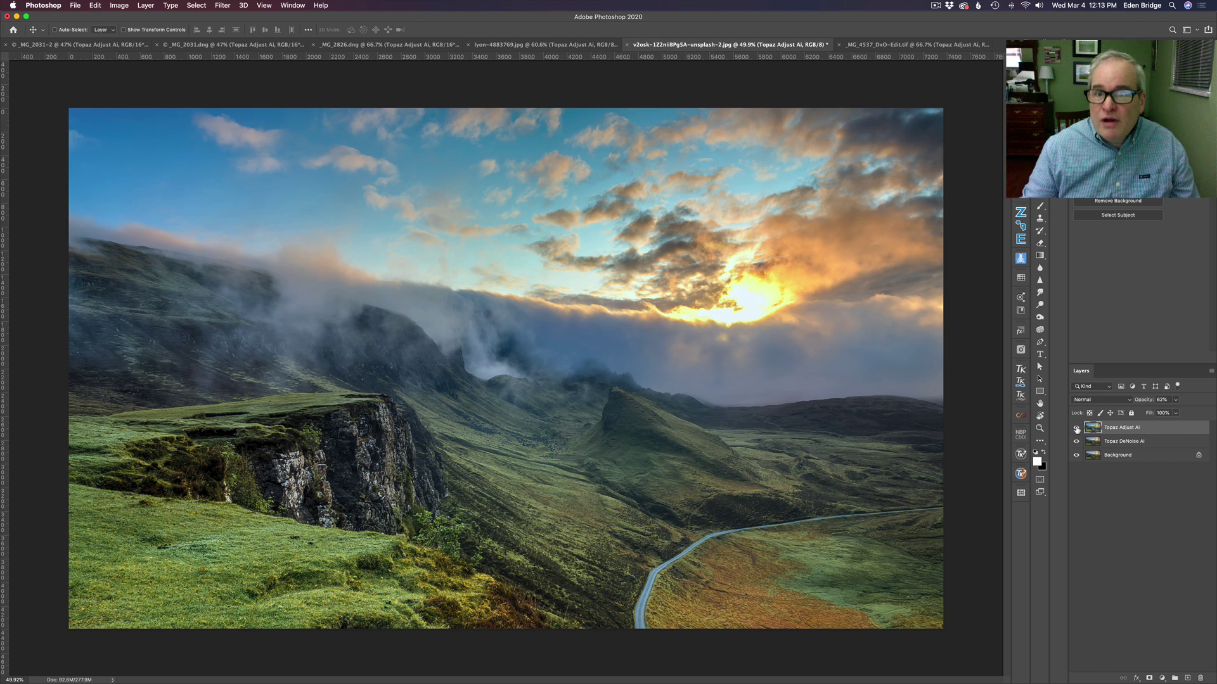
- Show _MG_4537_DxO-Edit.tif and toggle its Topaz Adjust AI layer off and on twice
{"action": "left_click", "coordinate": [920, 45]}
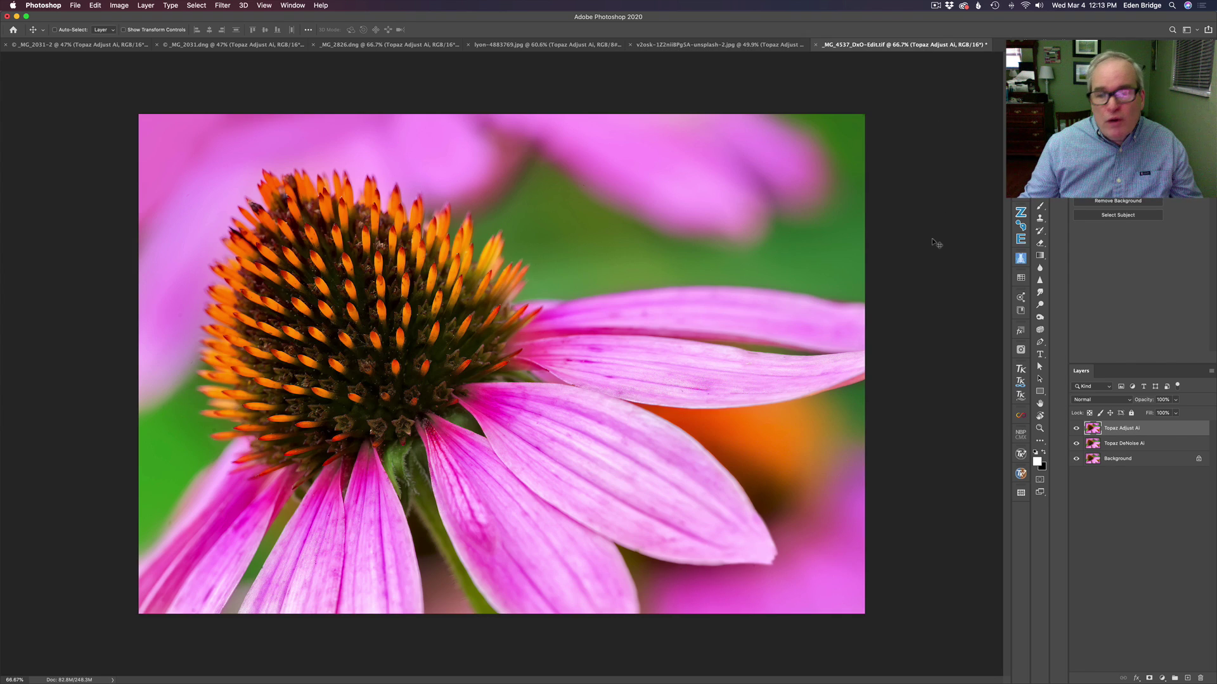
{"action": "left_click", "coordinate": [1076, 430]}
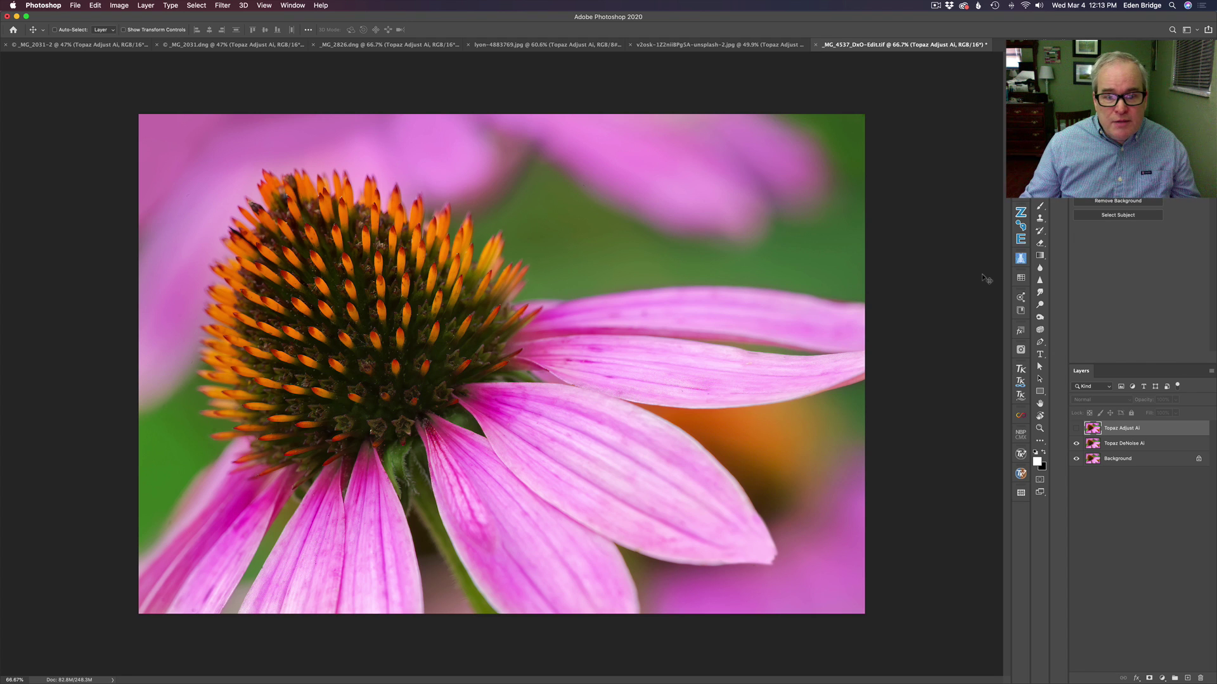
{"action": "left_click", "coordinate": [1076, 431]}
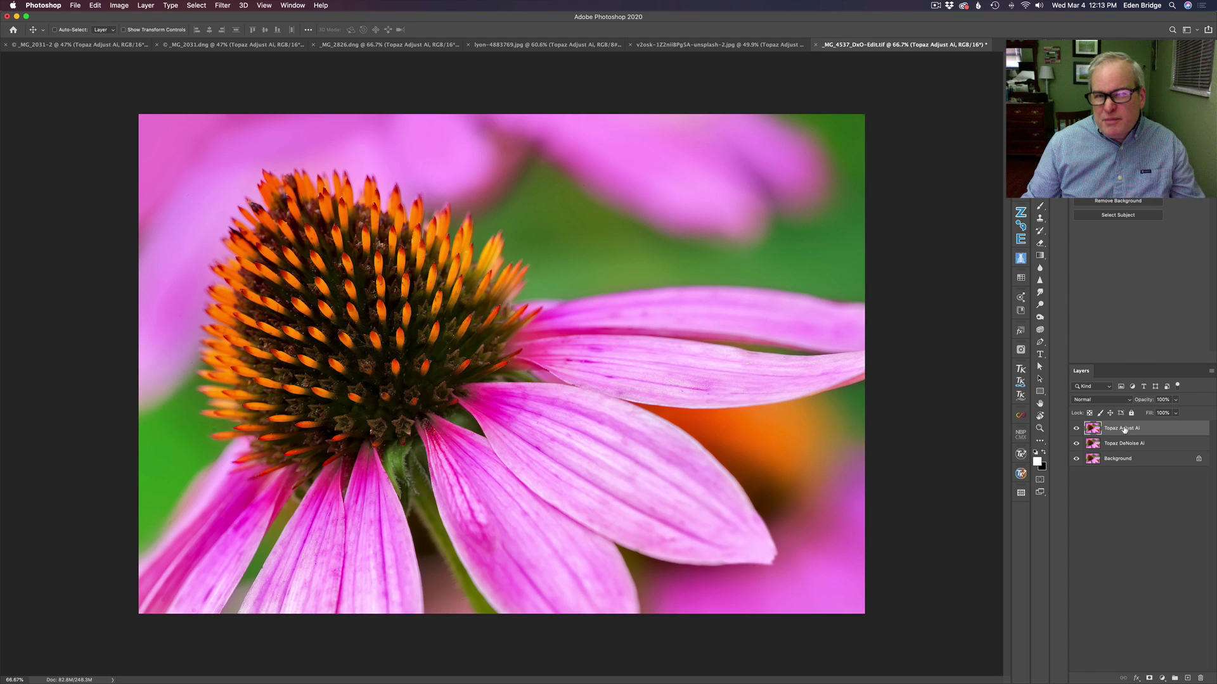
{"action": "left_click", "coordinate": [1076, 429]}
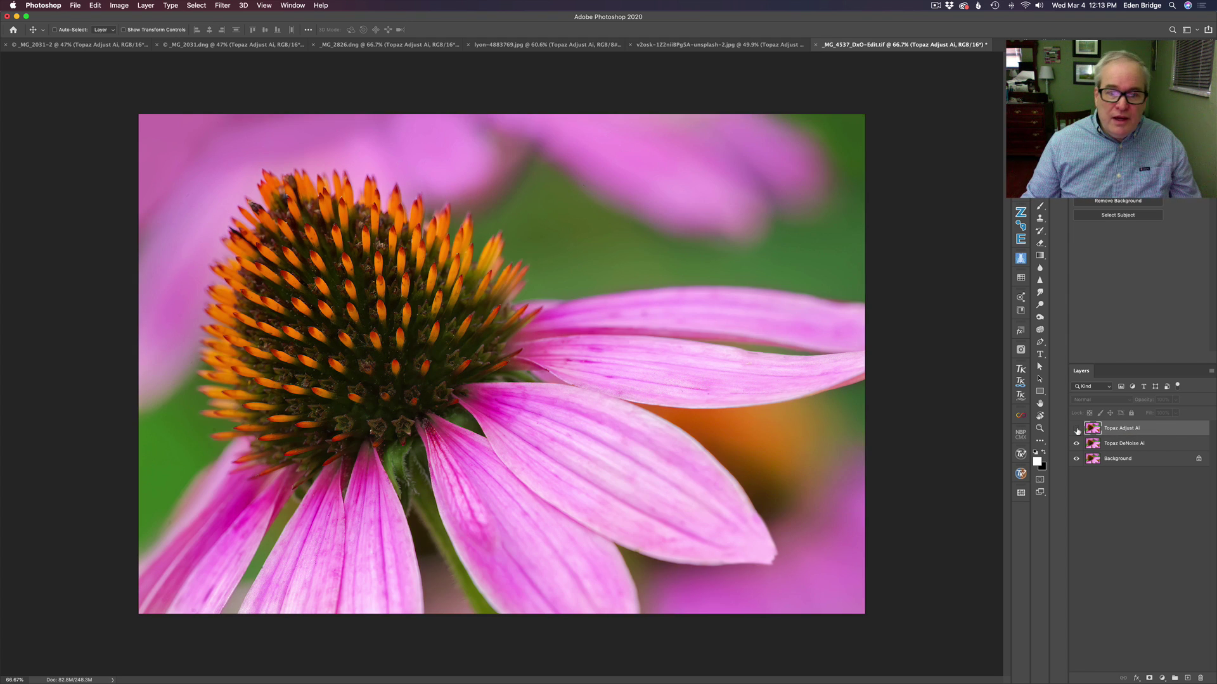
{"action": "left_click", "coordinate": [1077, 431]}
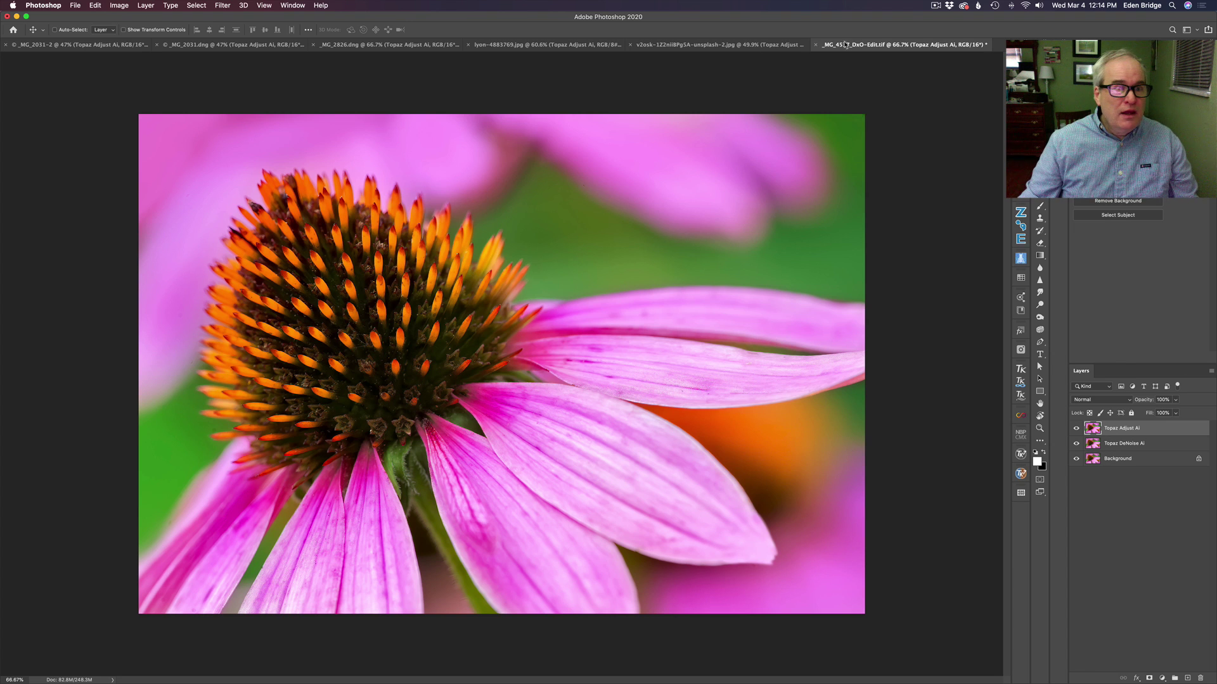
- Return to _MG_2031.dng and toggle its Topaz Adjust AI layer off and back on
{"action": "left_click", "coordinate": [213, 50]}
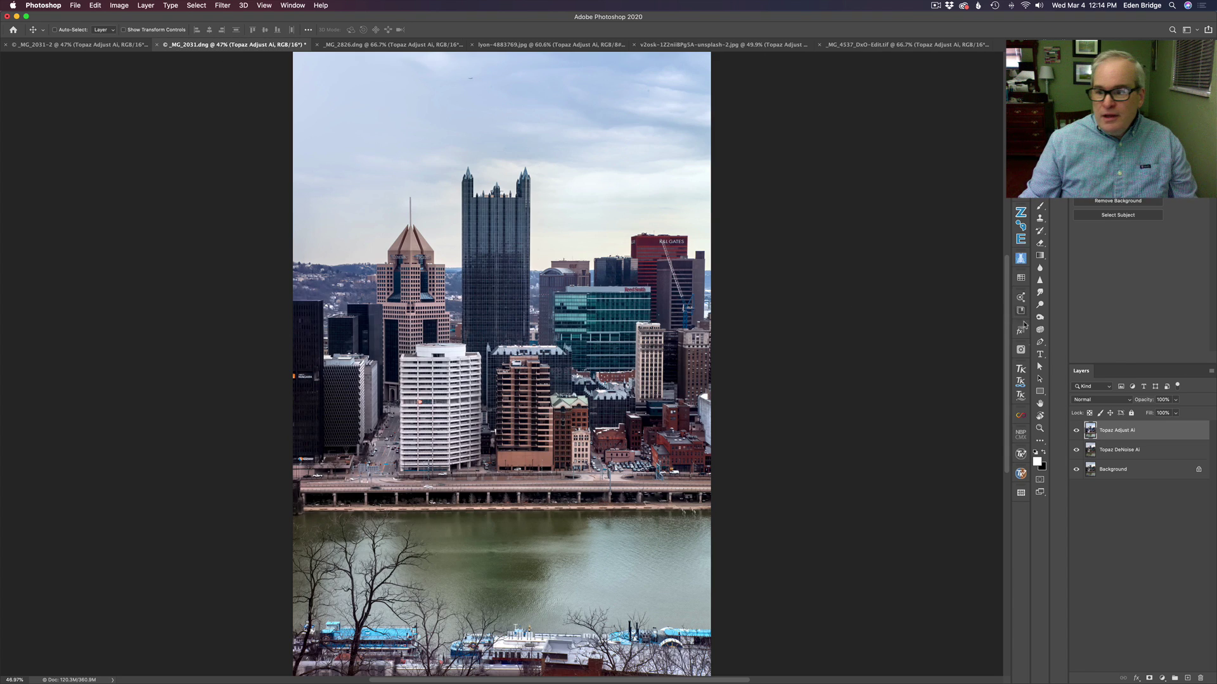
{"action": "left_click", "coordinate": [1075, 430]}
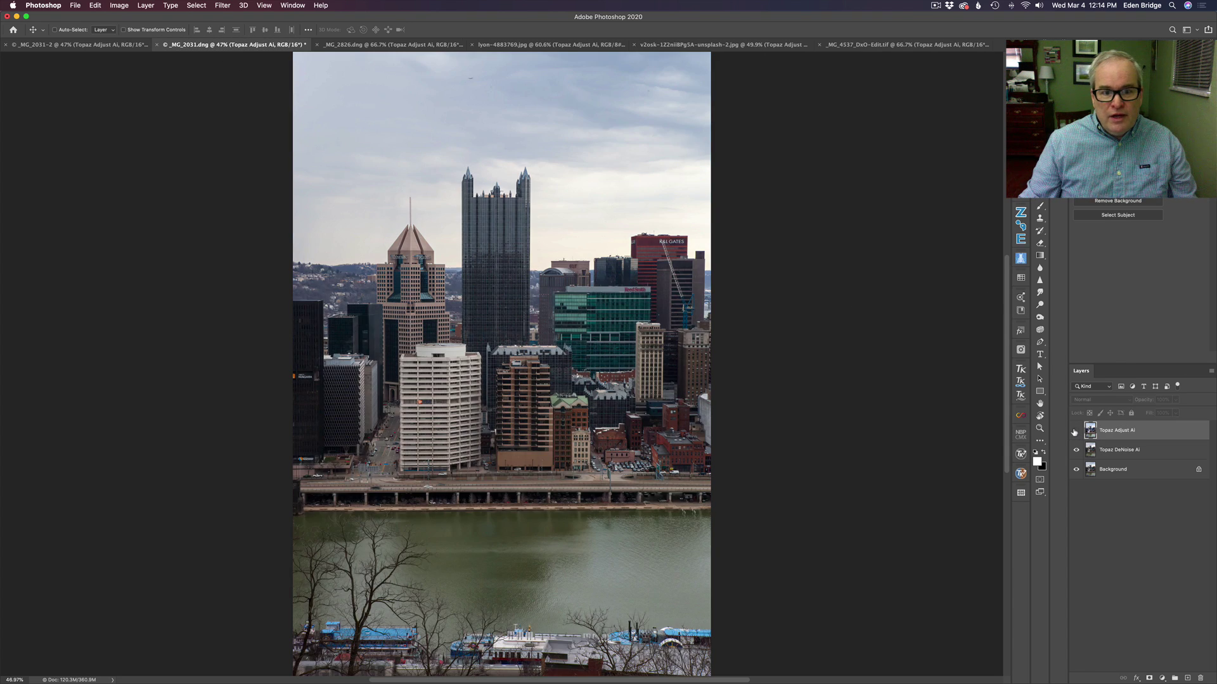
{"action": "left_click", "coordinate": [1075, 431]}
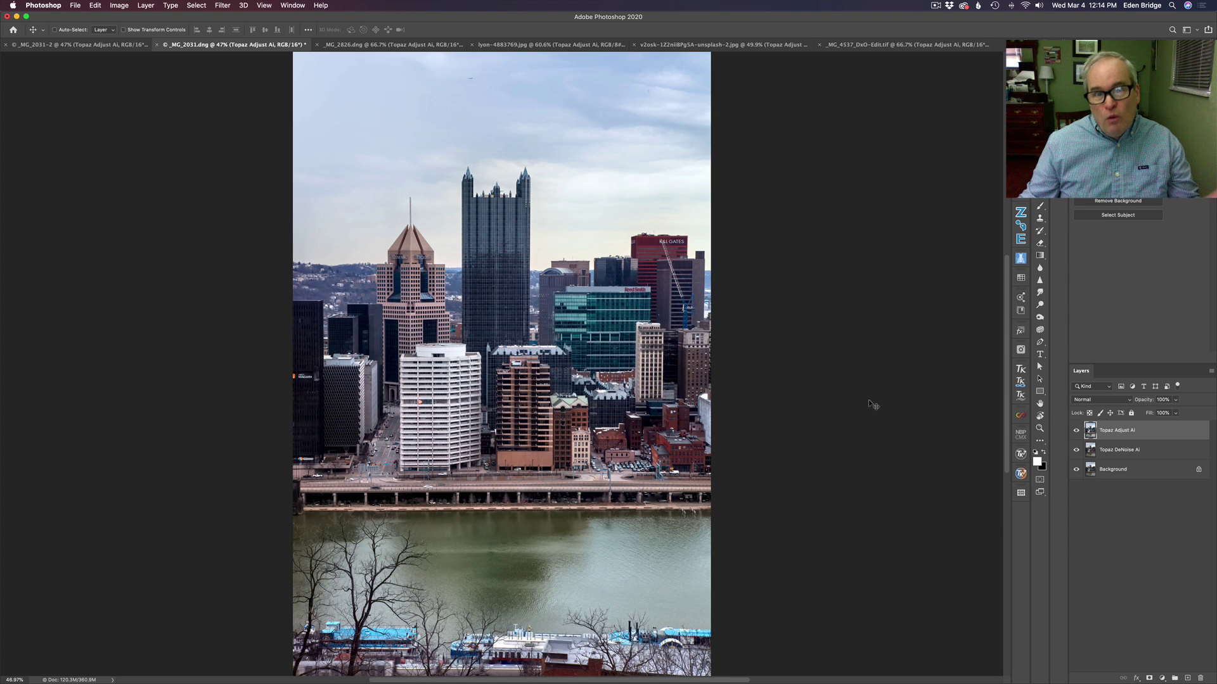